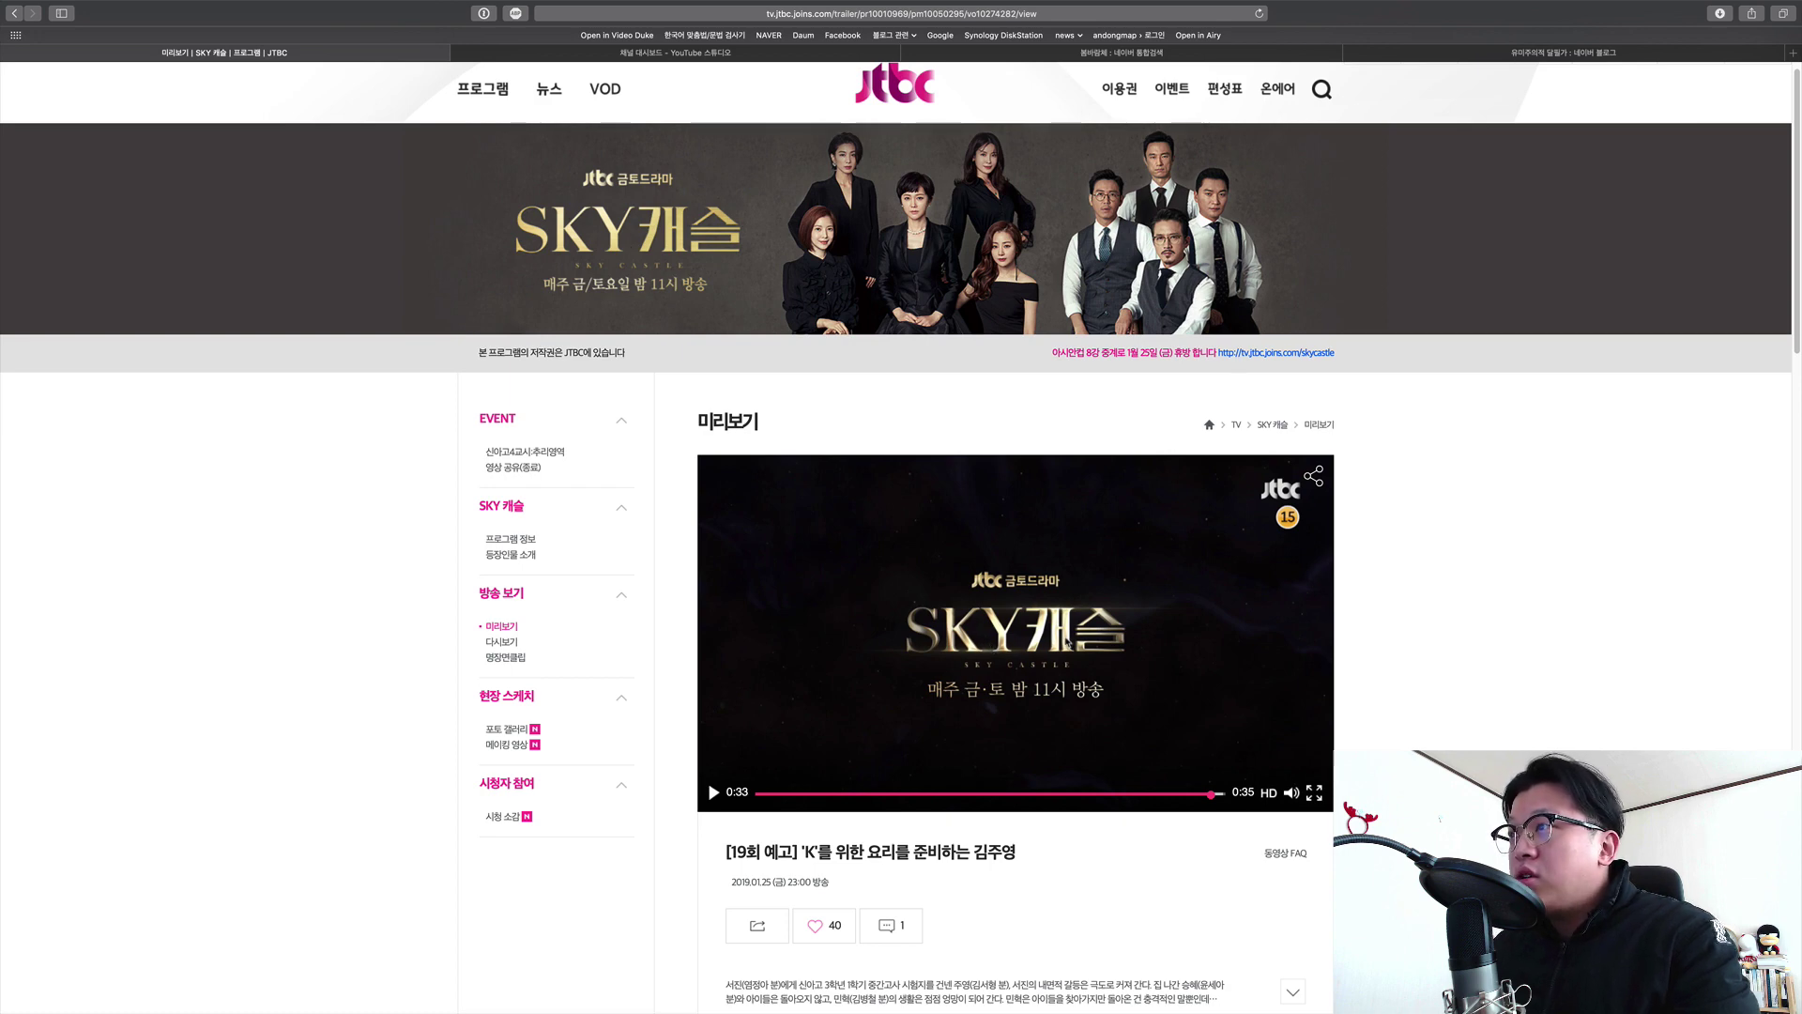
Step: Review the Naver blog post about the free HS봄바람체 2.0 font in Safari
left_click(1495, 54)
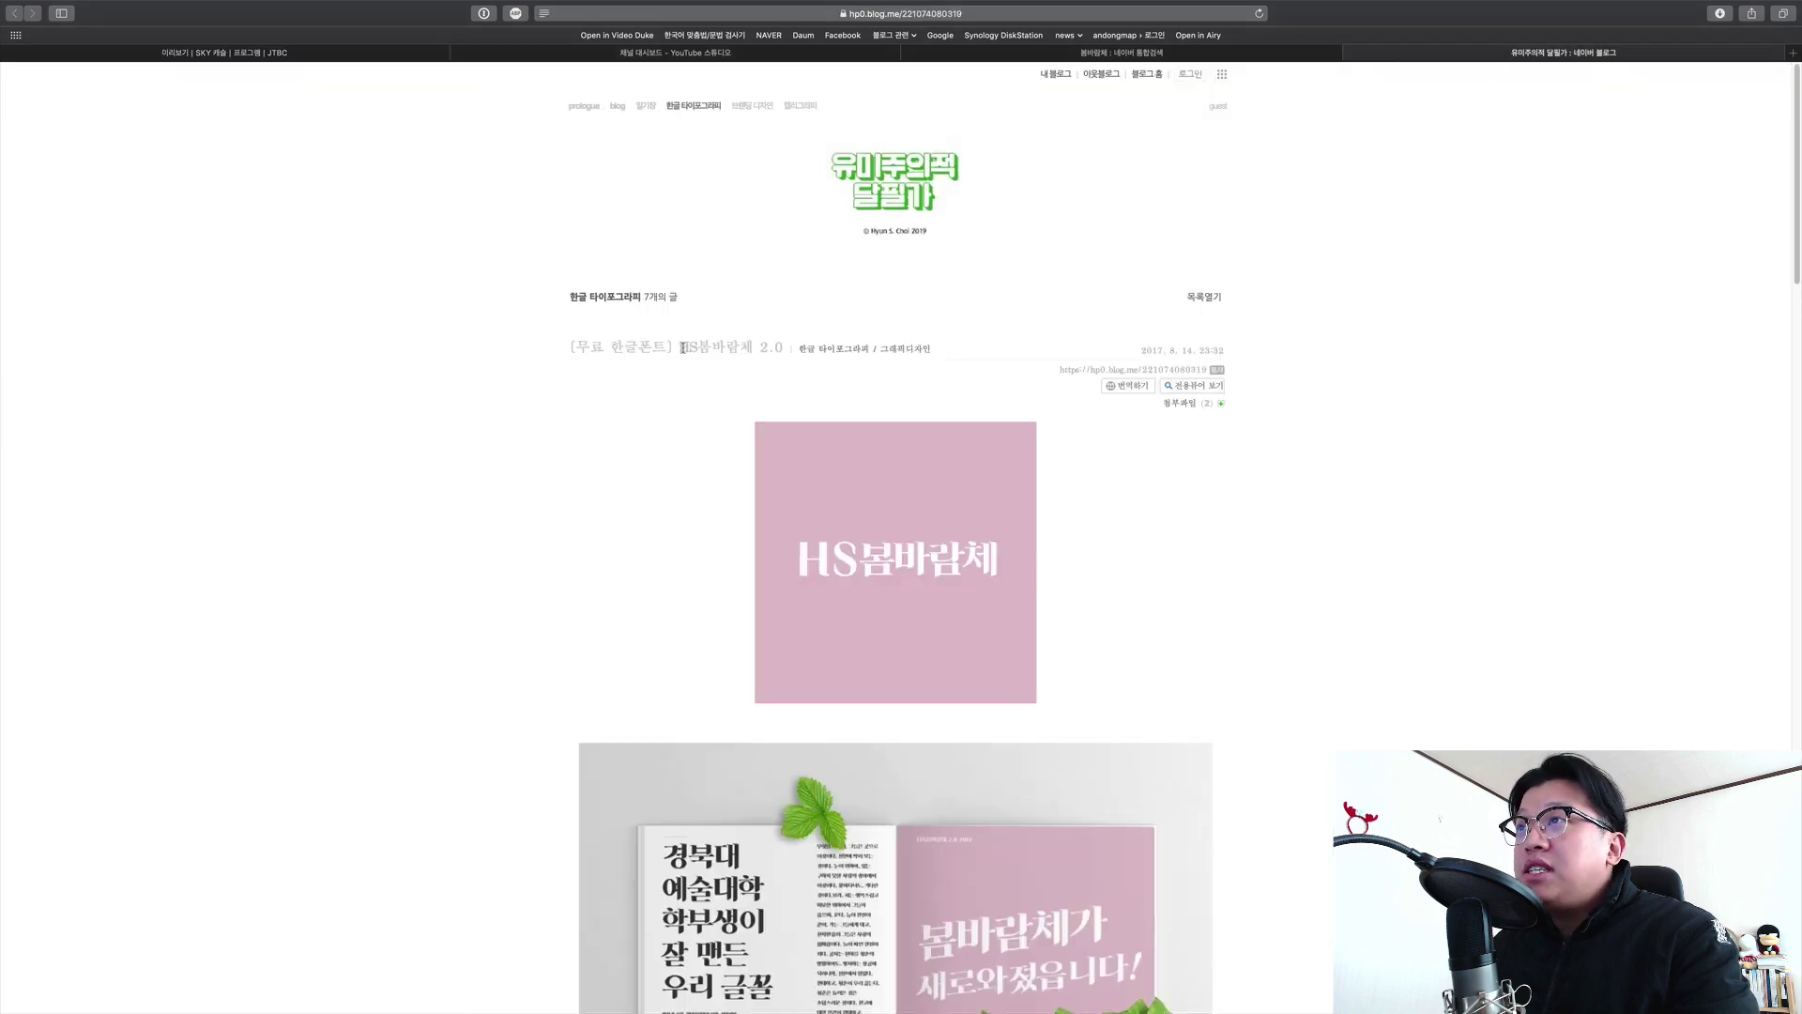
left_click(778, 382)
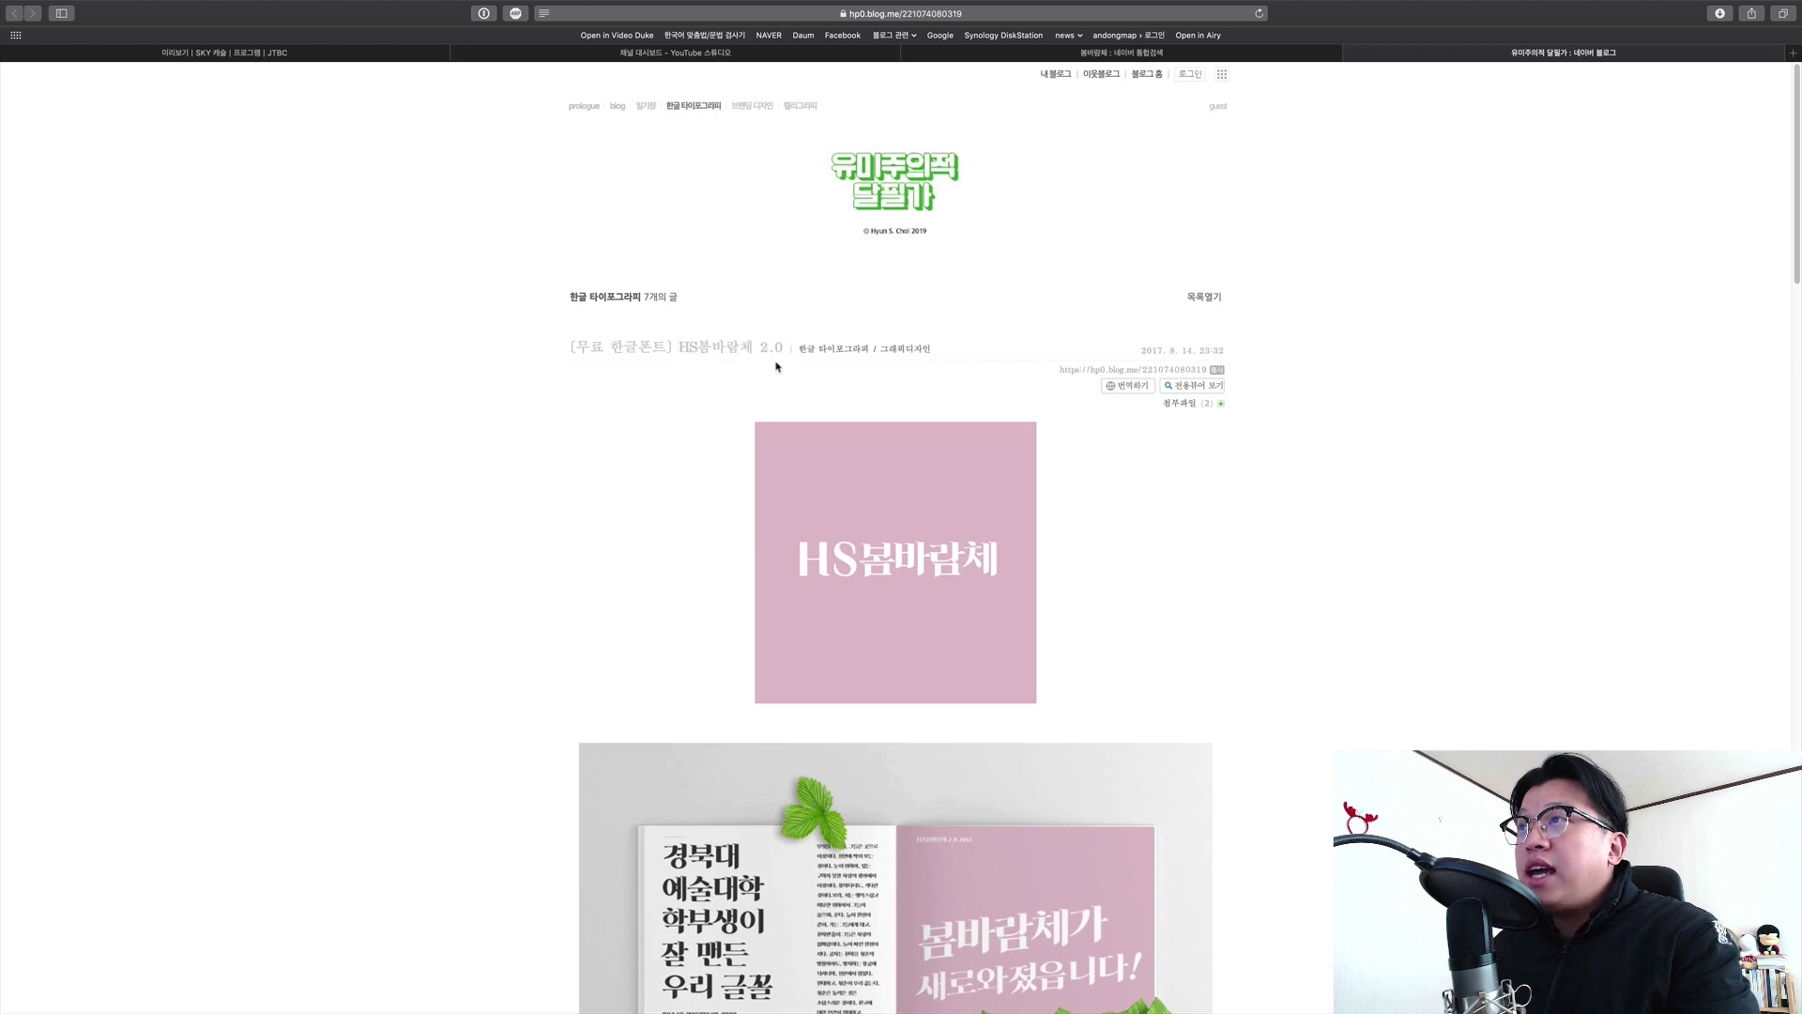
scroll(798, 596, "down", 10)
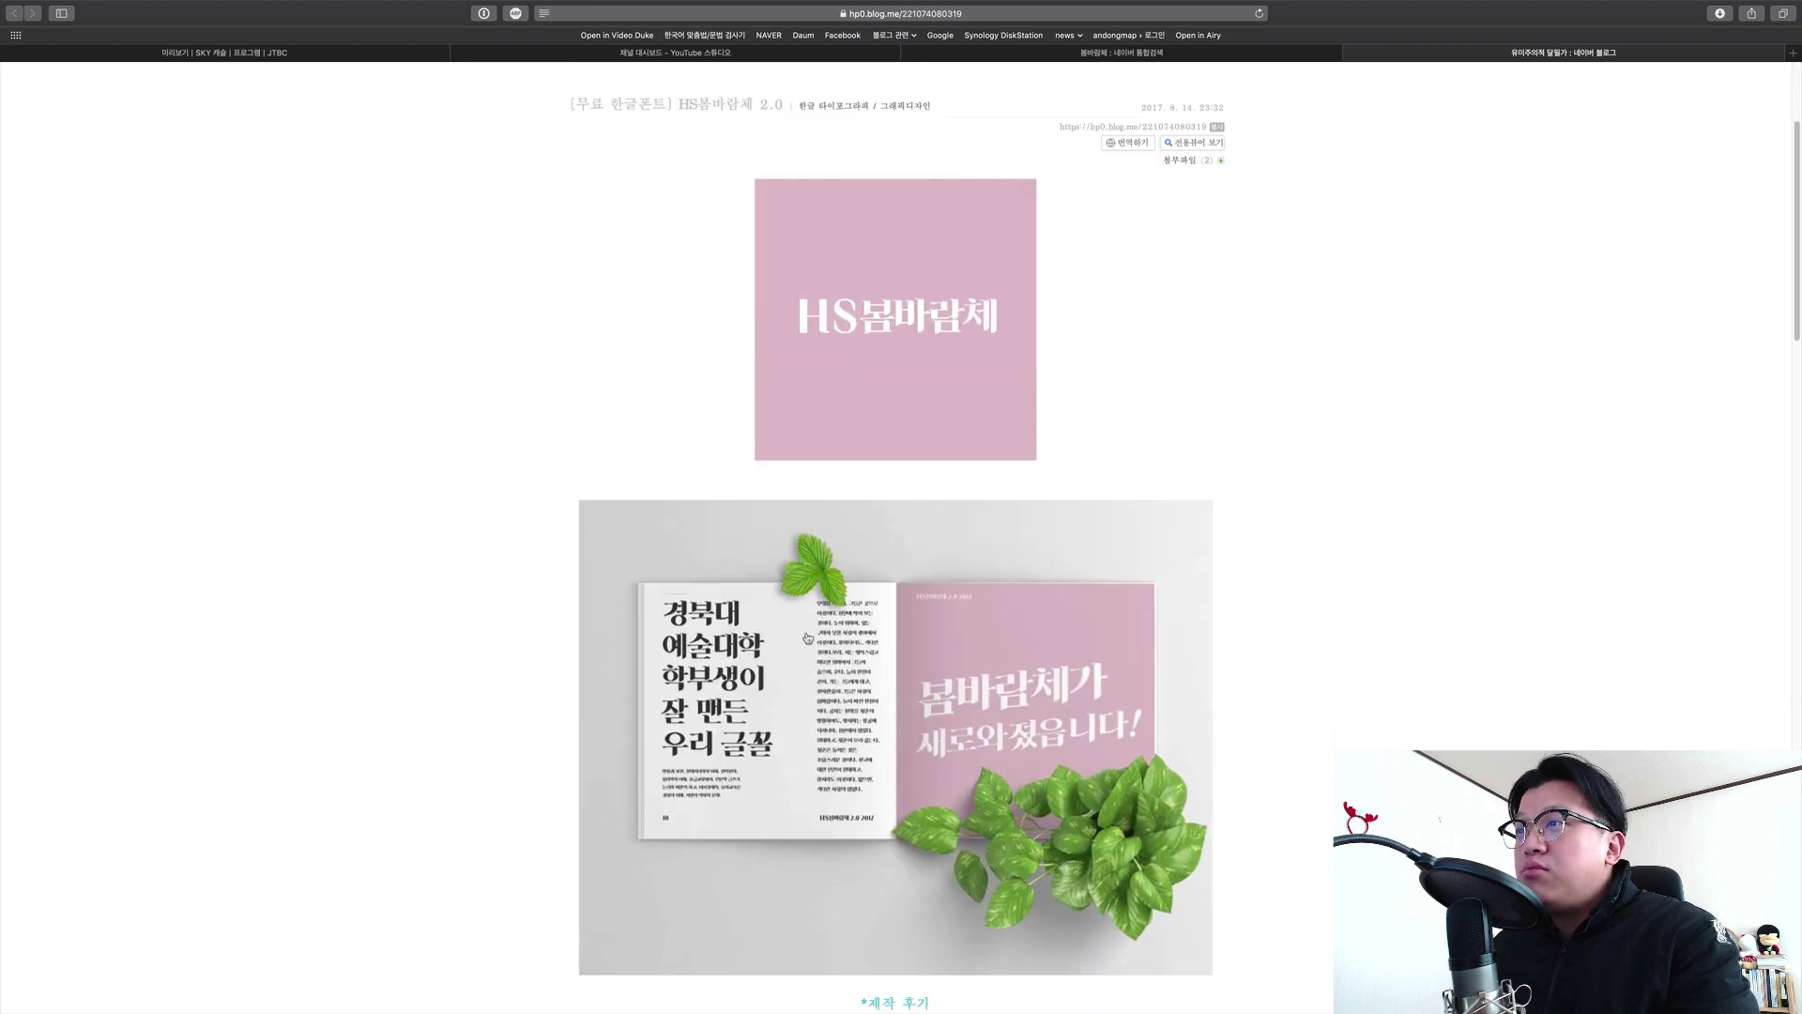
scroll(882, 587, "up", 10)
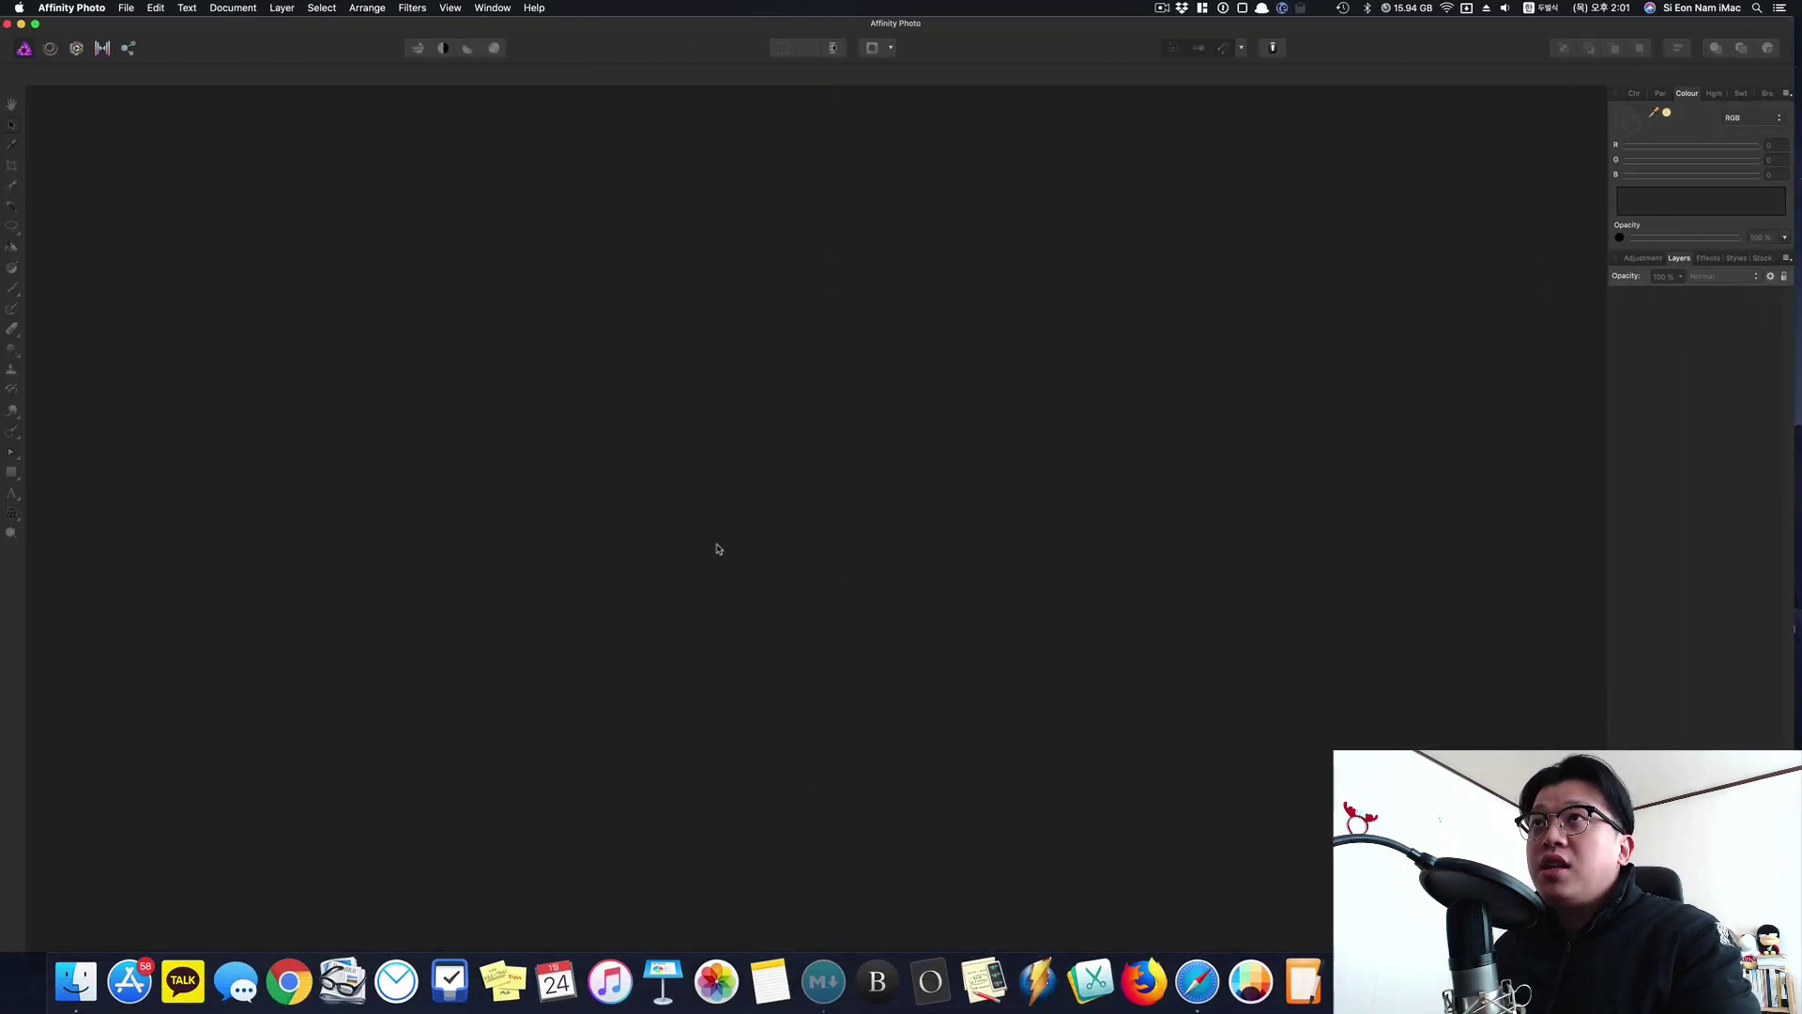
Step: Create a new Web document using the FHD 1080p 1920×1080 preset
left_click(126, 9)
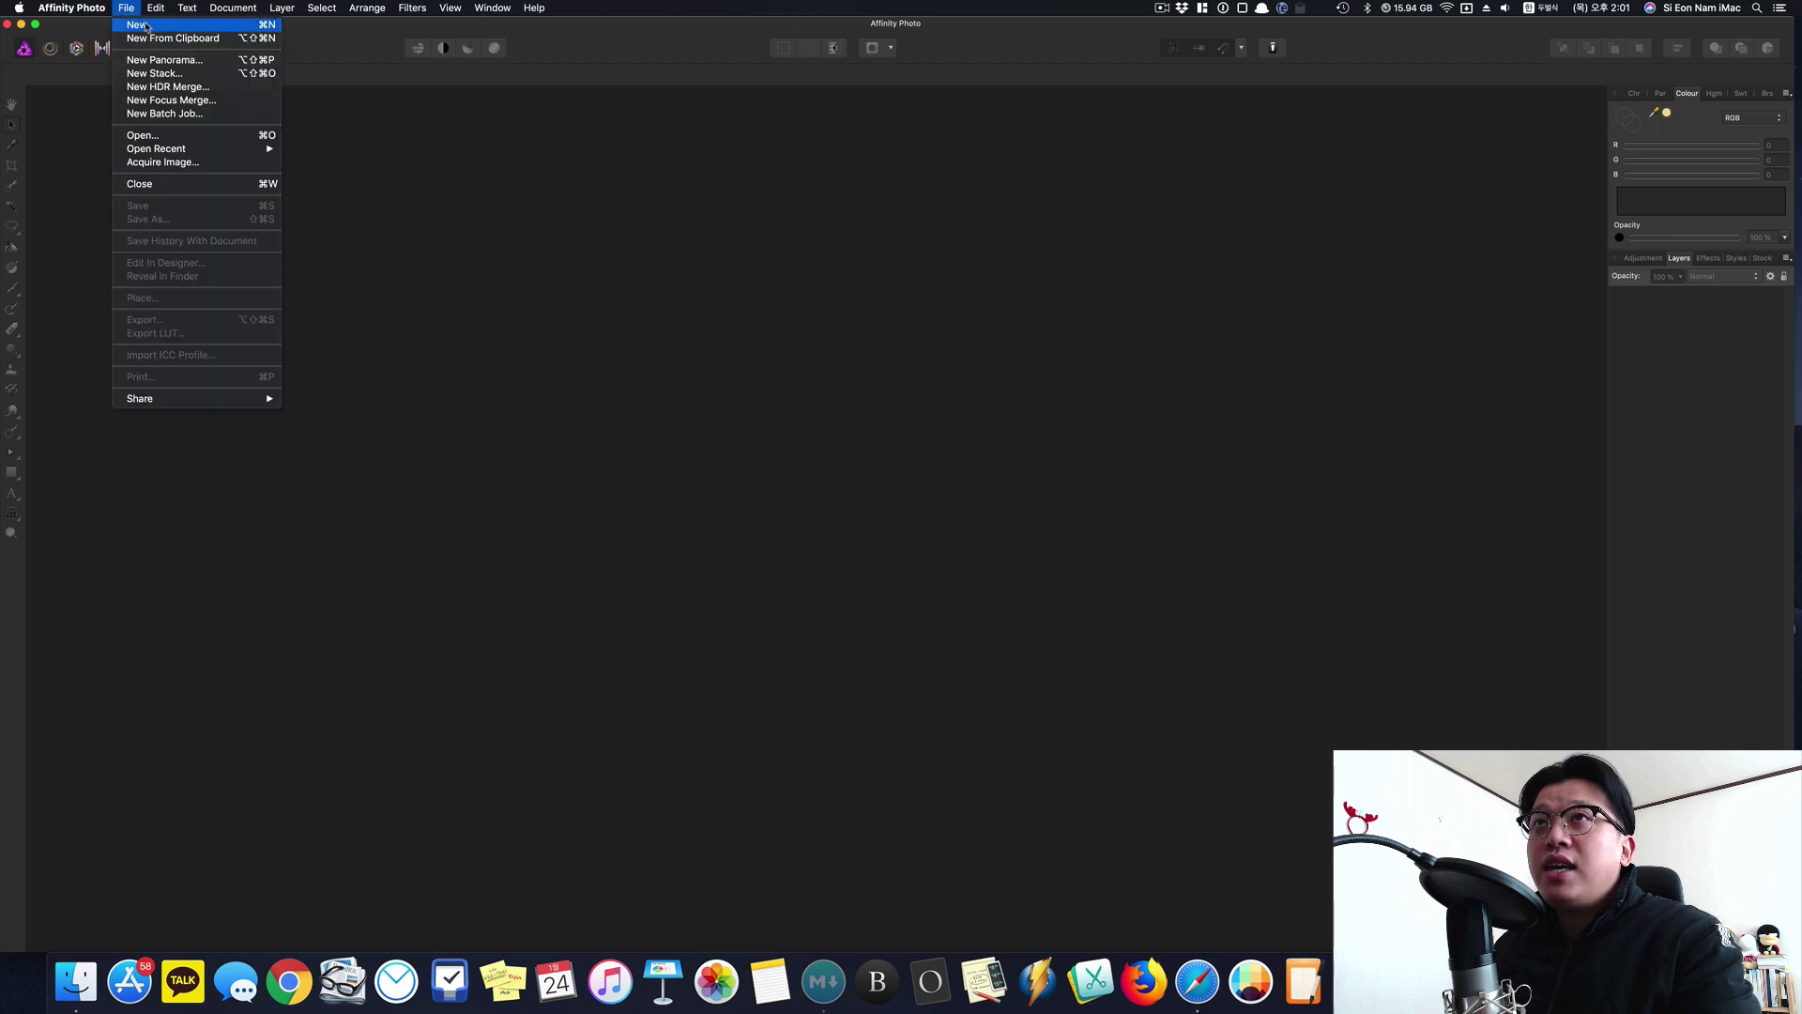
left_click(139, 25)
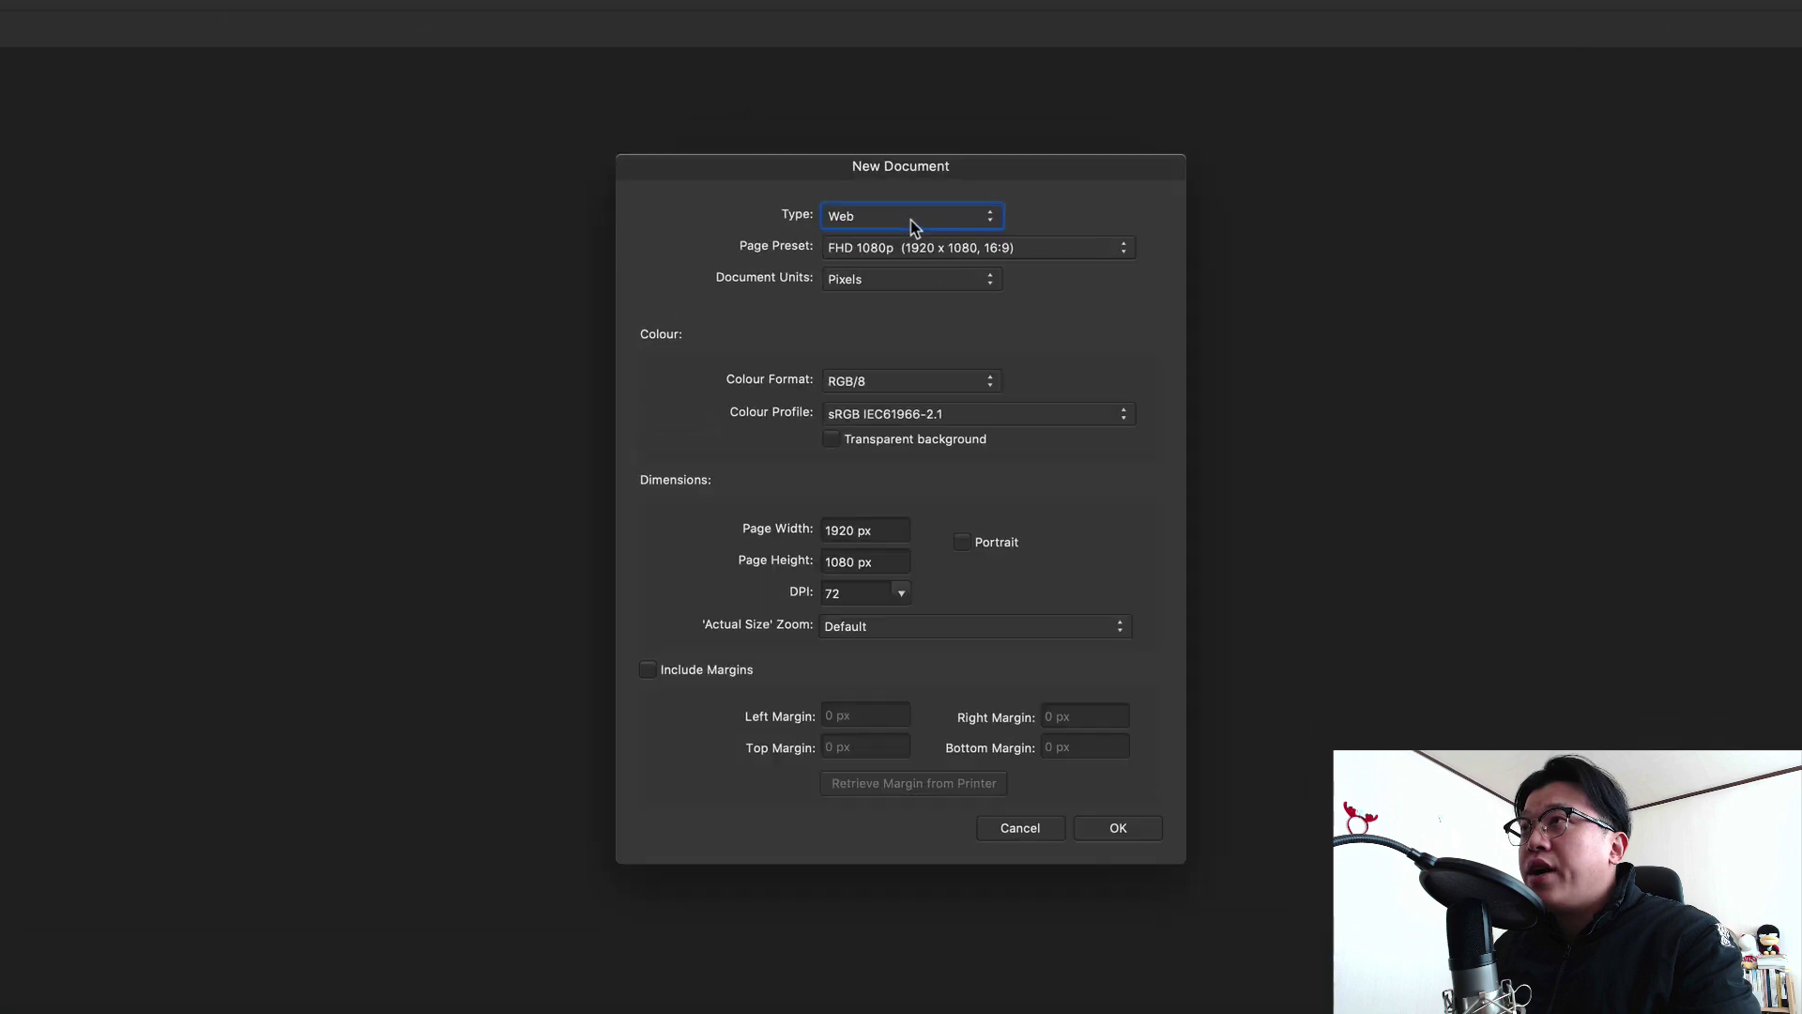
left_click(906, 185)
left_click(890, 184)
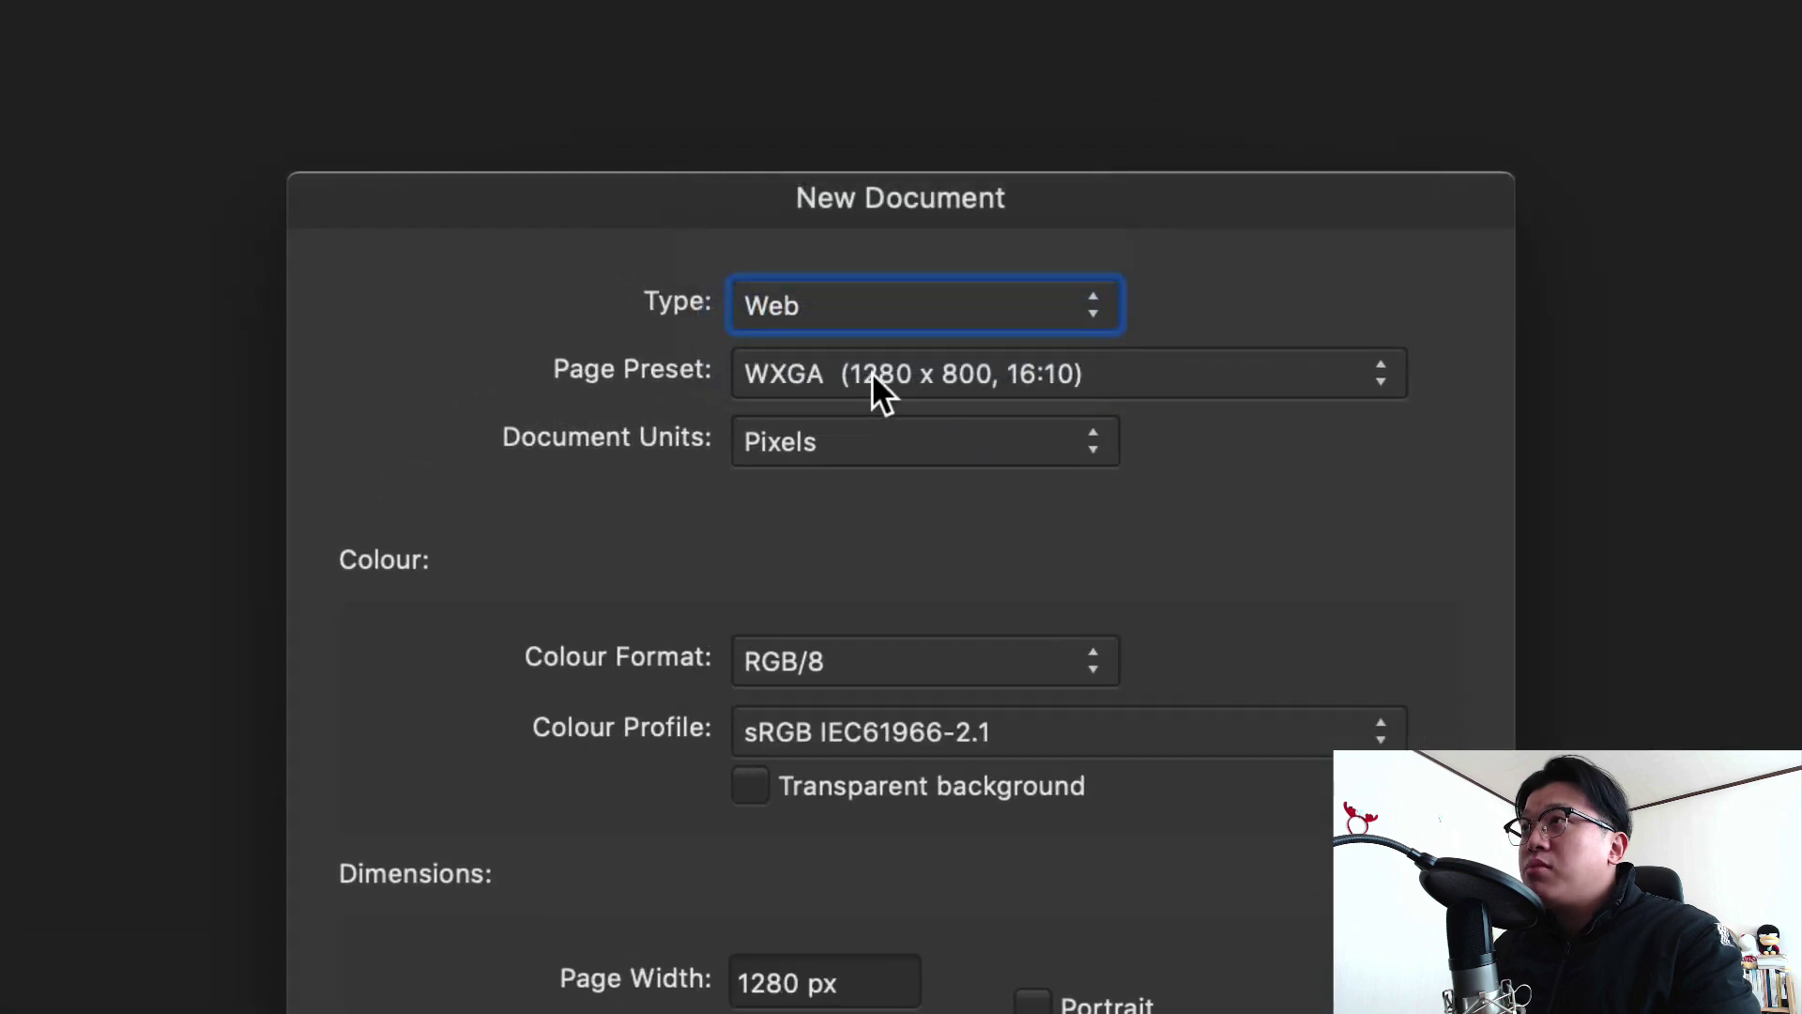
left_click(869, 372)
left_click(845, 649)
left_click(869, 466)
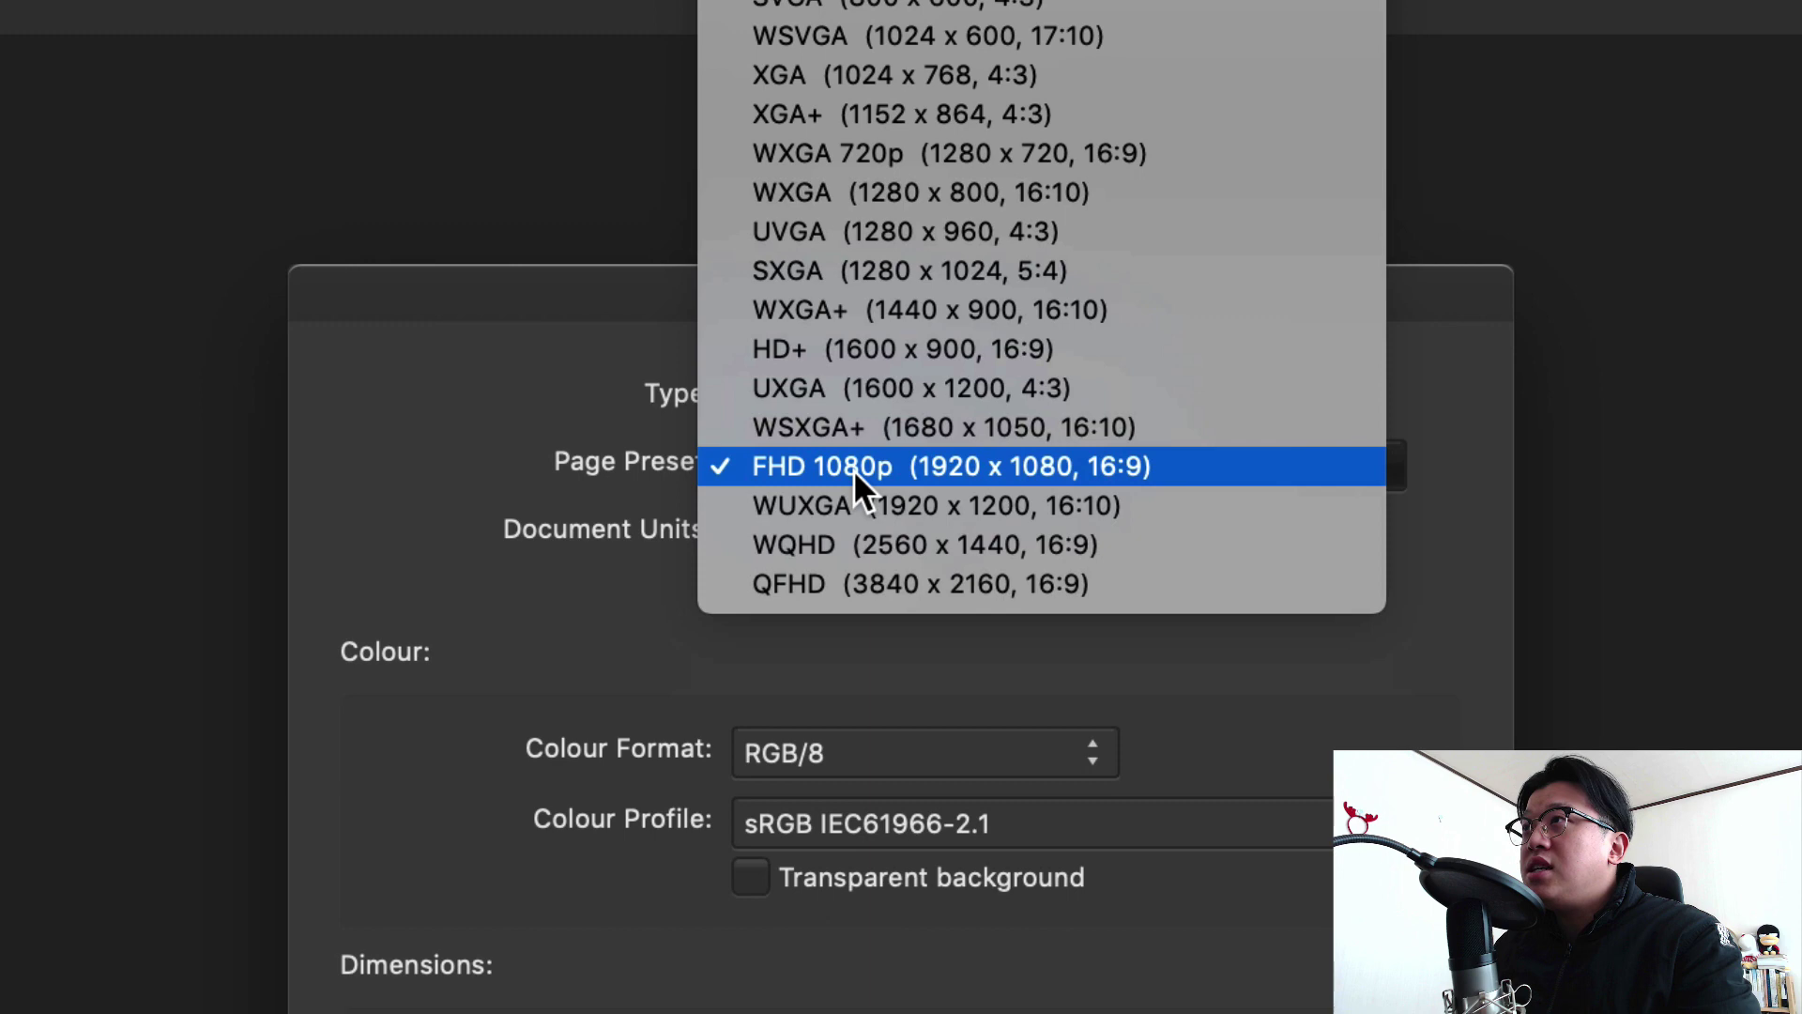
left_click(853, 469)
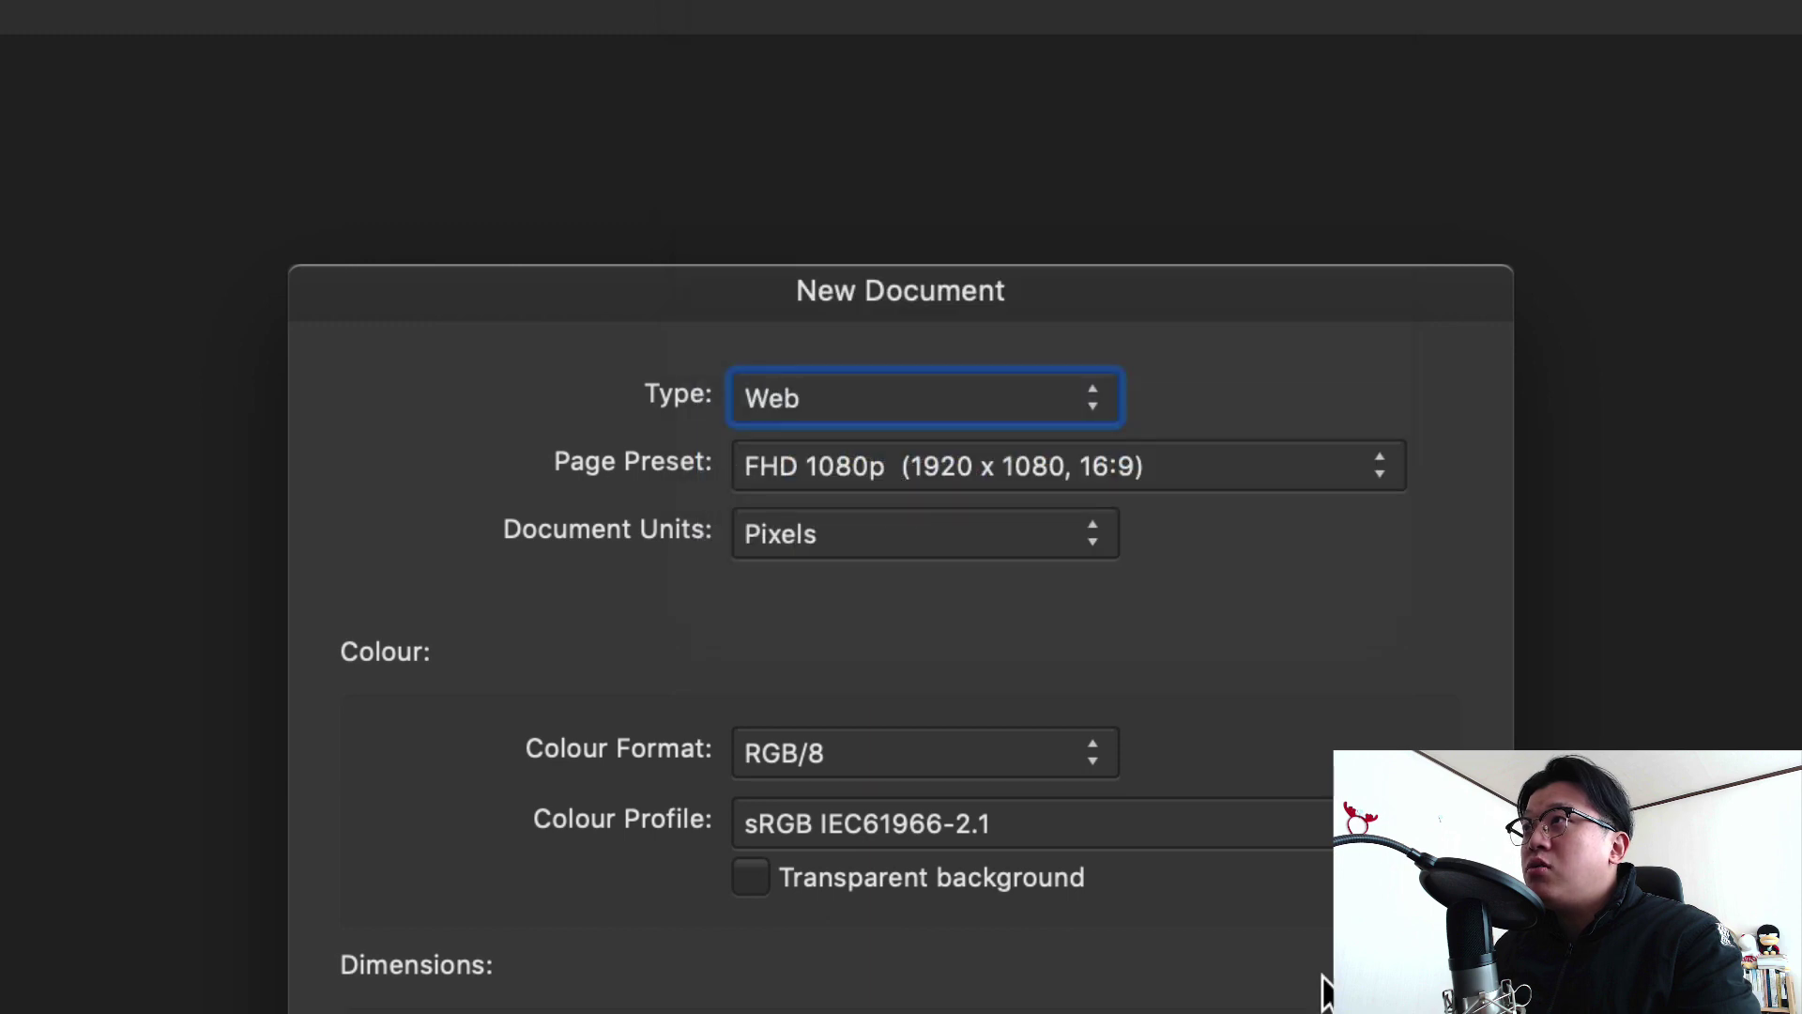
key("Return")
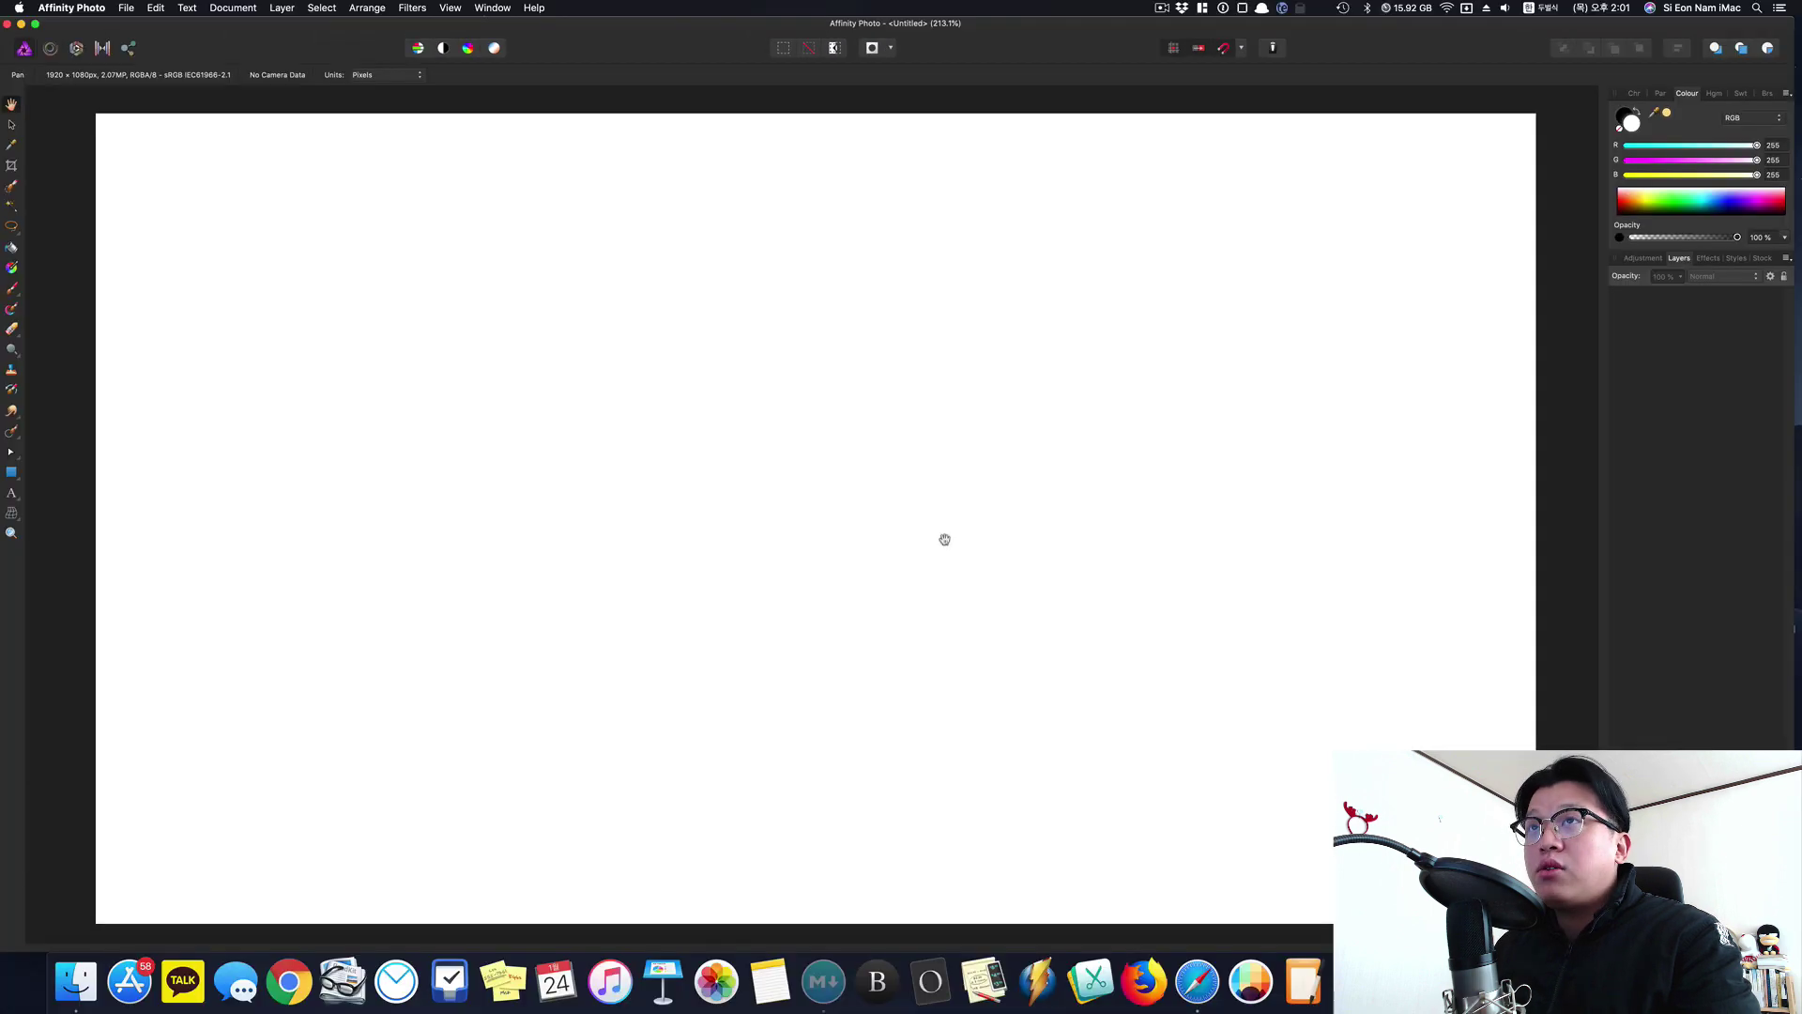
Step: Zoom to 200% and flood-fill the whole canvas with black
key("super+2")
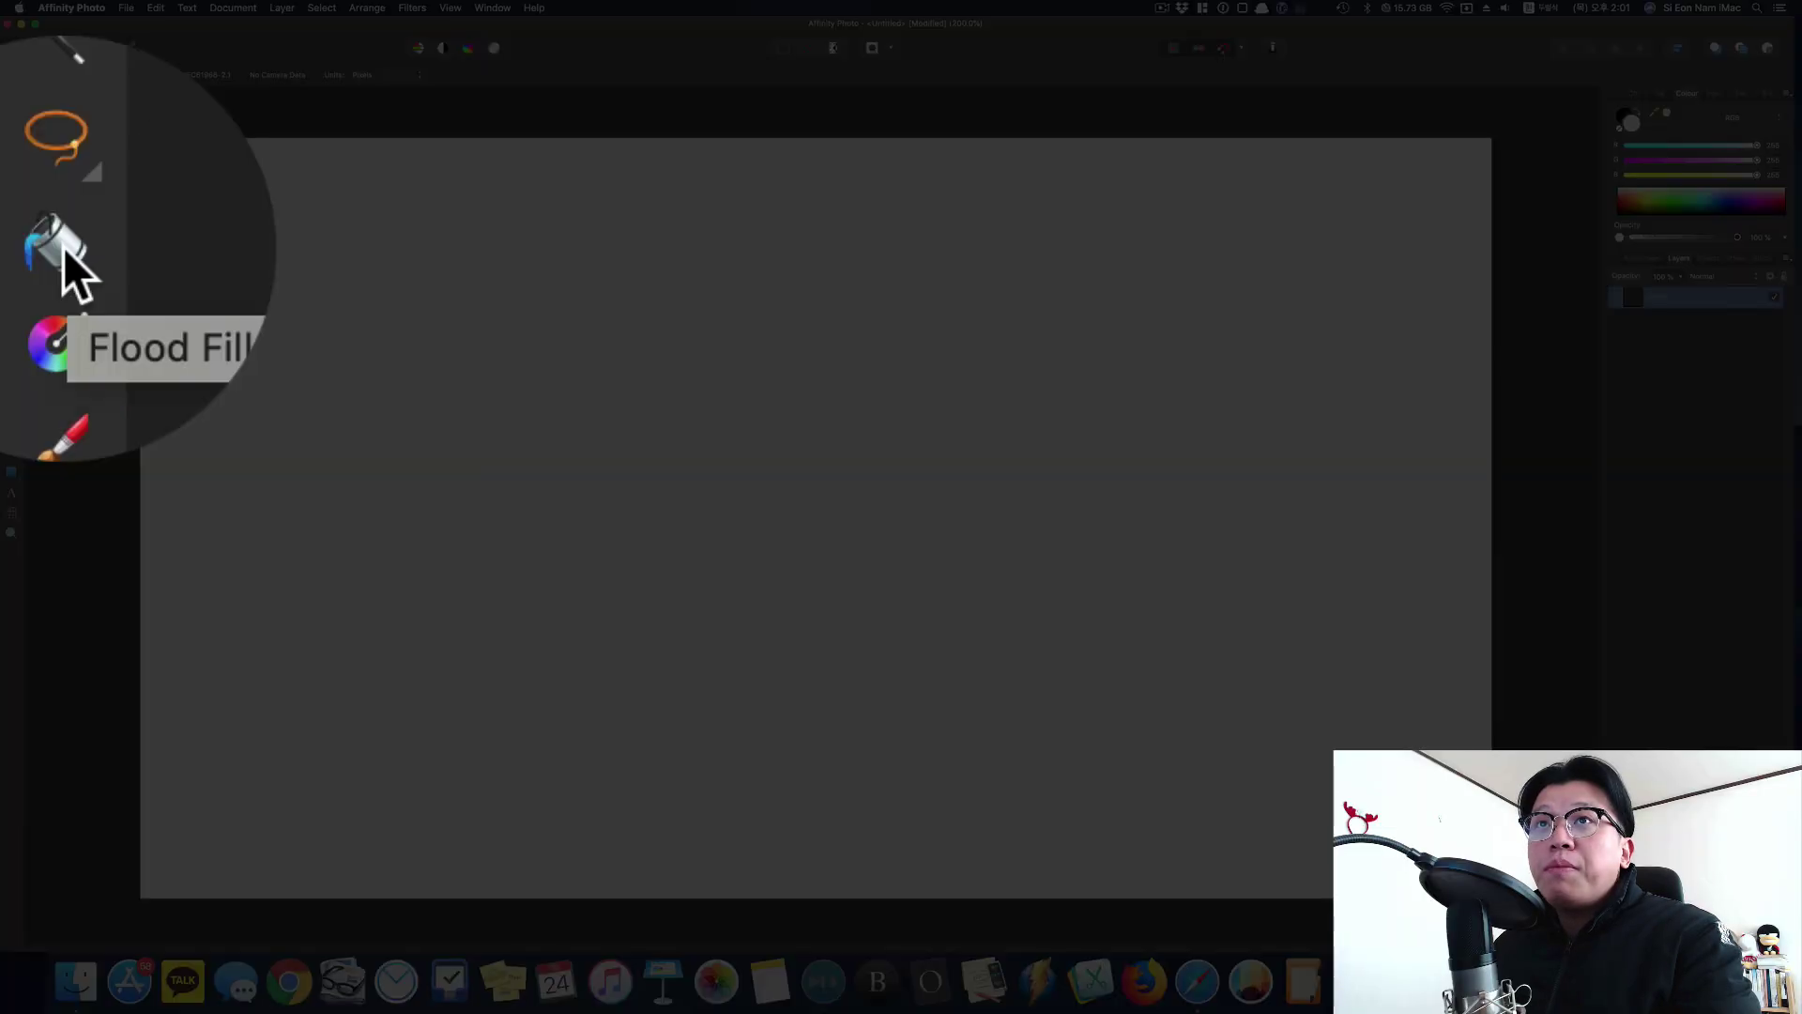
left_click(13, 249)
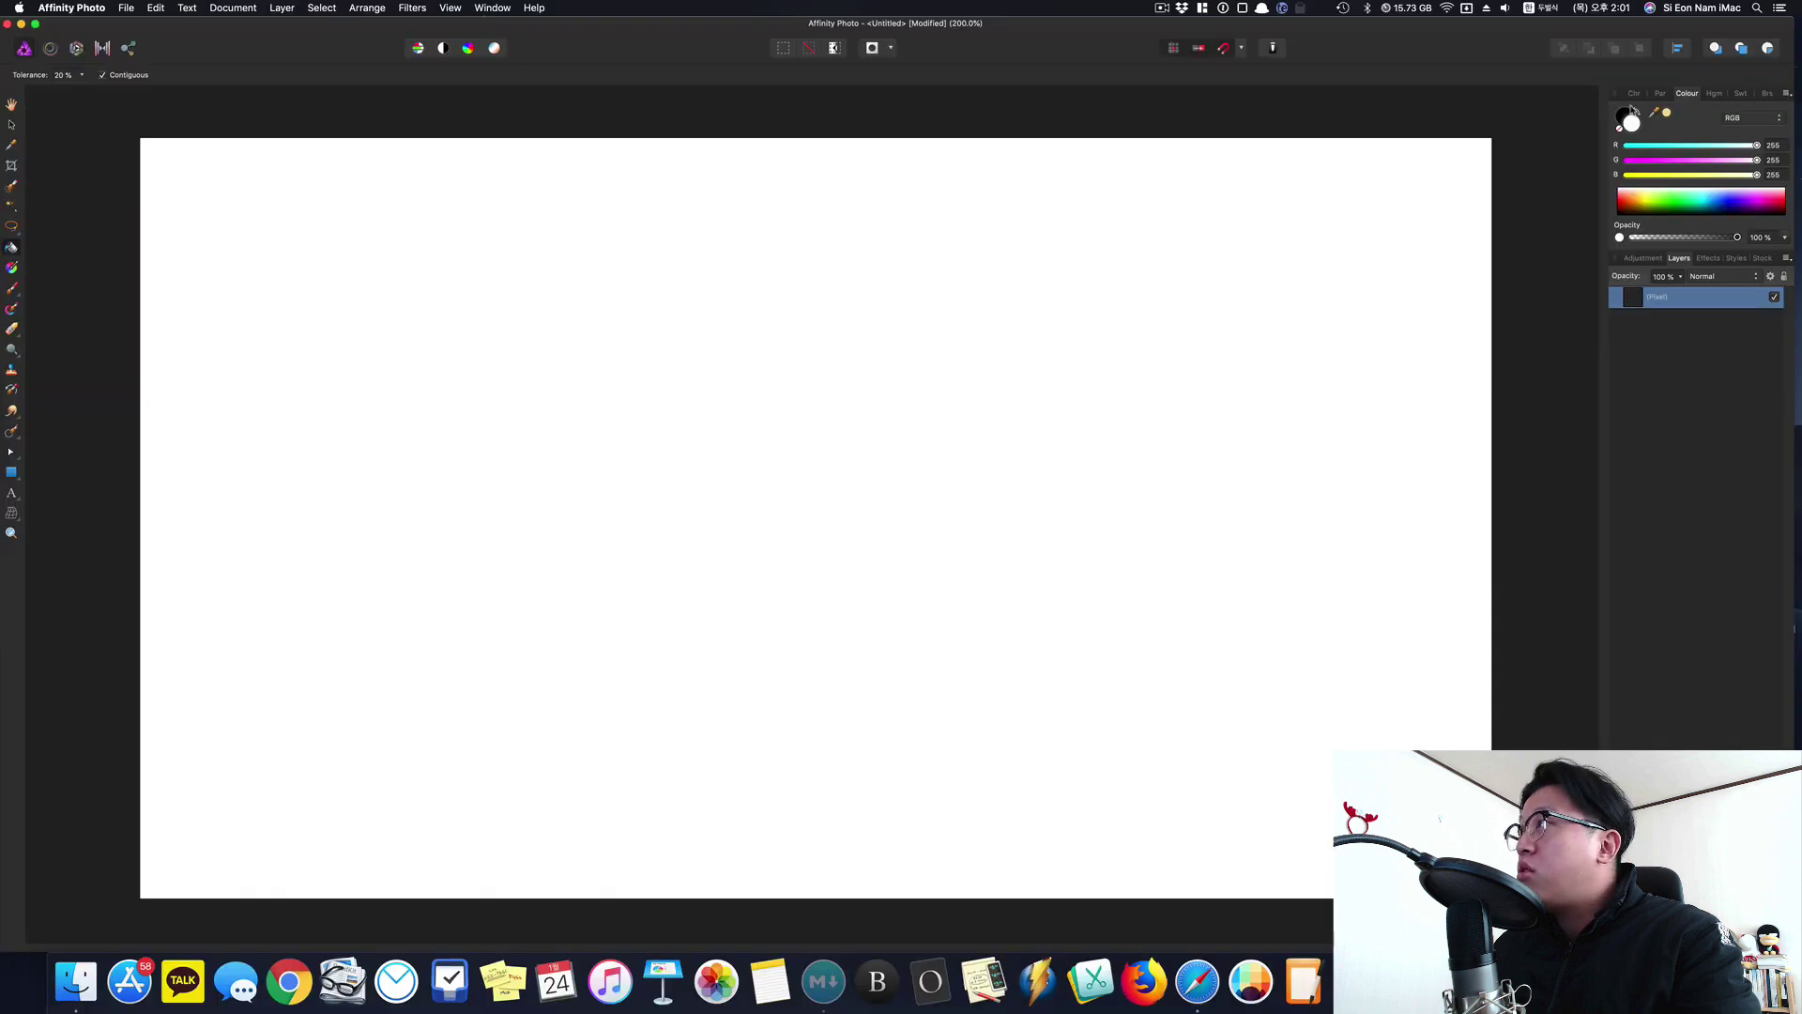
left_click(1624, 116)
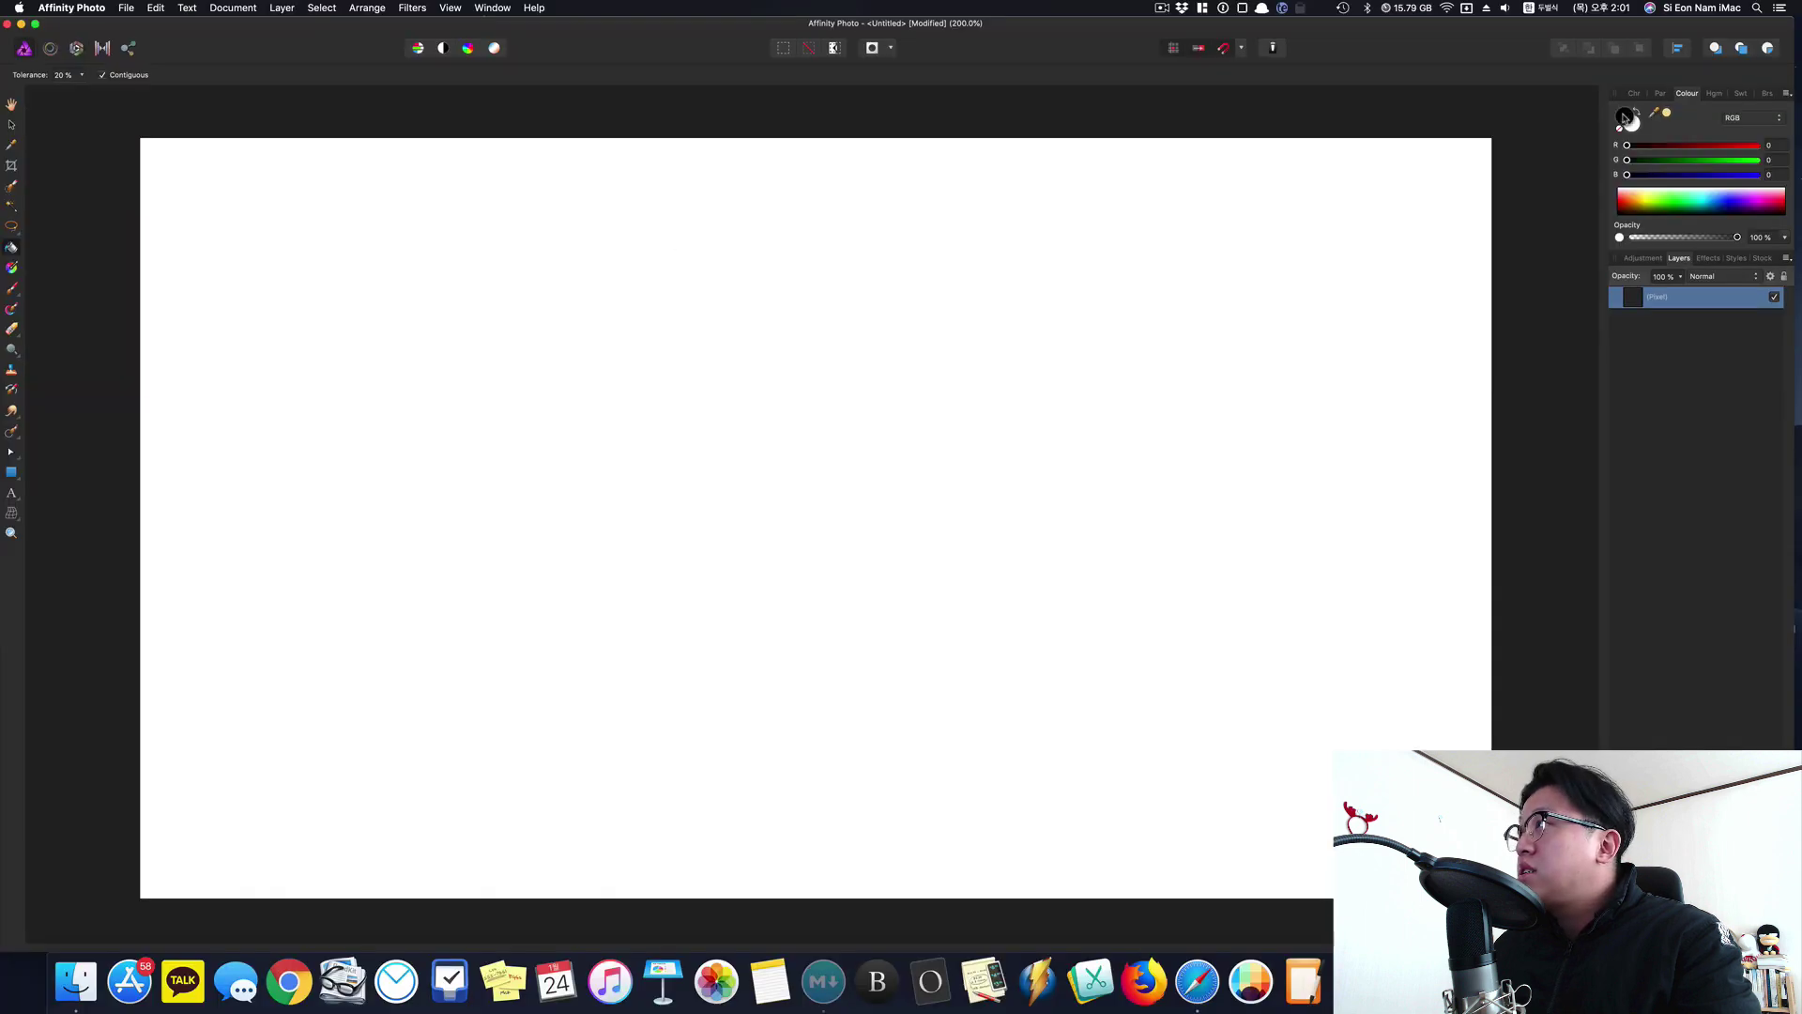
left_click(722, 507)
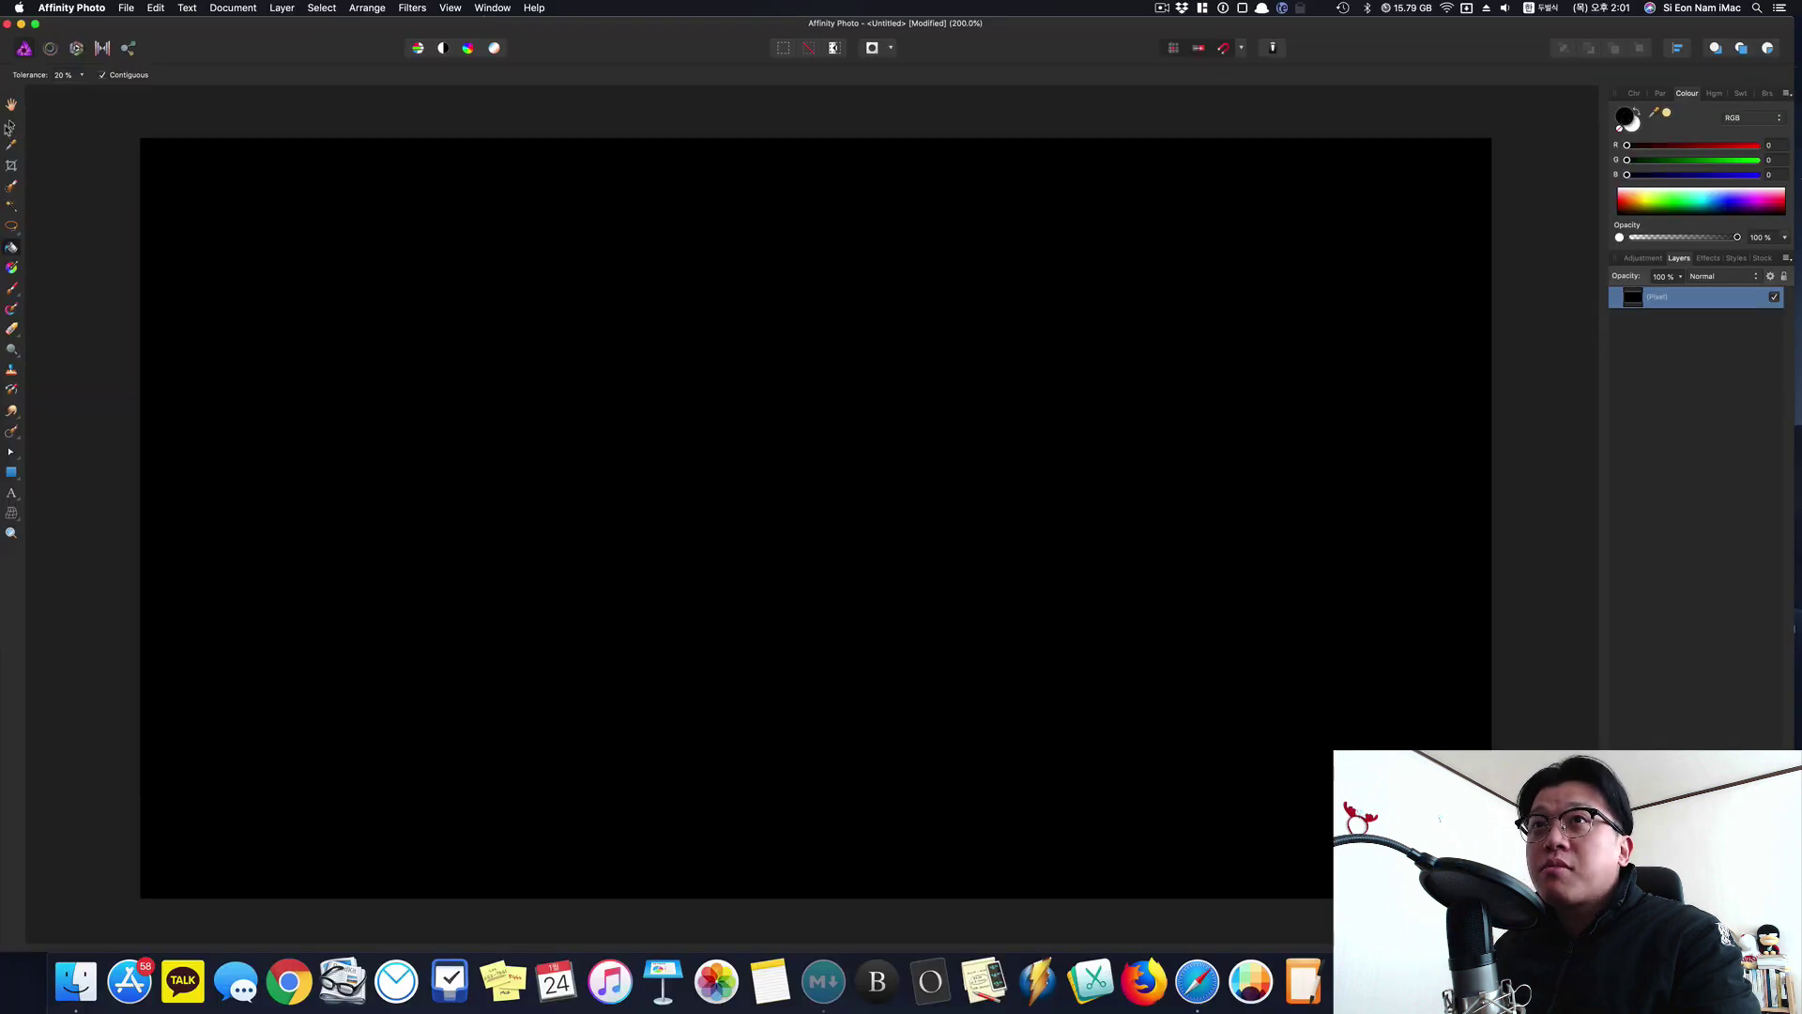
key("v")
left_click(390, 129)
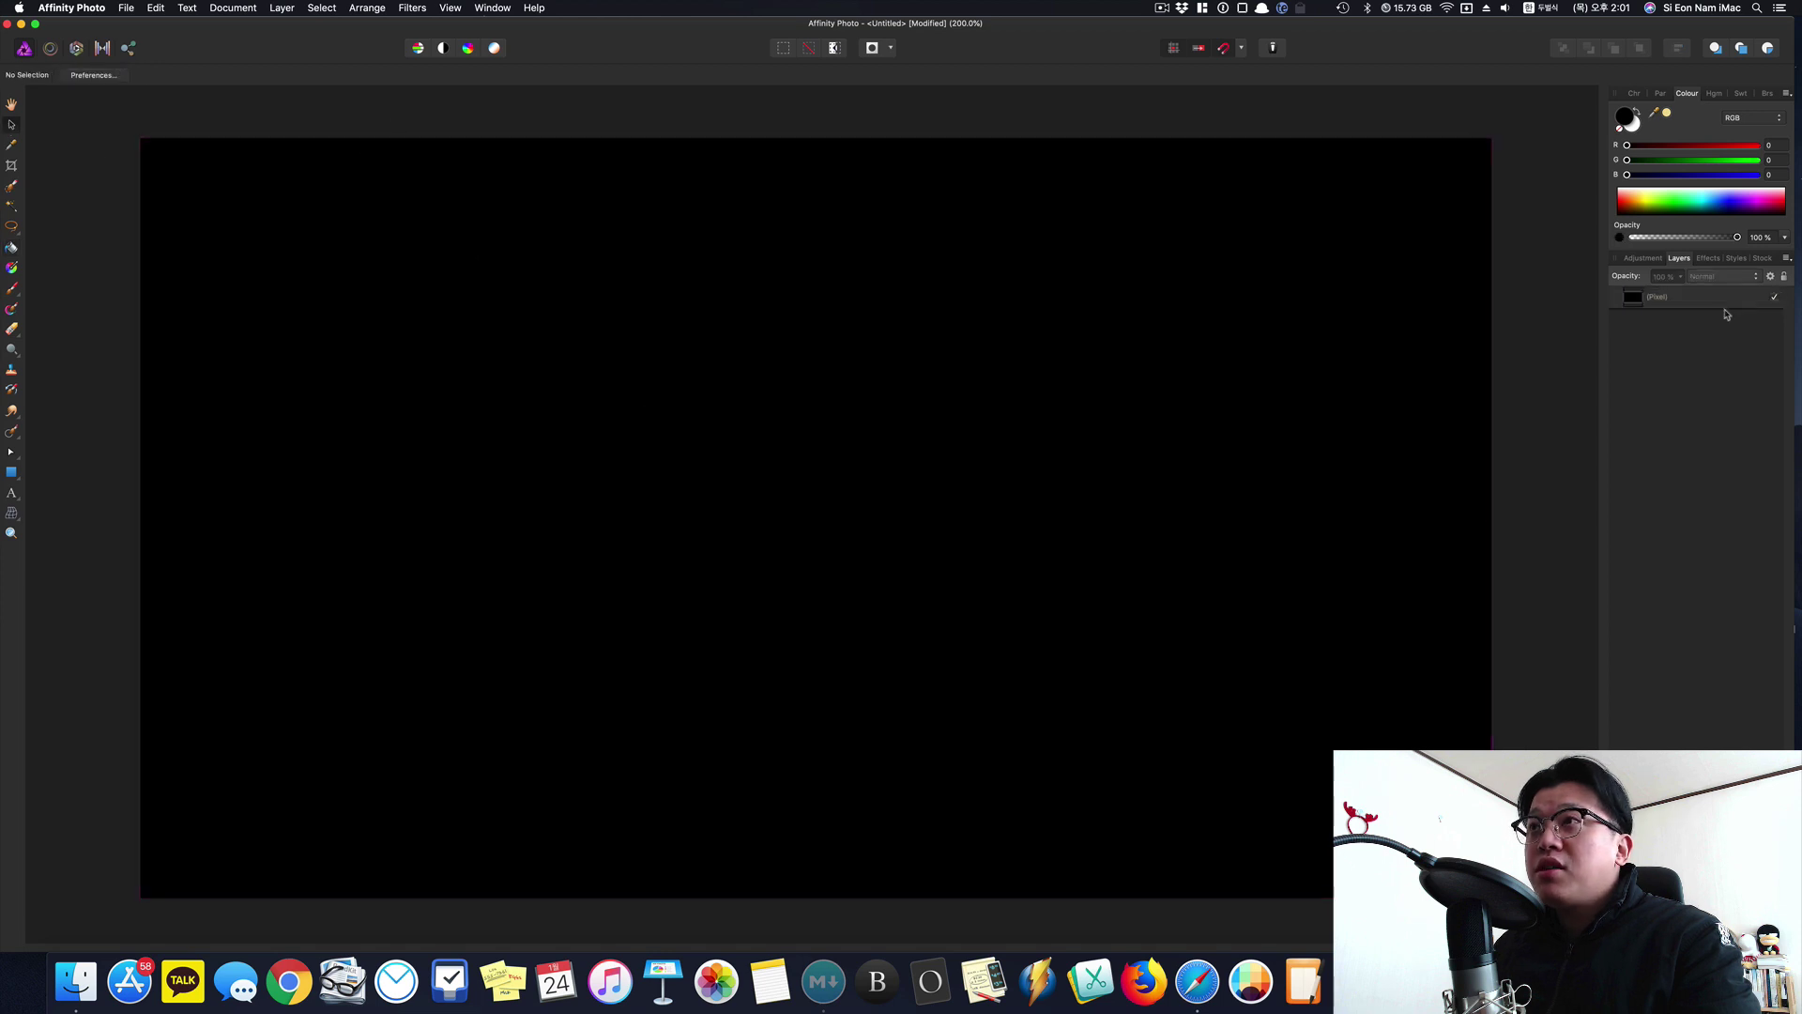
left_click(1774, 297)
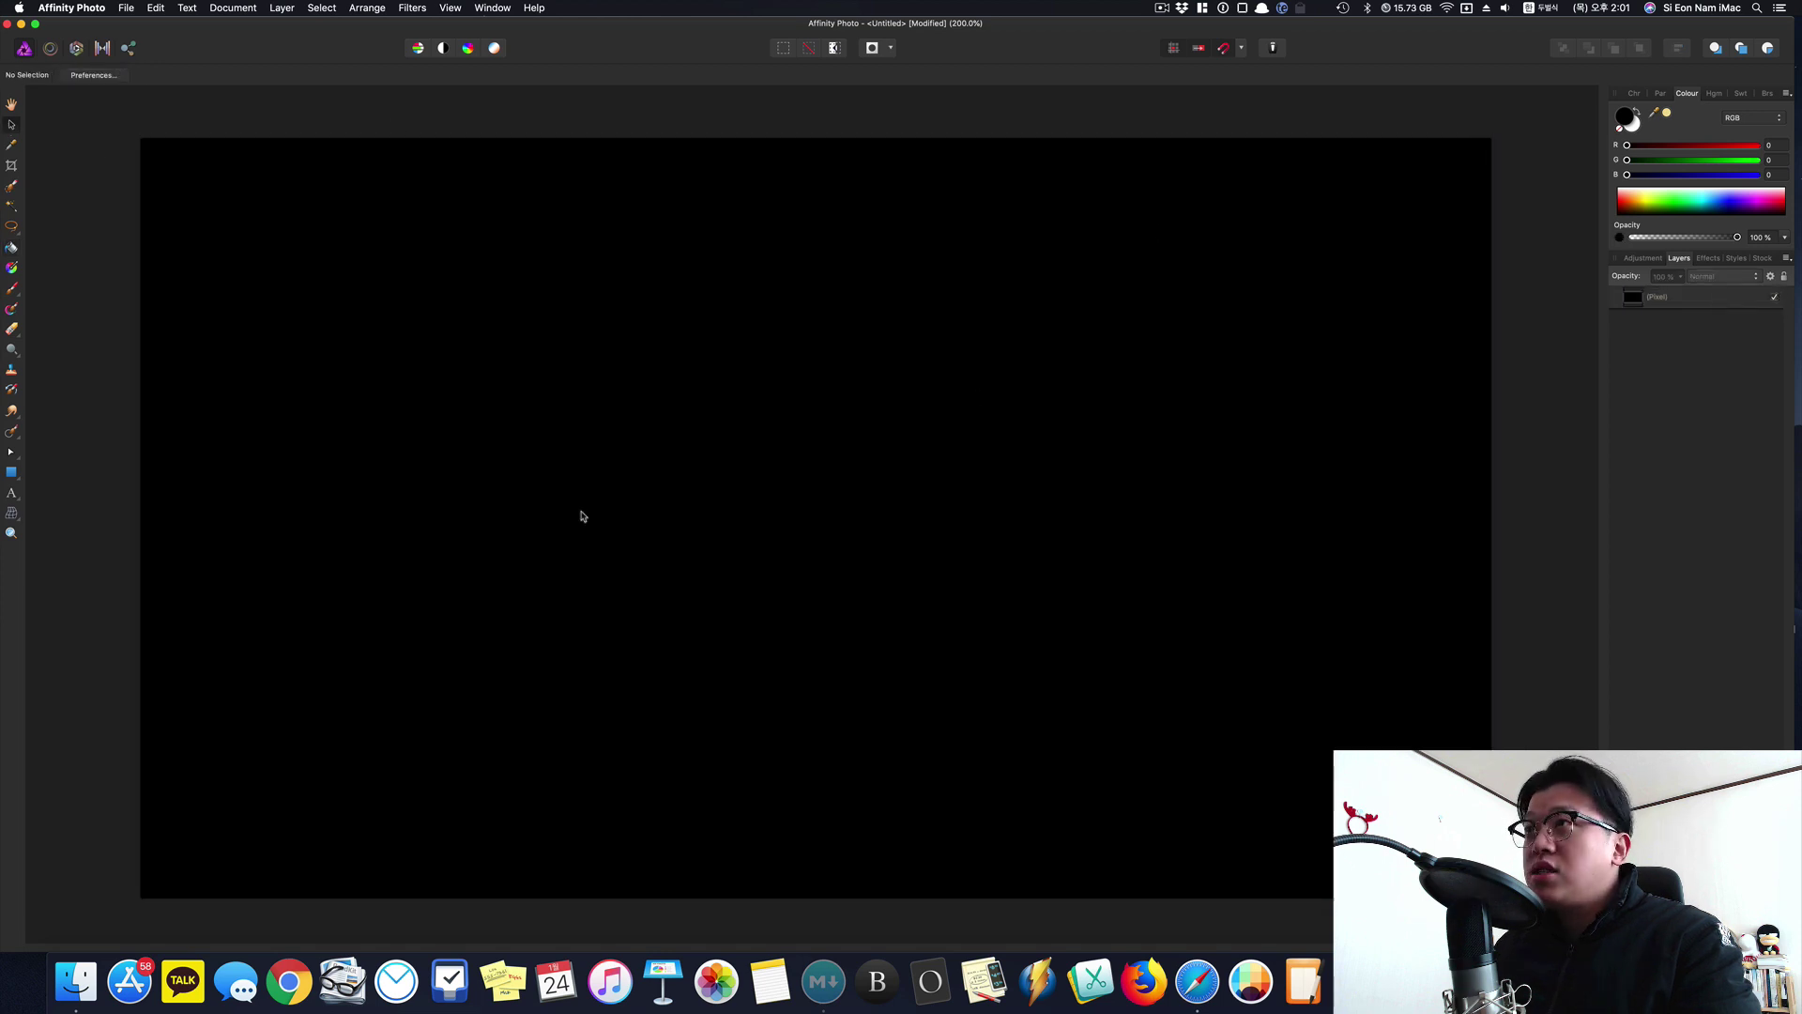
Step: Add artistic text reading 'SKY캐슬' on the left side of the canvas
key("t")
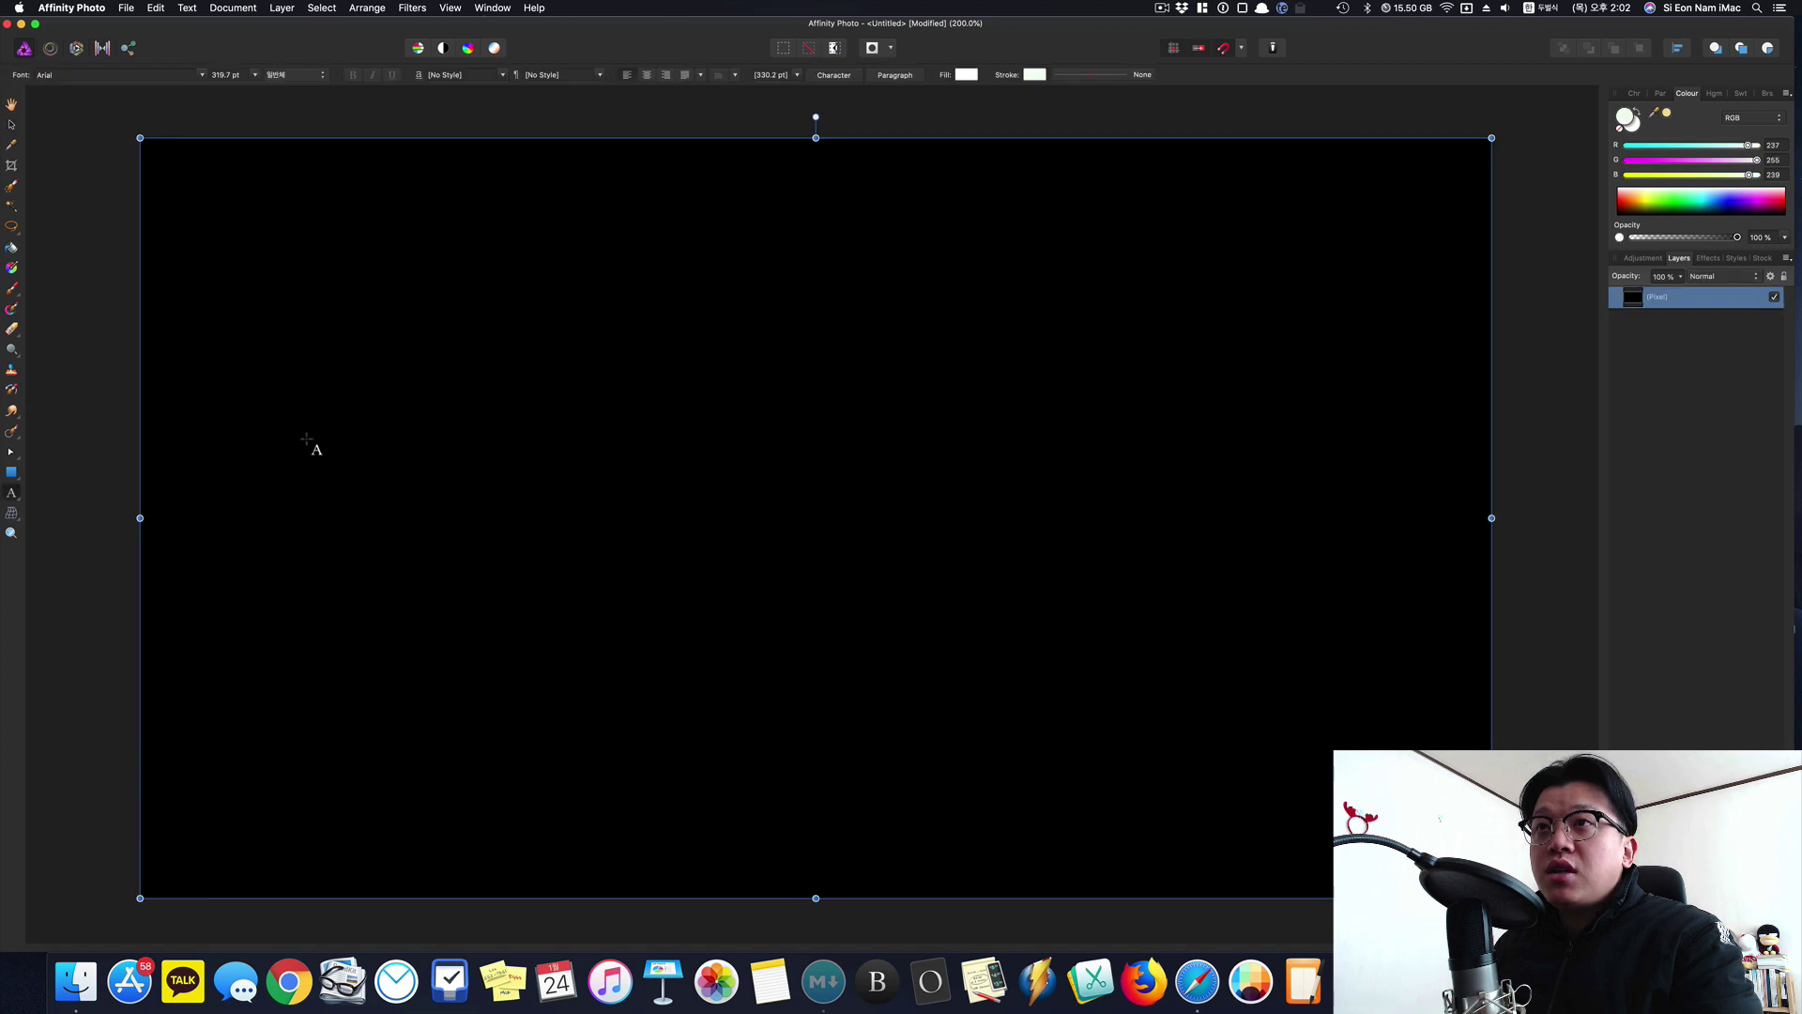
left_click_drag(341, 366, 517, 526)
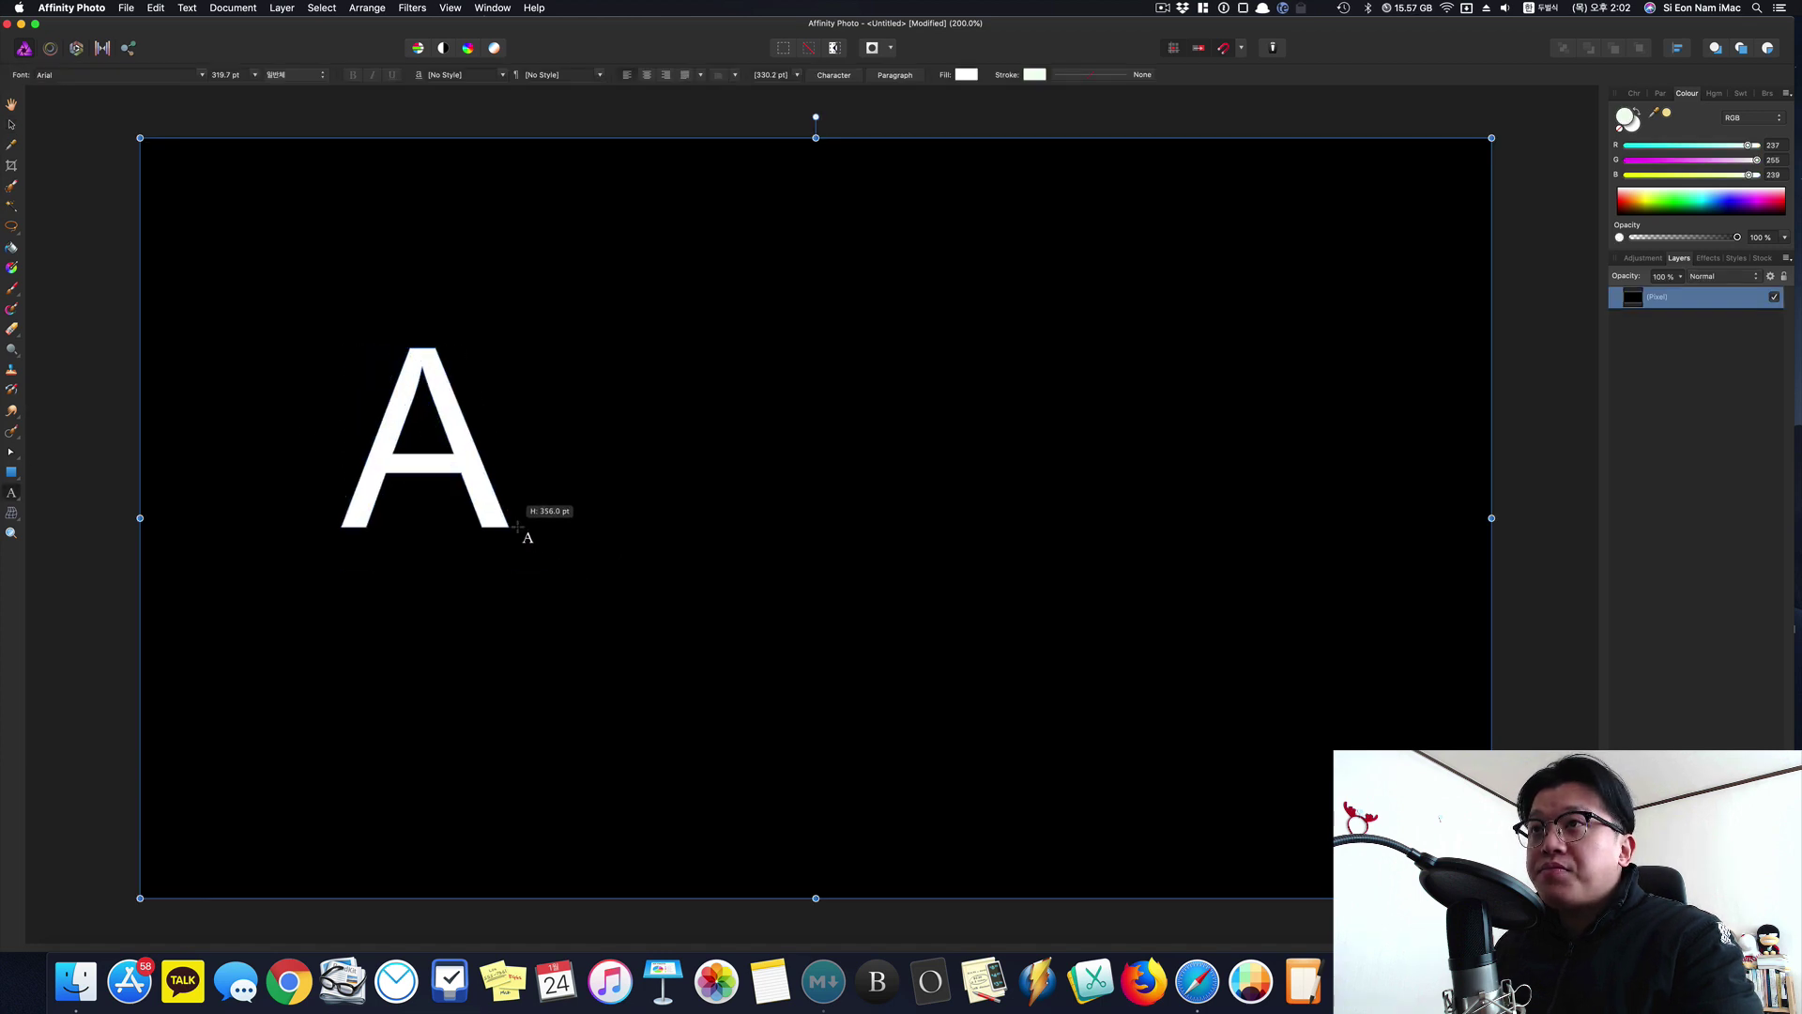
type("ㄴ")
key("Escape")
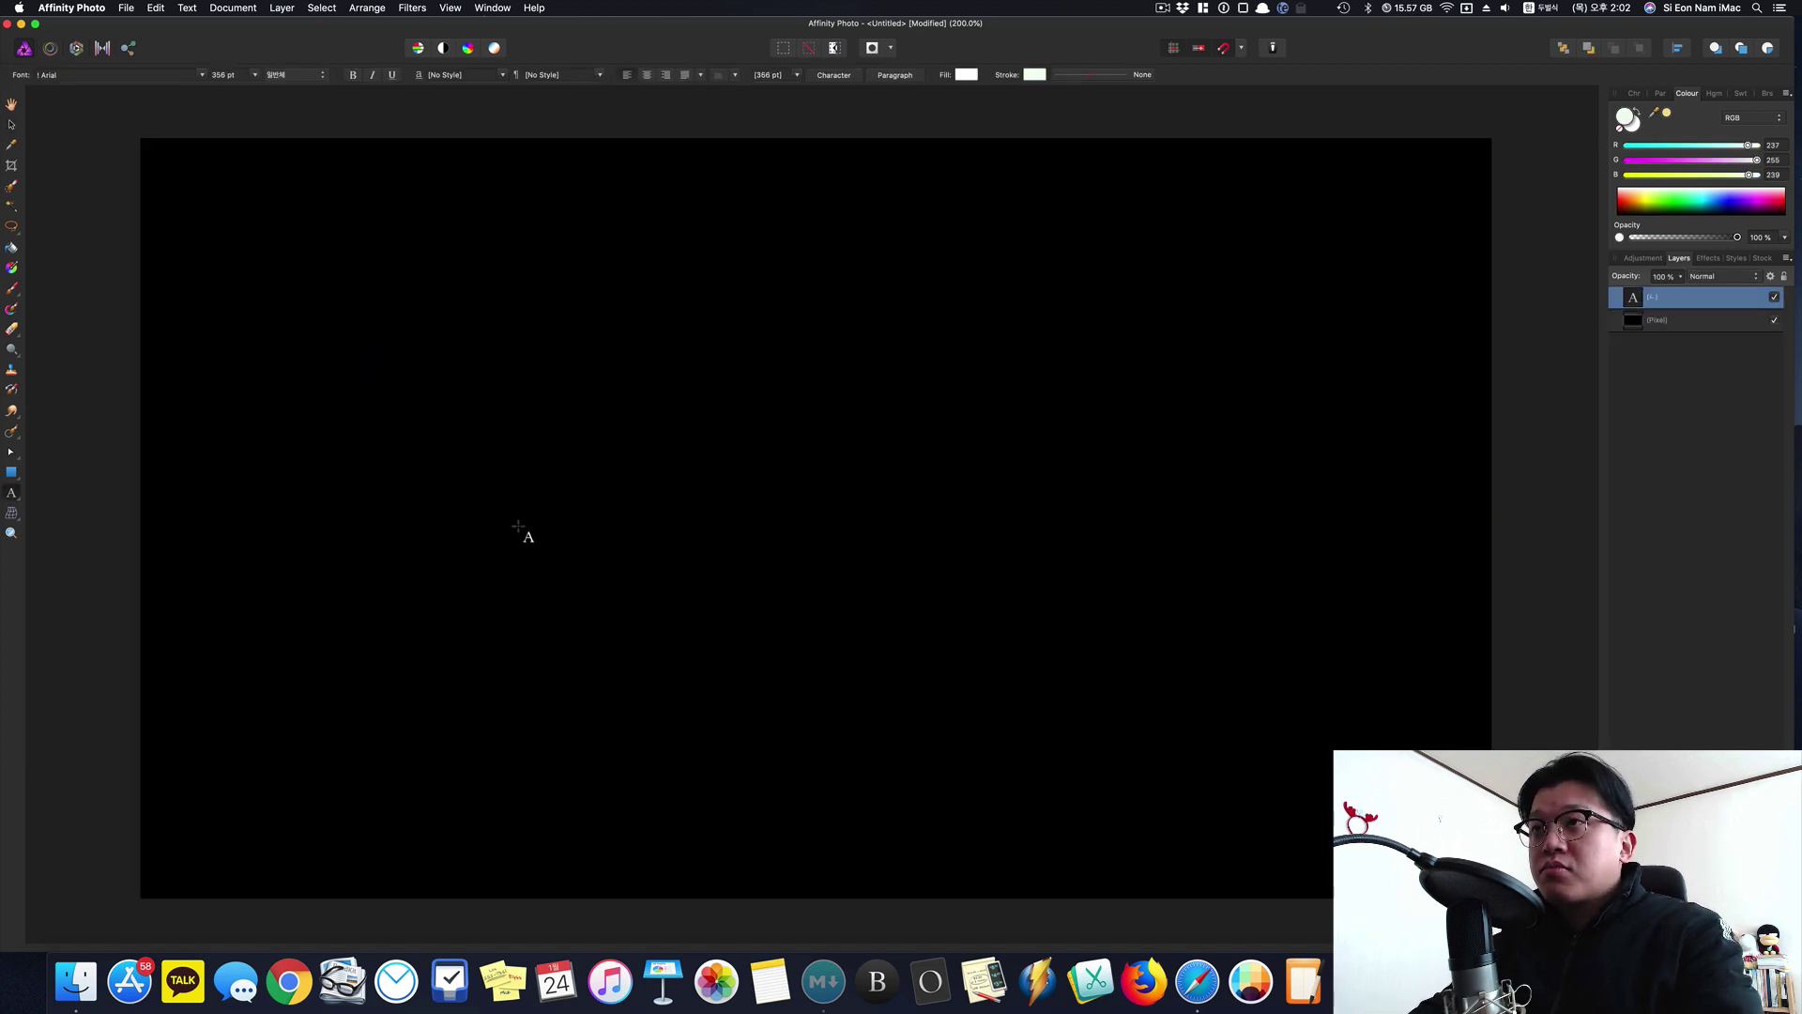
key("ctrl+space")
type("SKY")
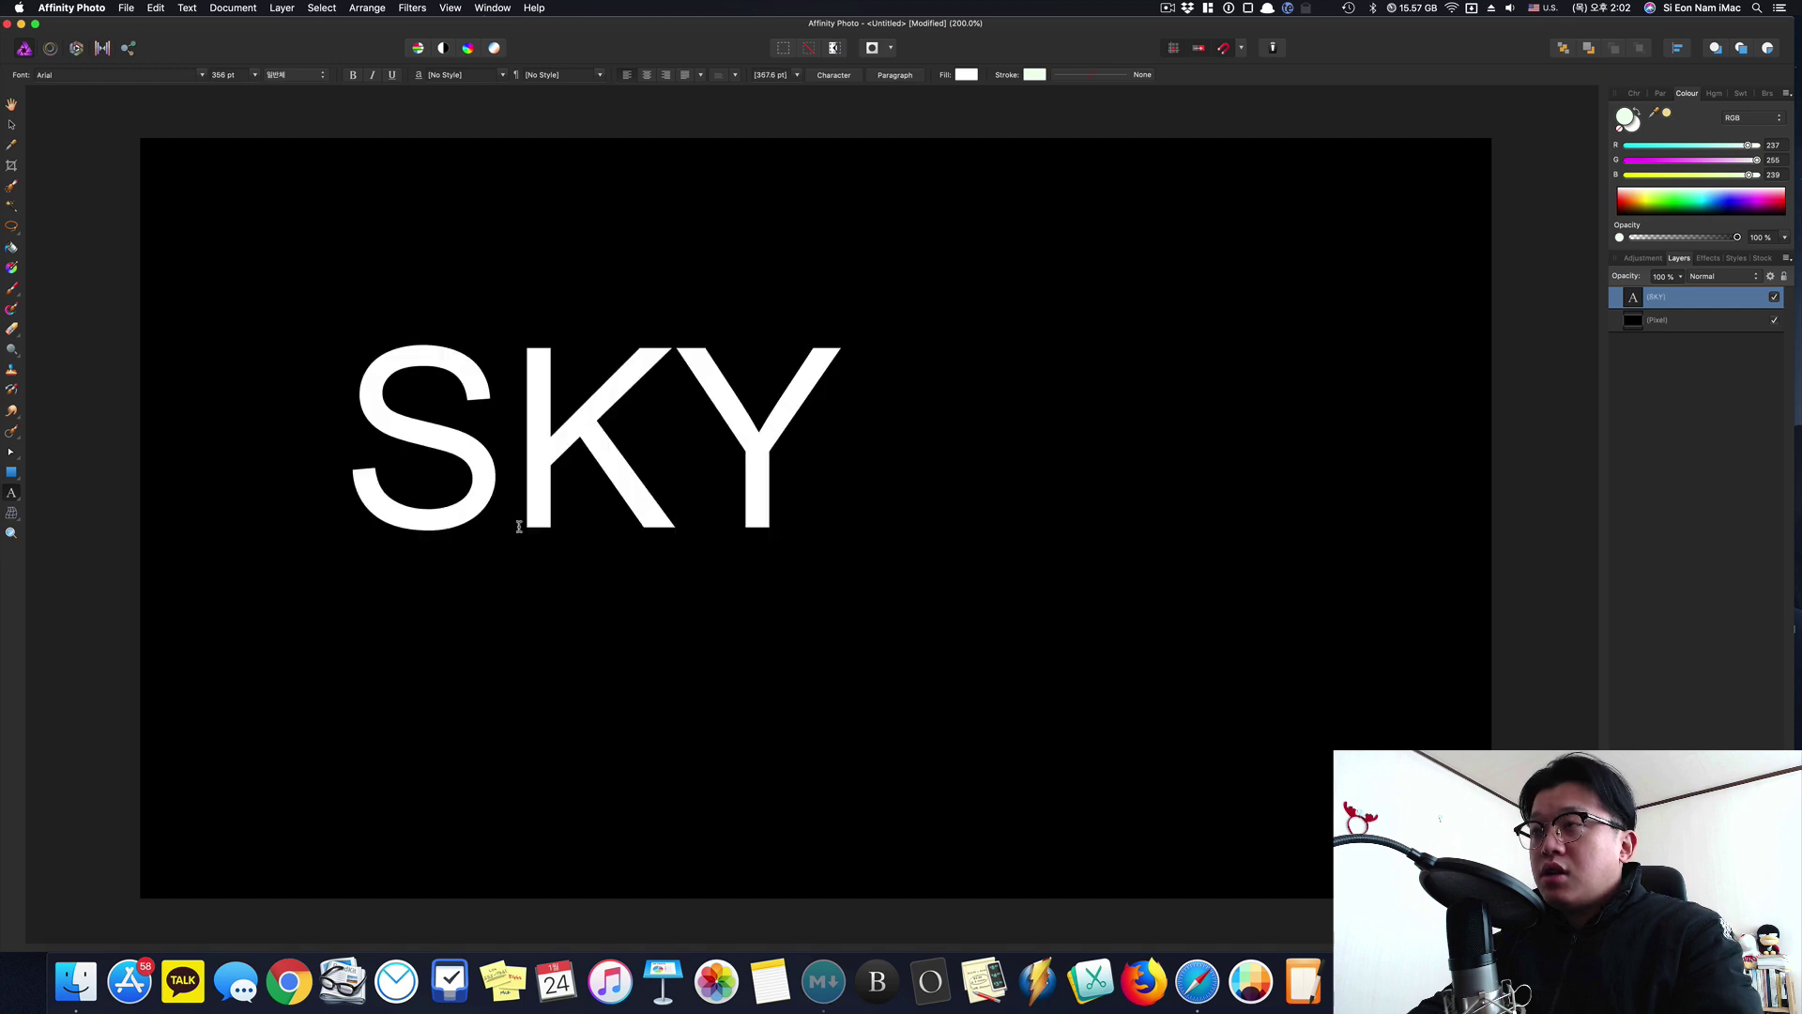
type("zo")
key("BackSpace")
key("BackSpace")
key("ctrl+space")
type("캐슬")
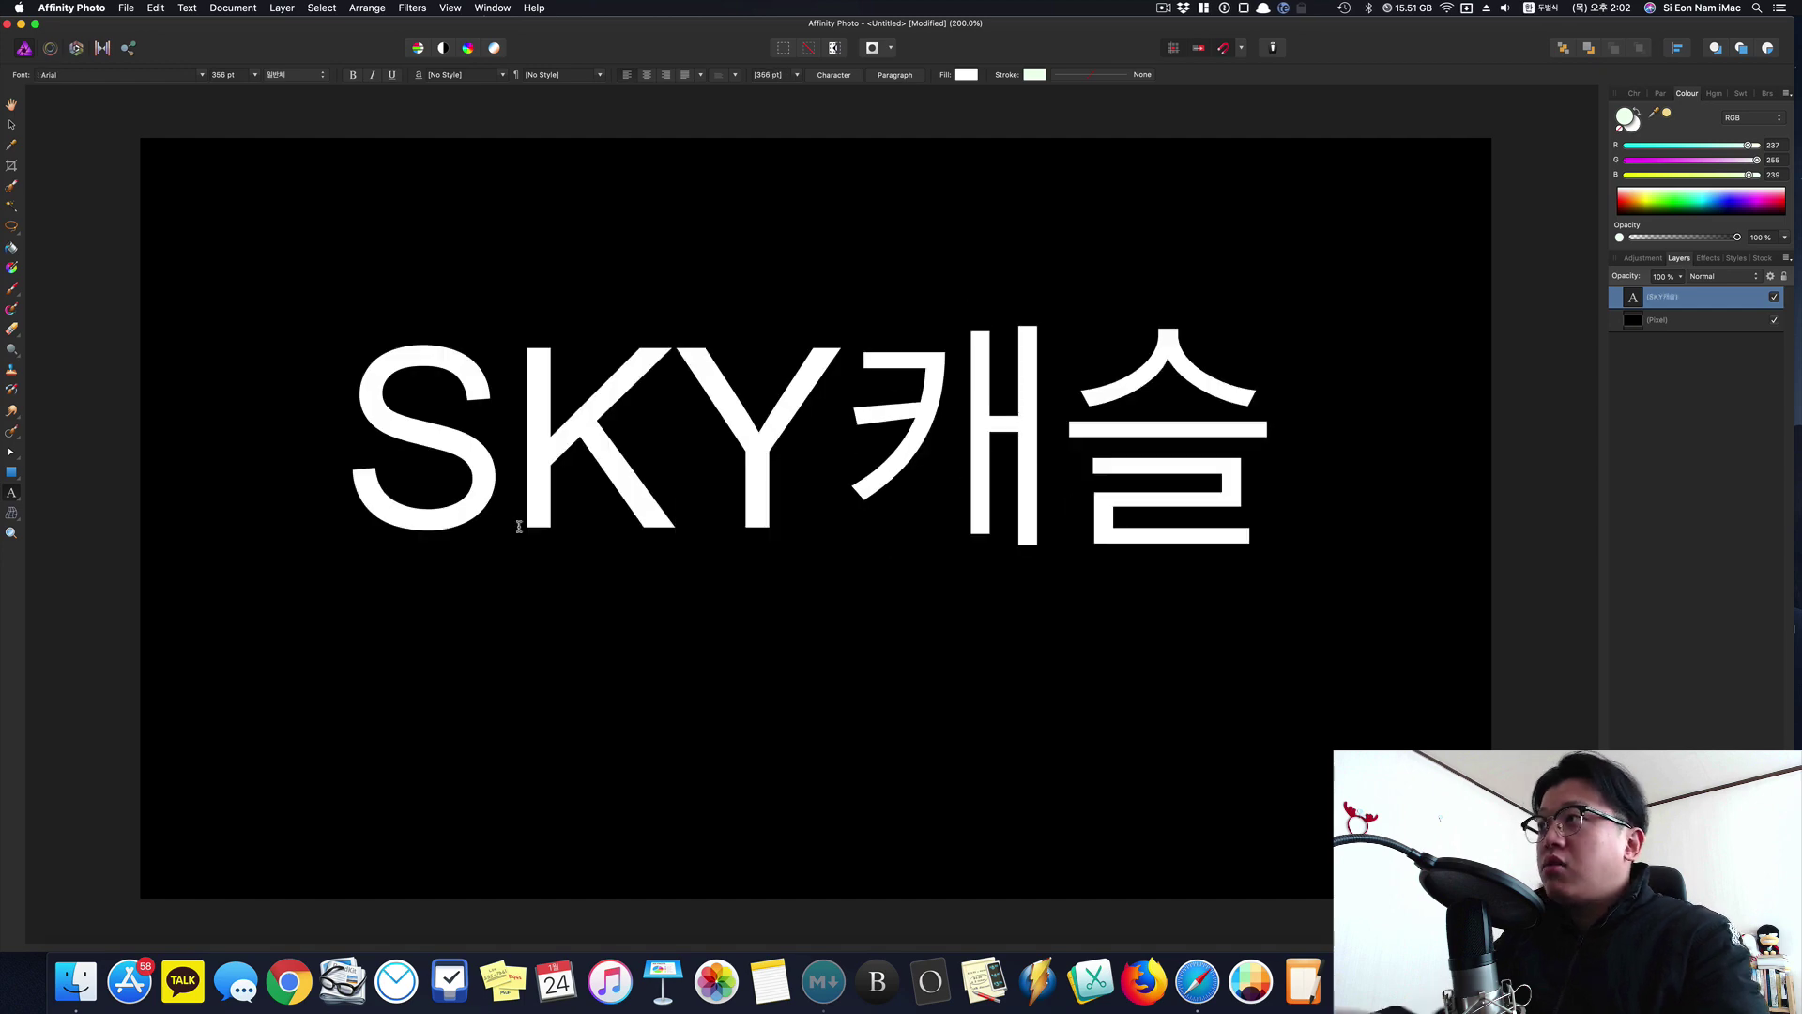
Step: Set the title in HS봄바람체 2.0 and centre it on the canvas
left_click(12, 127)
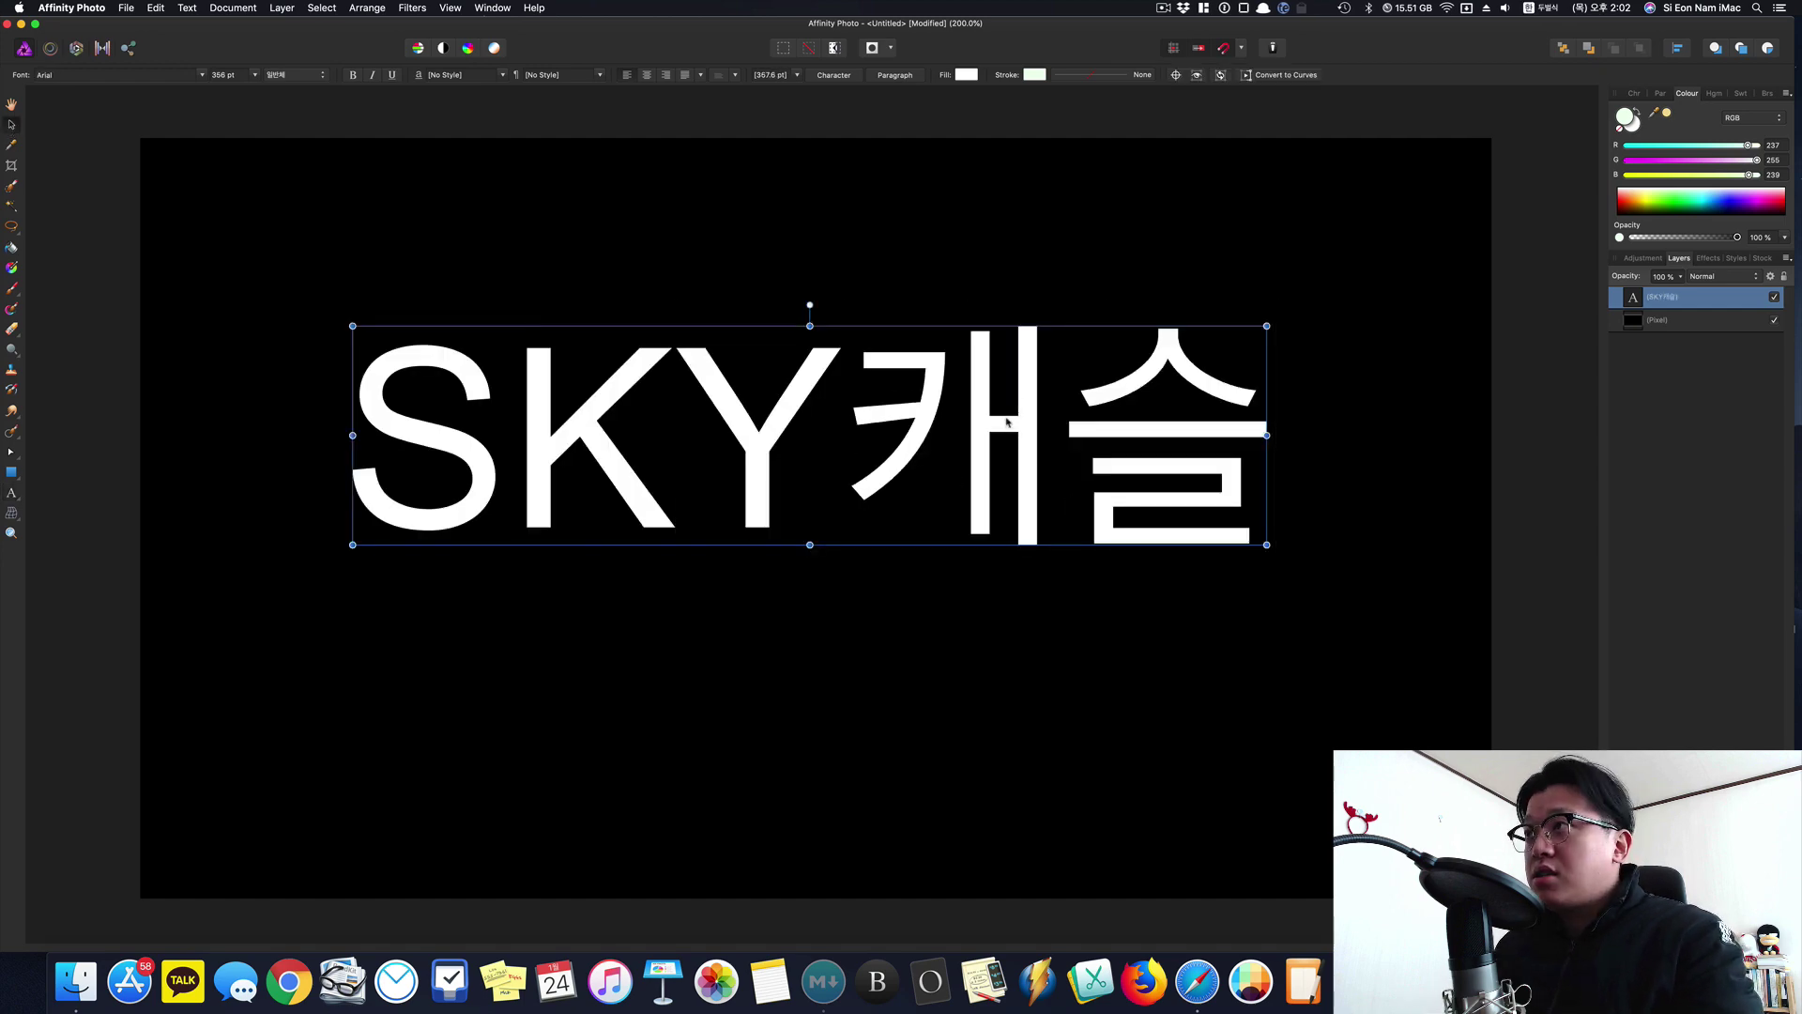
left_click_drag(1007, 420, 1009, 510)
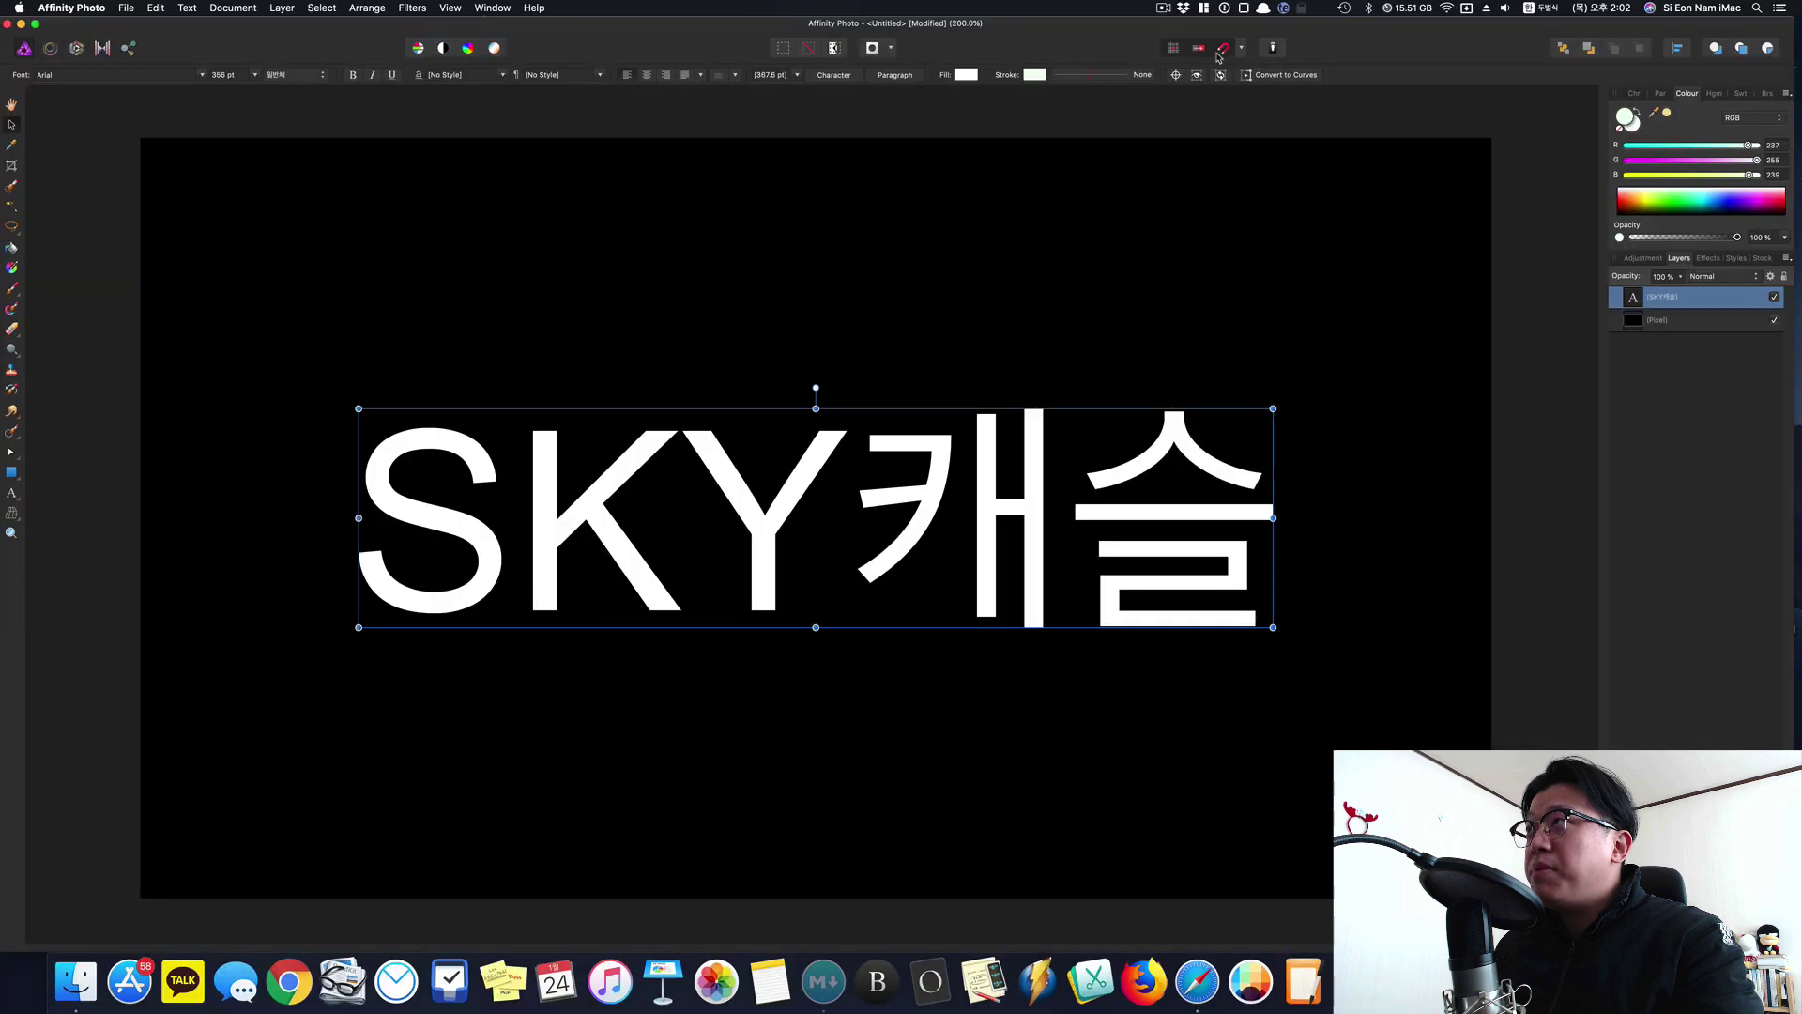
left_click(1002, 132)
left_click(1176, 453)
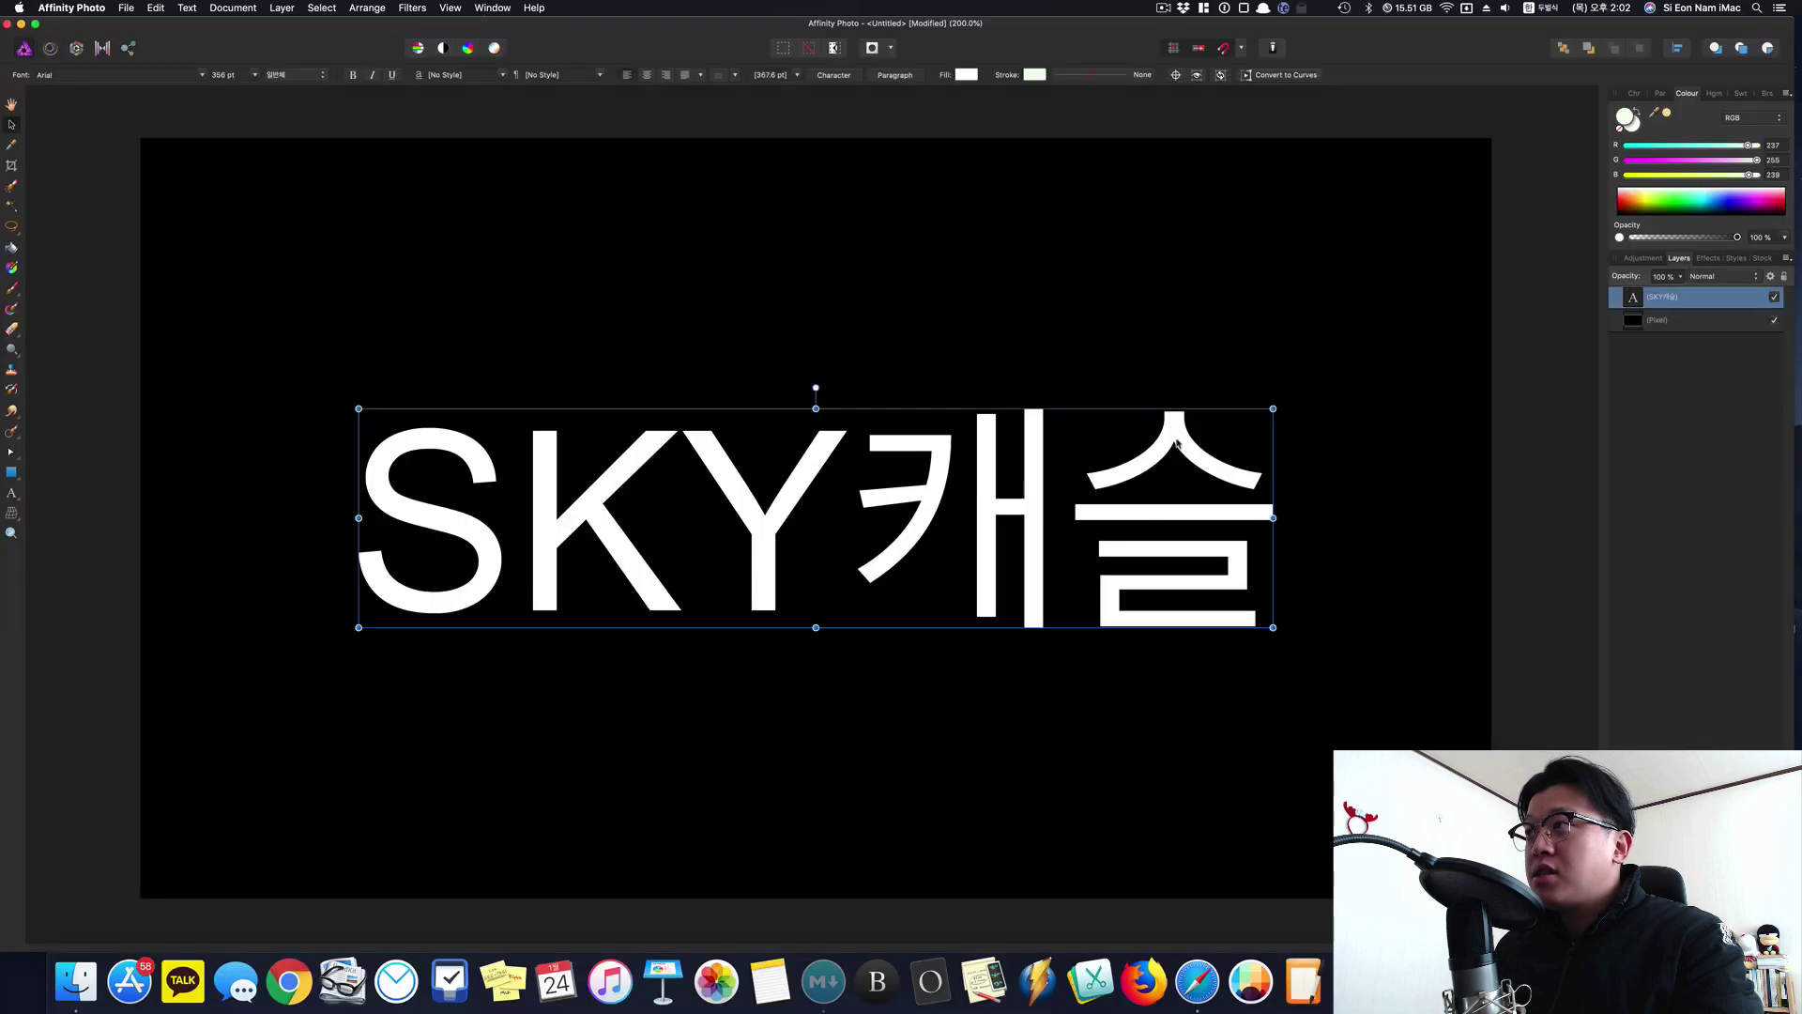
left_click(202, 75)
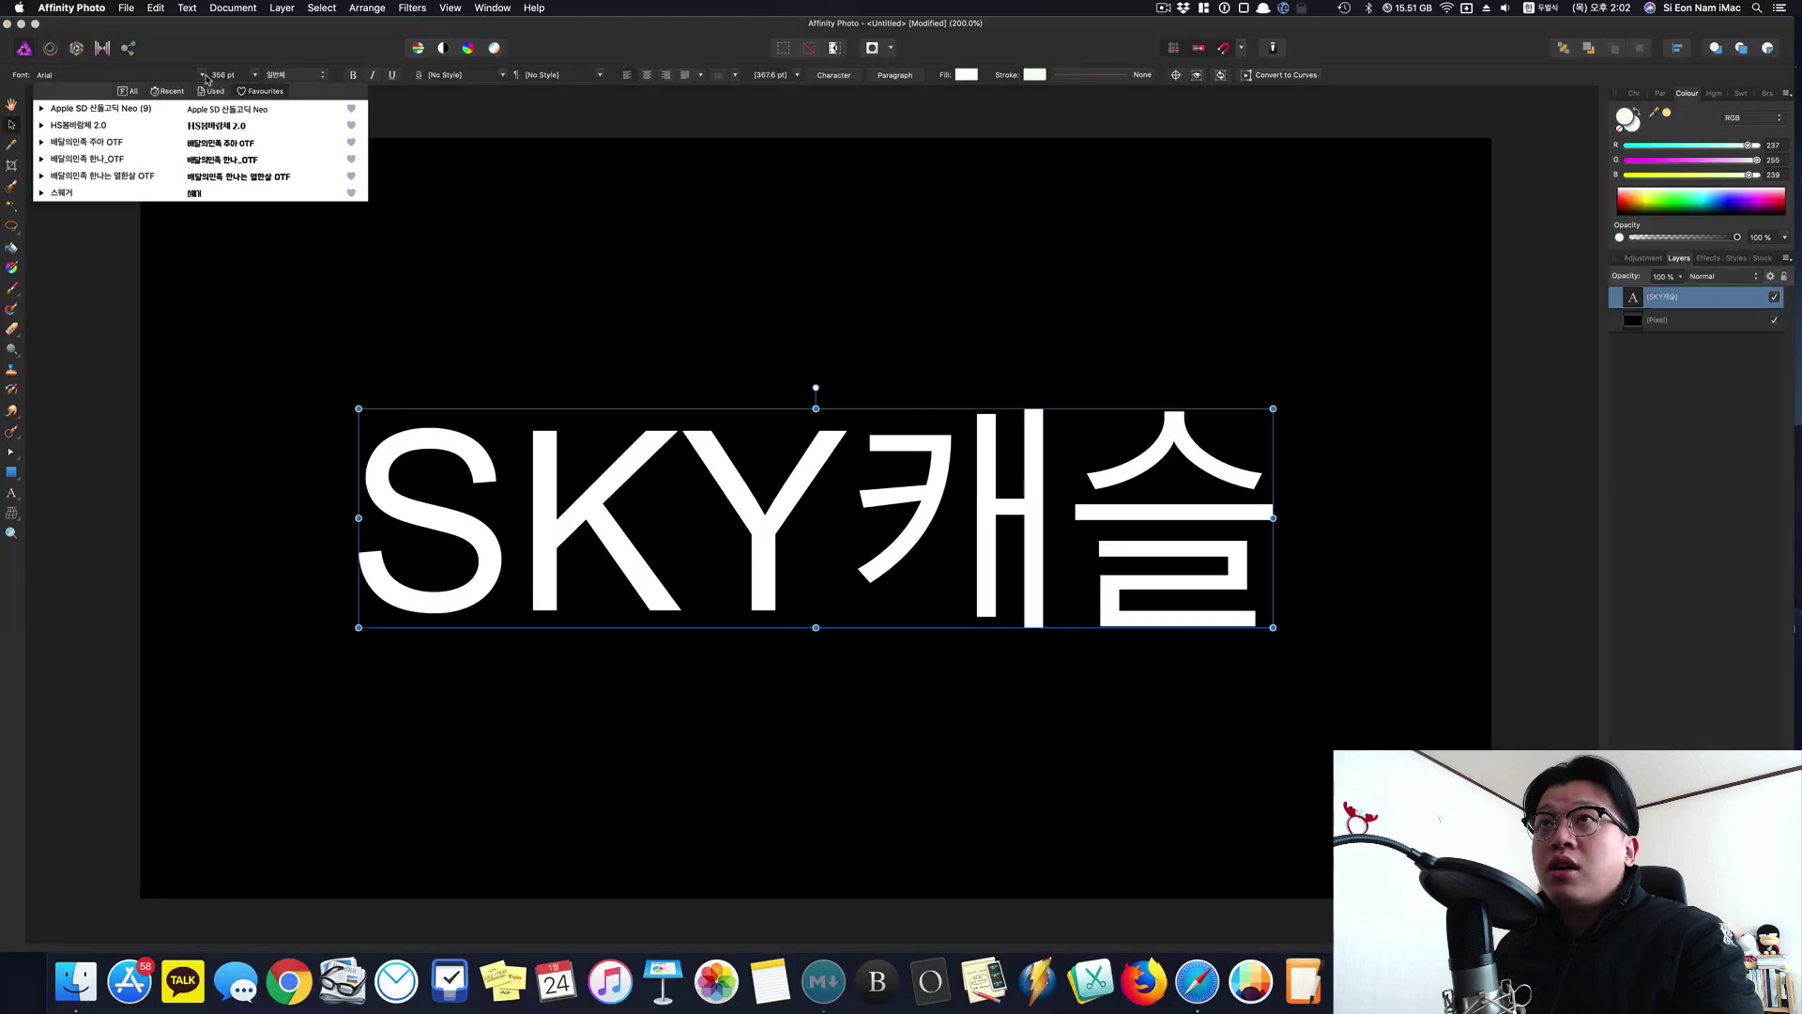
left_click(252, 134)
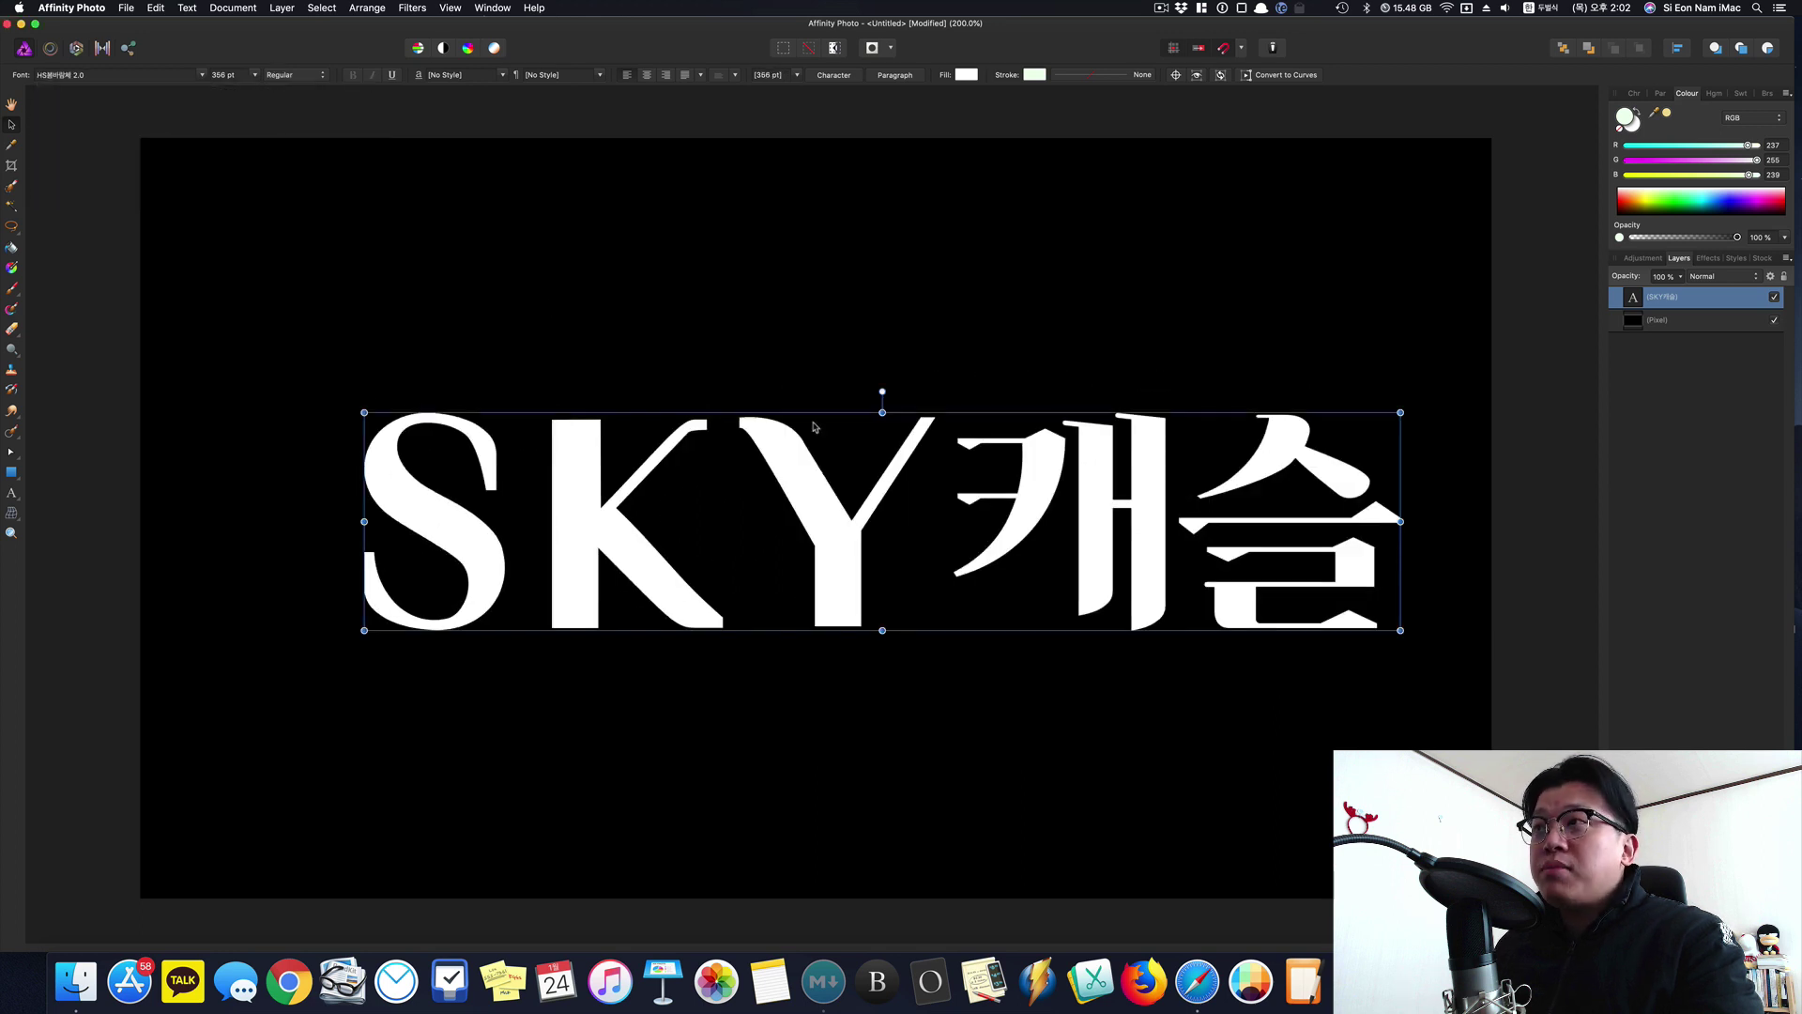
left_click_drag(843, 559, 775, 552)
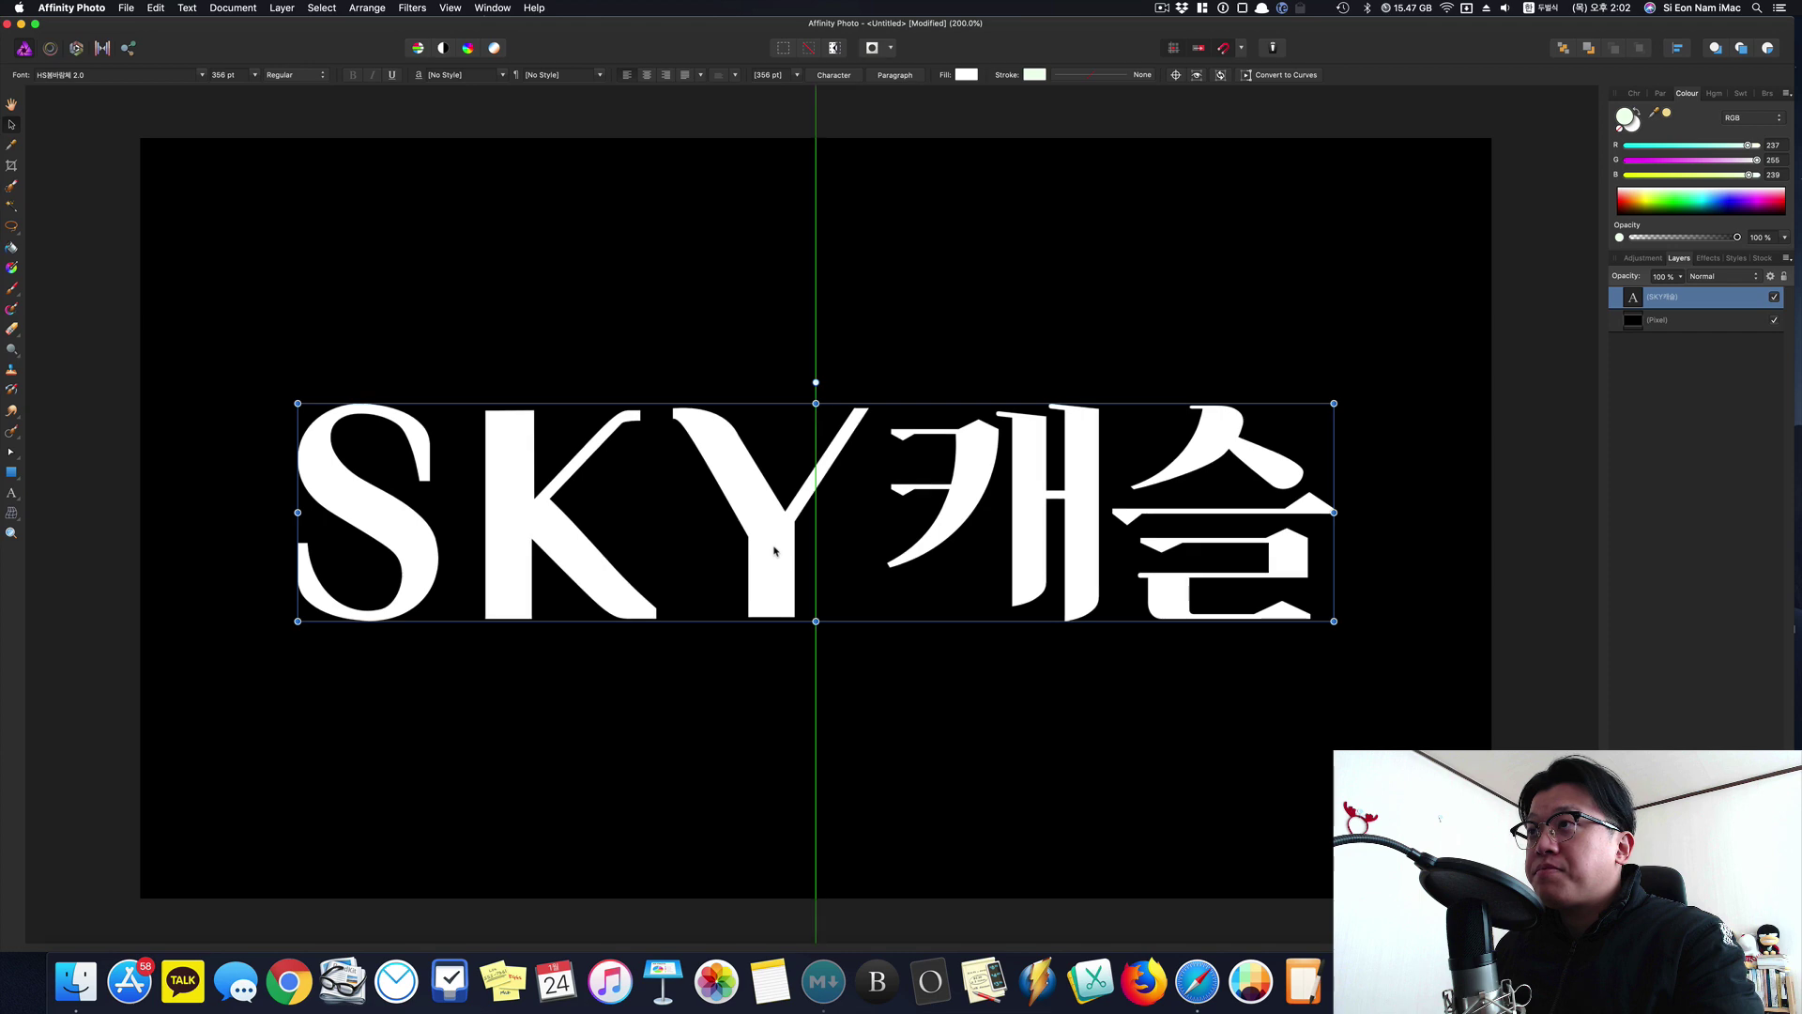
left_click(831, 356)
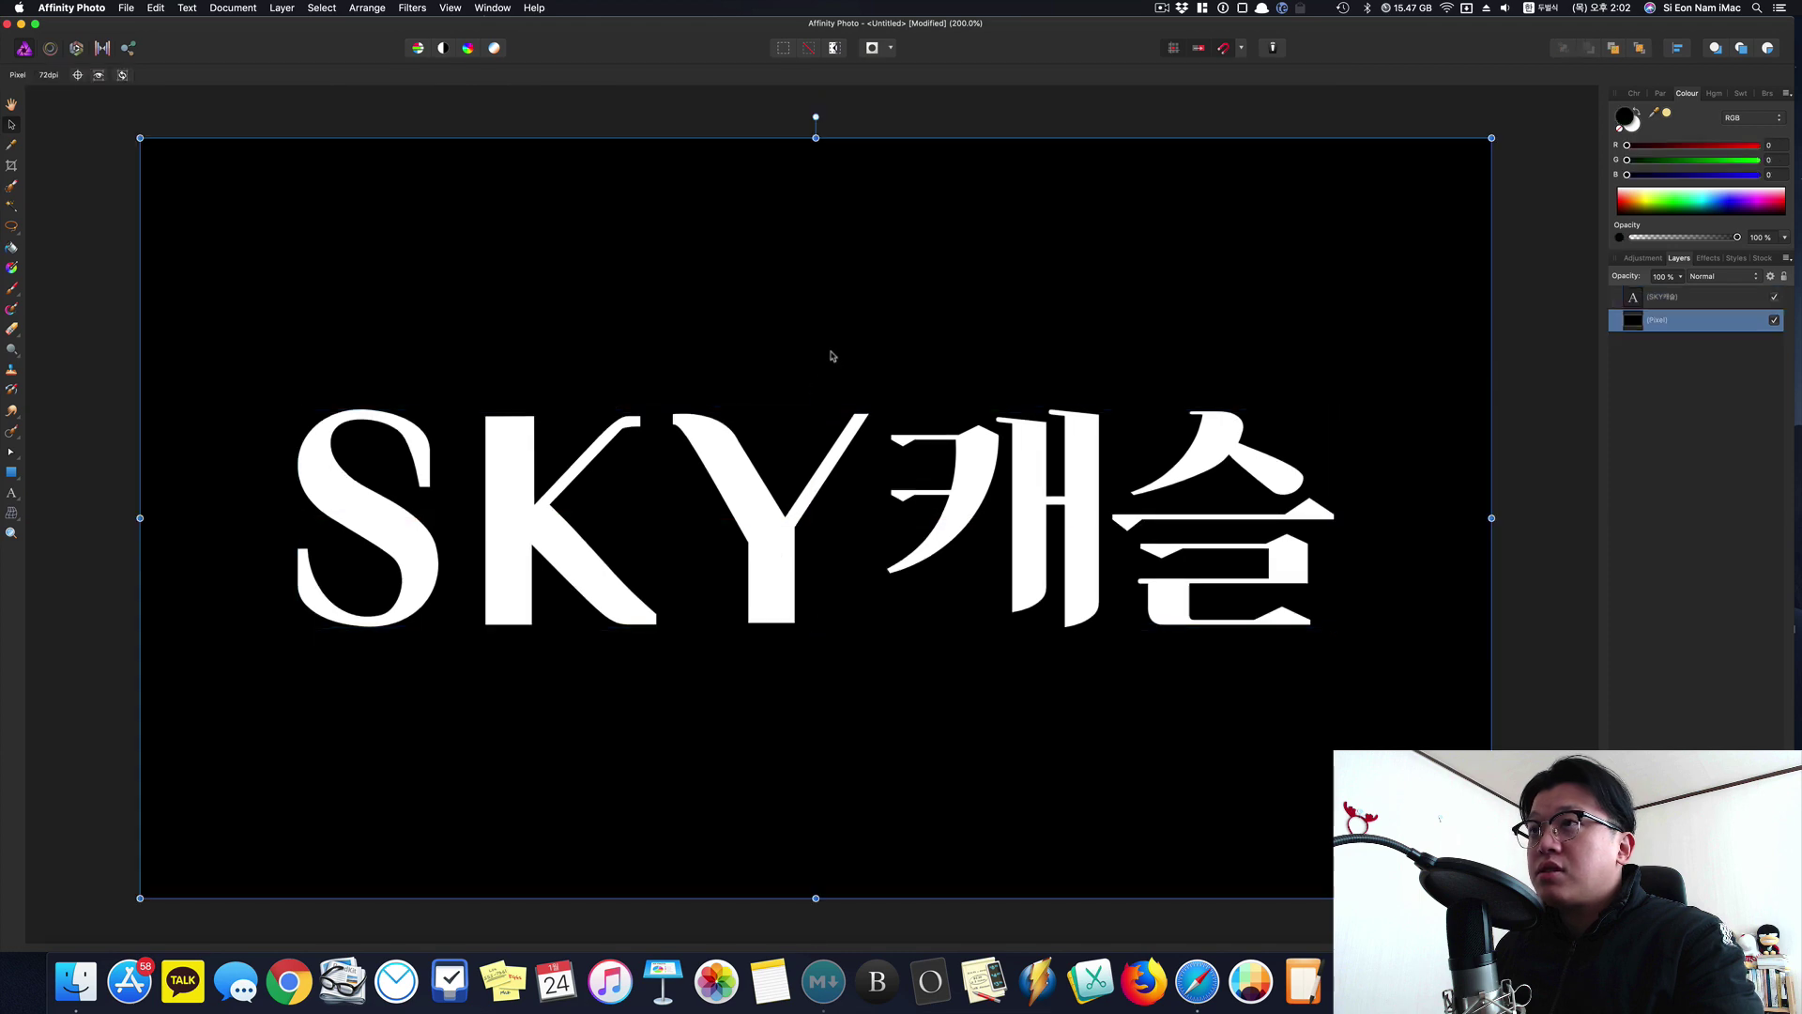
left_click(1519, 523)
Step: Enable a Gradient Overlay layer effect on the SKY캐슬 title
left_click(1078, 489)
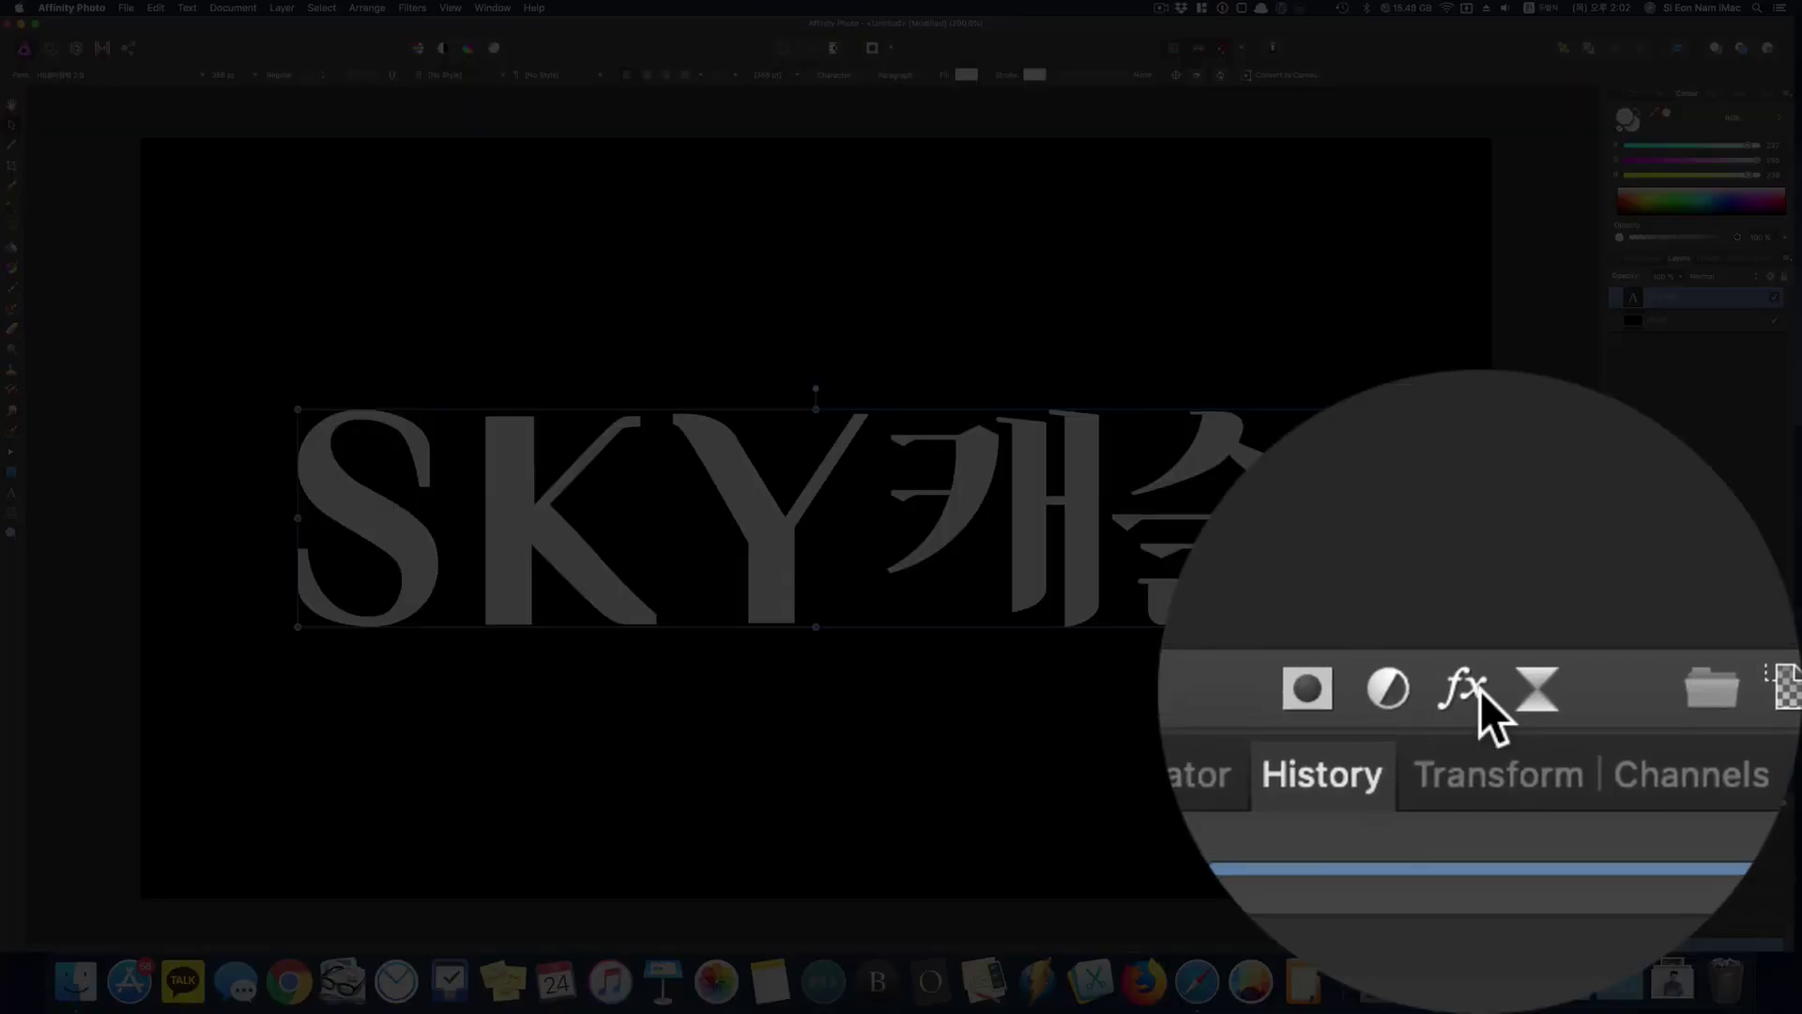
left_click(1710, 896)
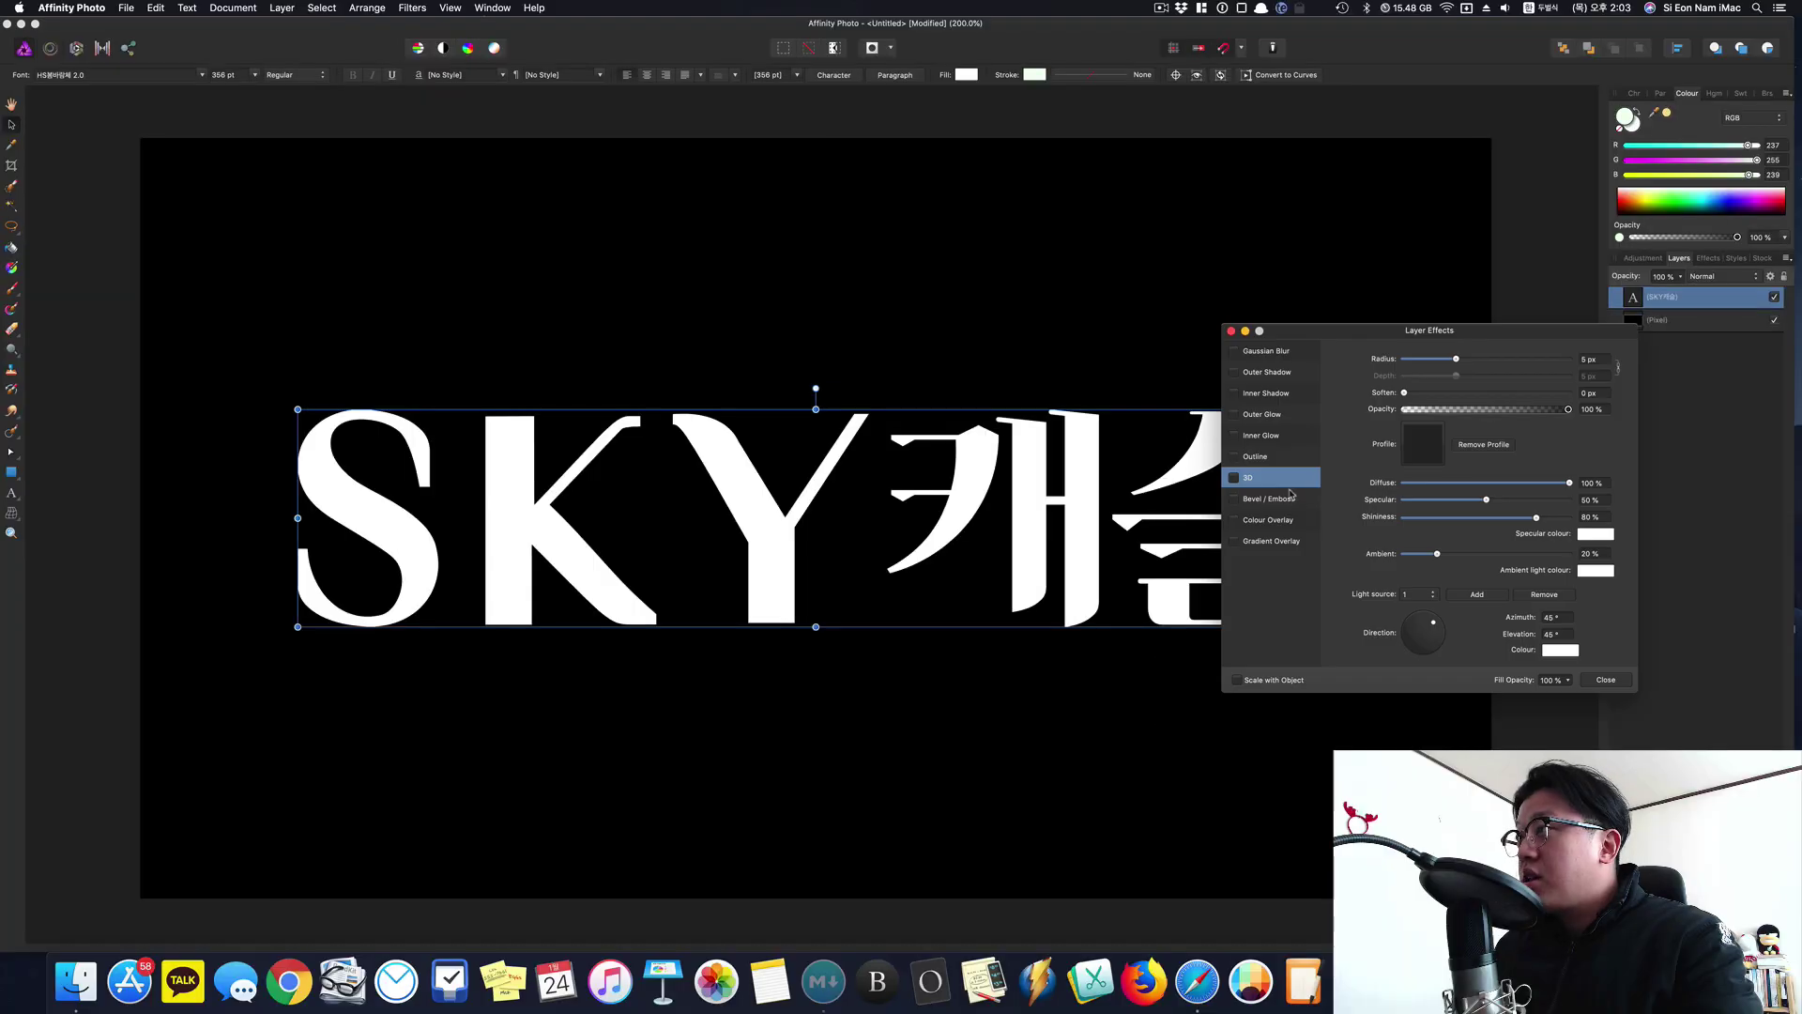
left_click(1272, 541)
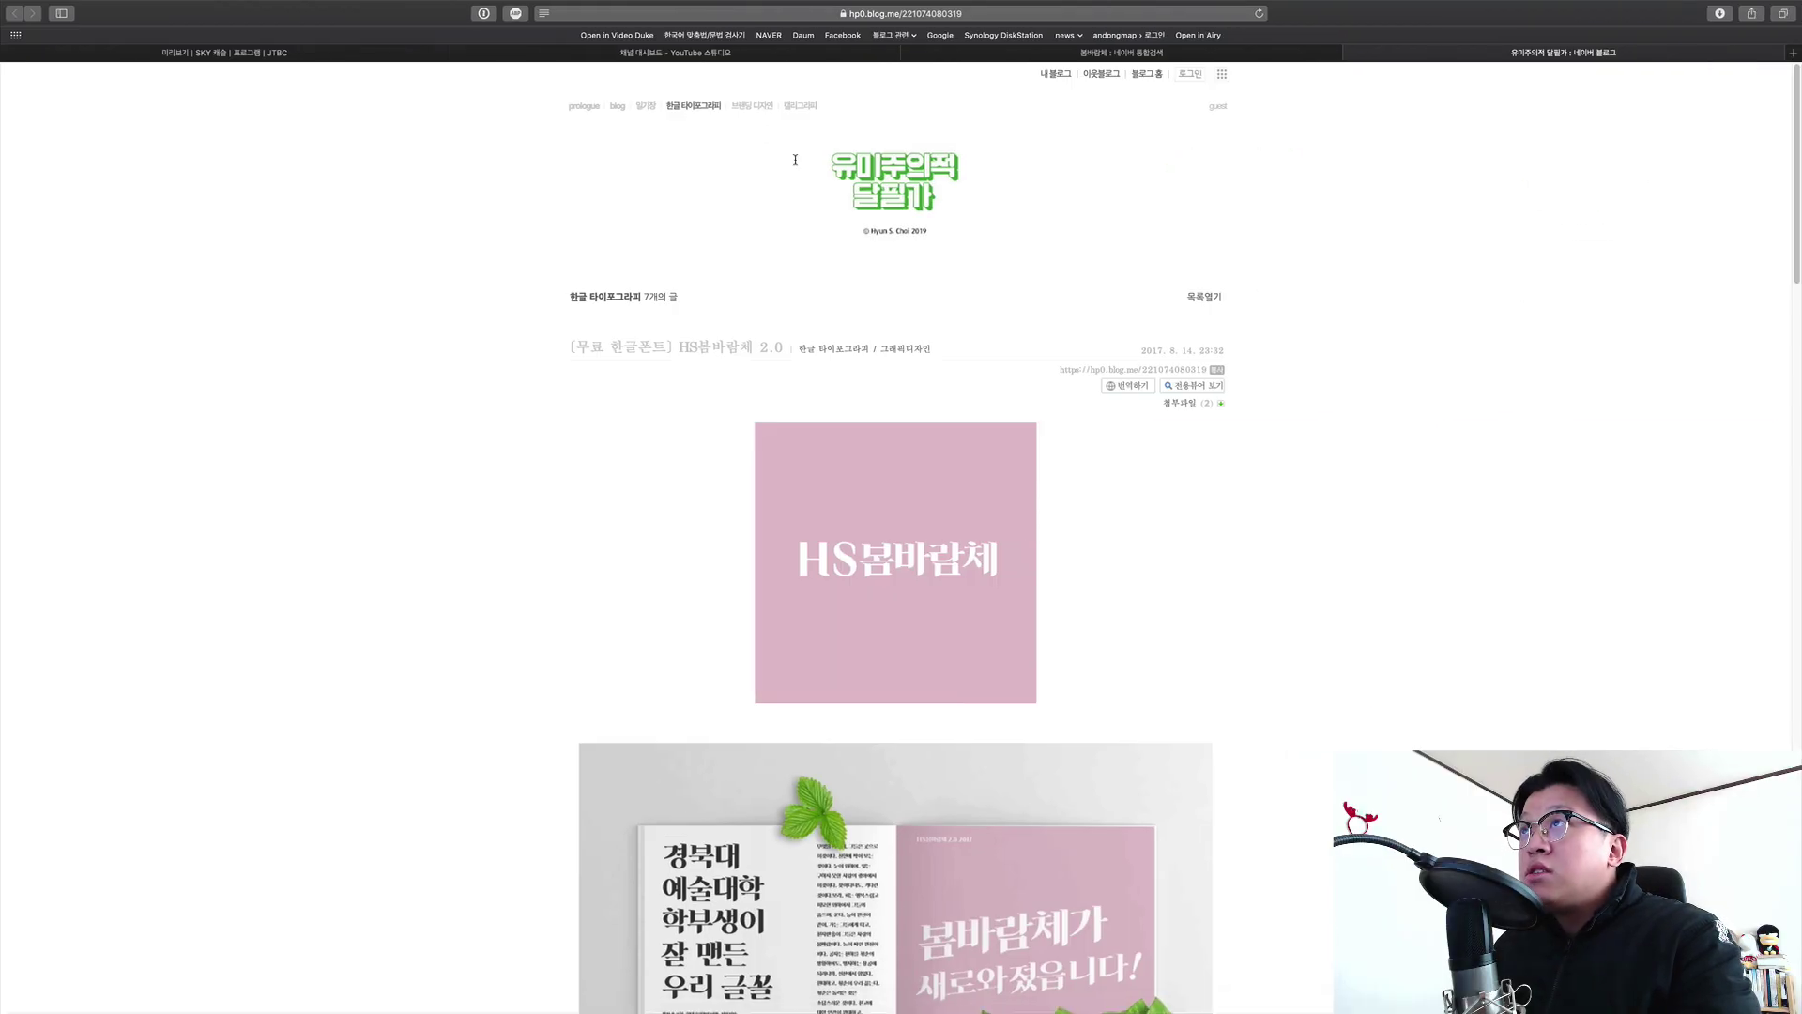
key("ctrl+Tab")
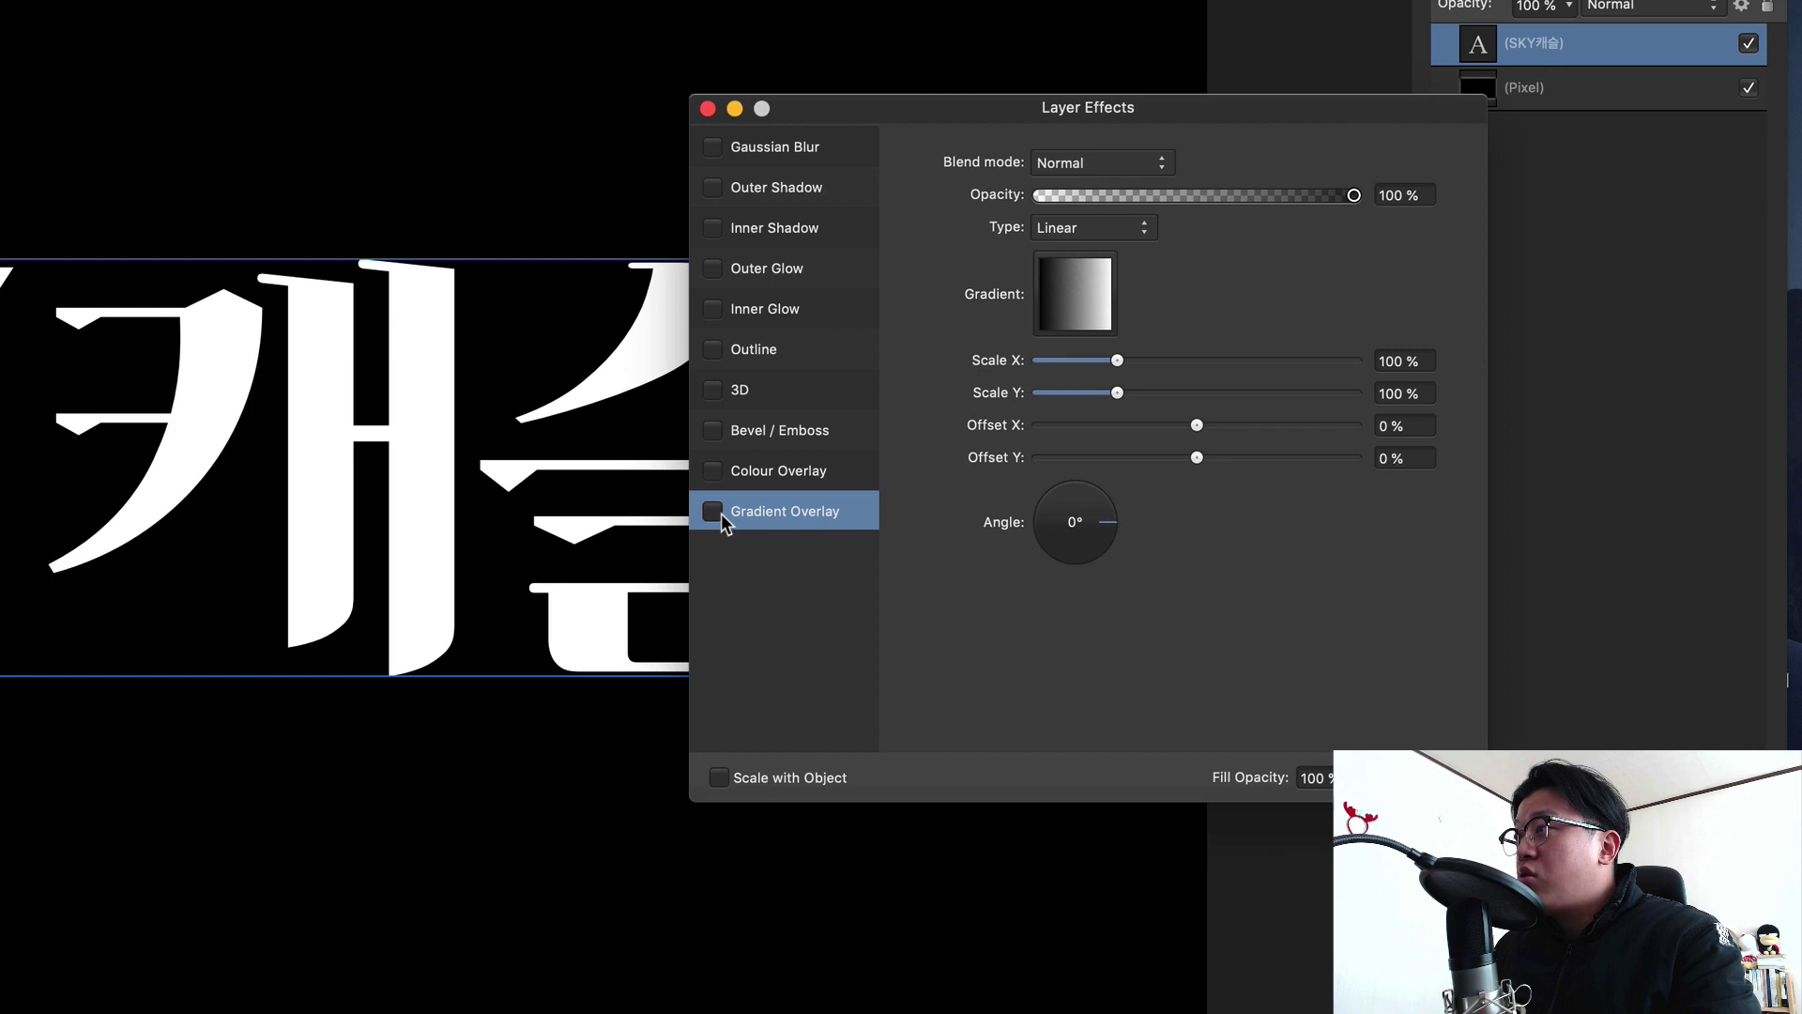
left_click(1233, 542)
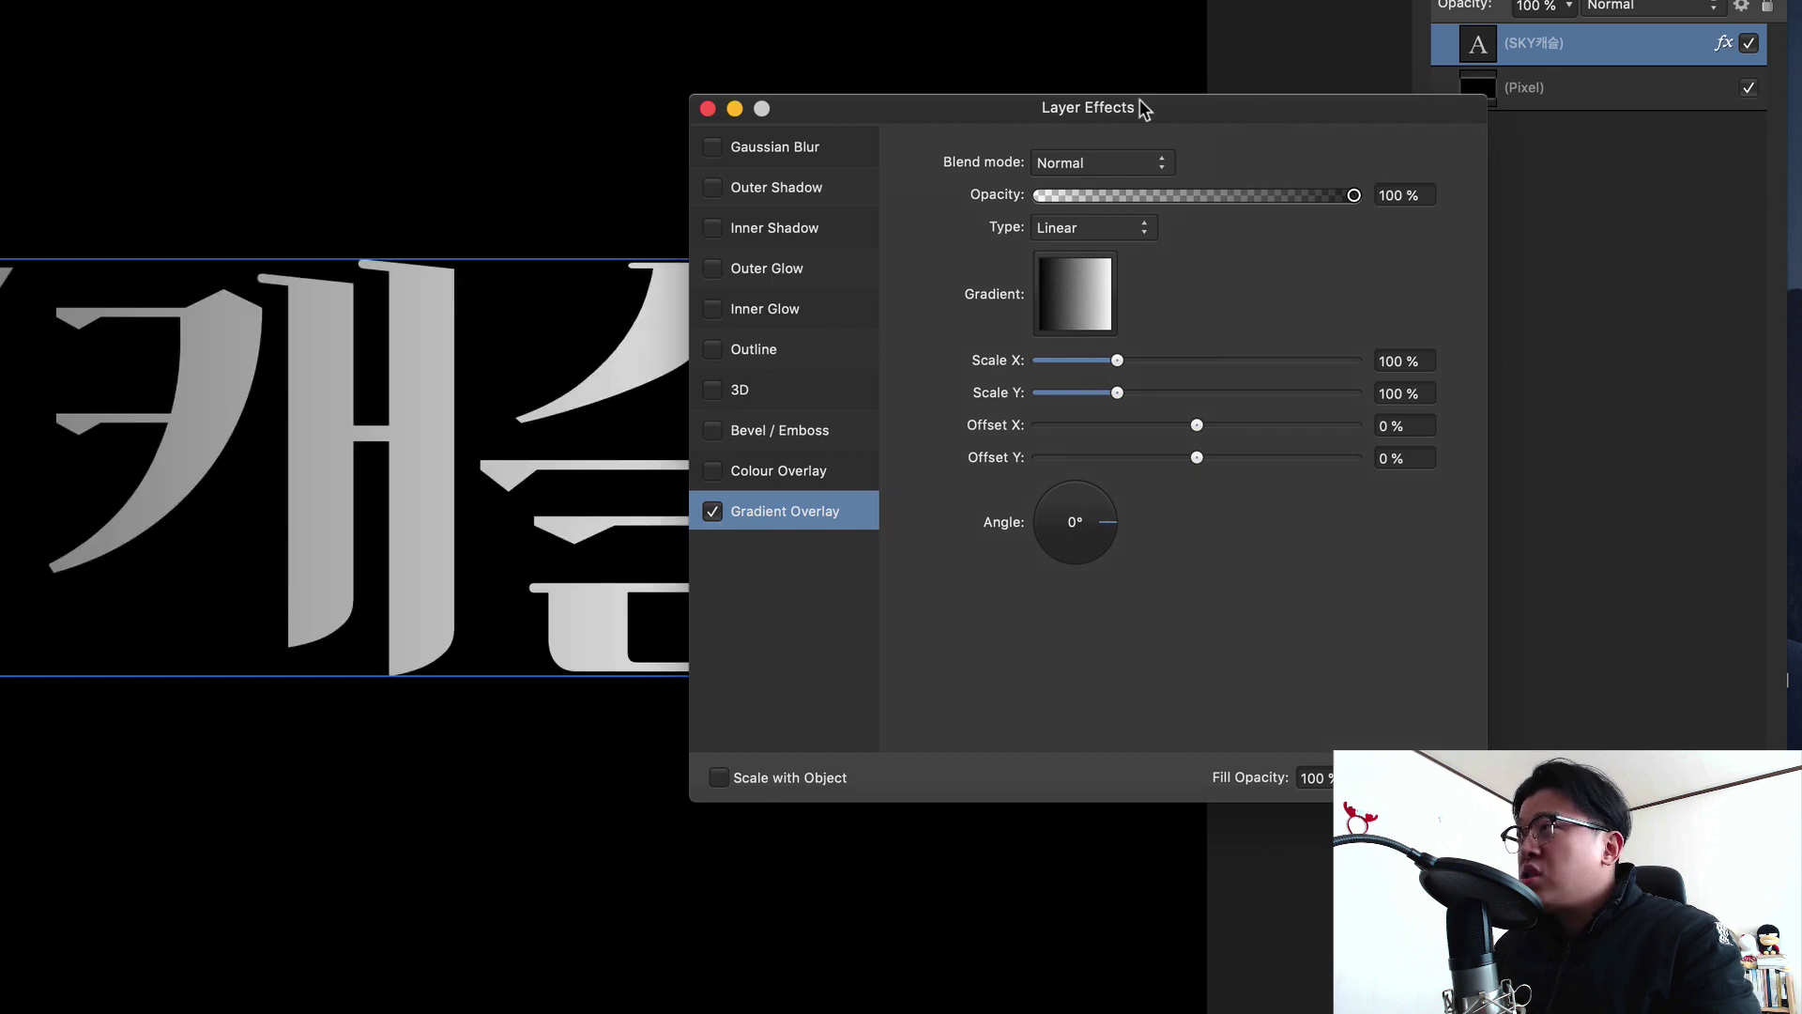
Step: Make the gradient elliptical, stretch Scale X to about 321%, and set Offset X to 0%
left_click_drag(1143, 108, 1376, 25)
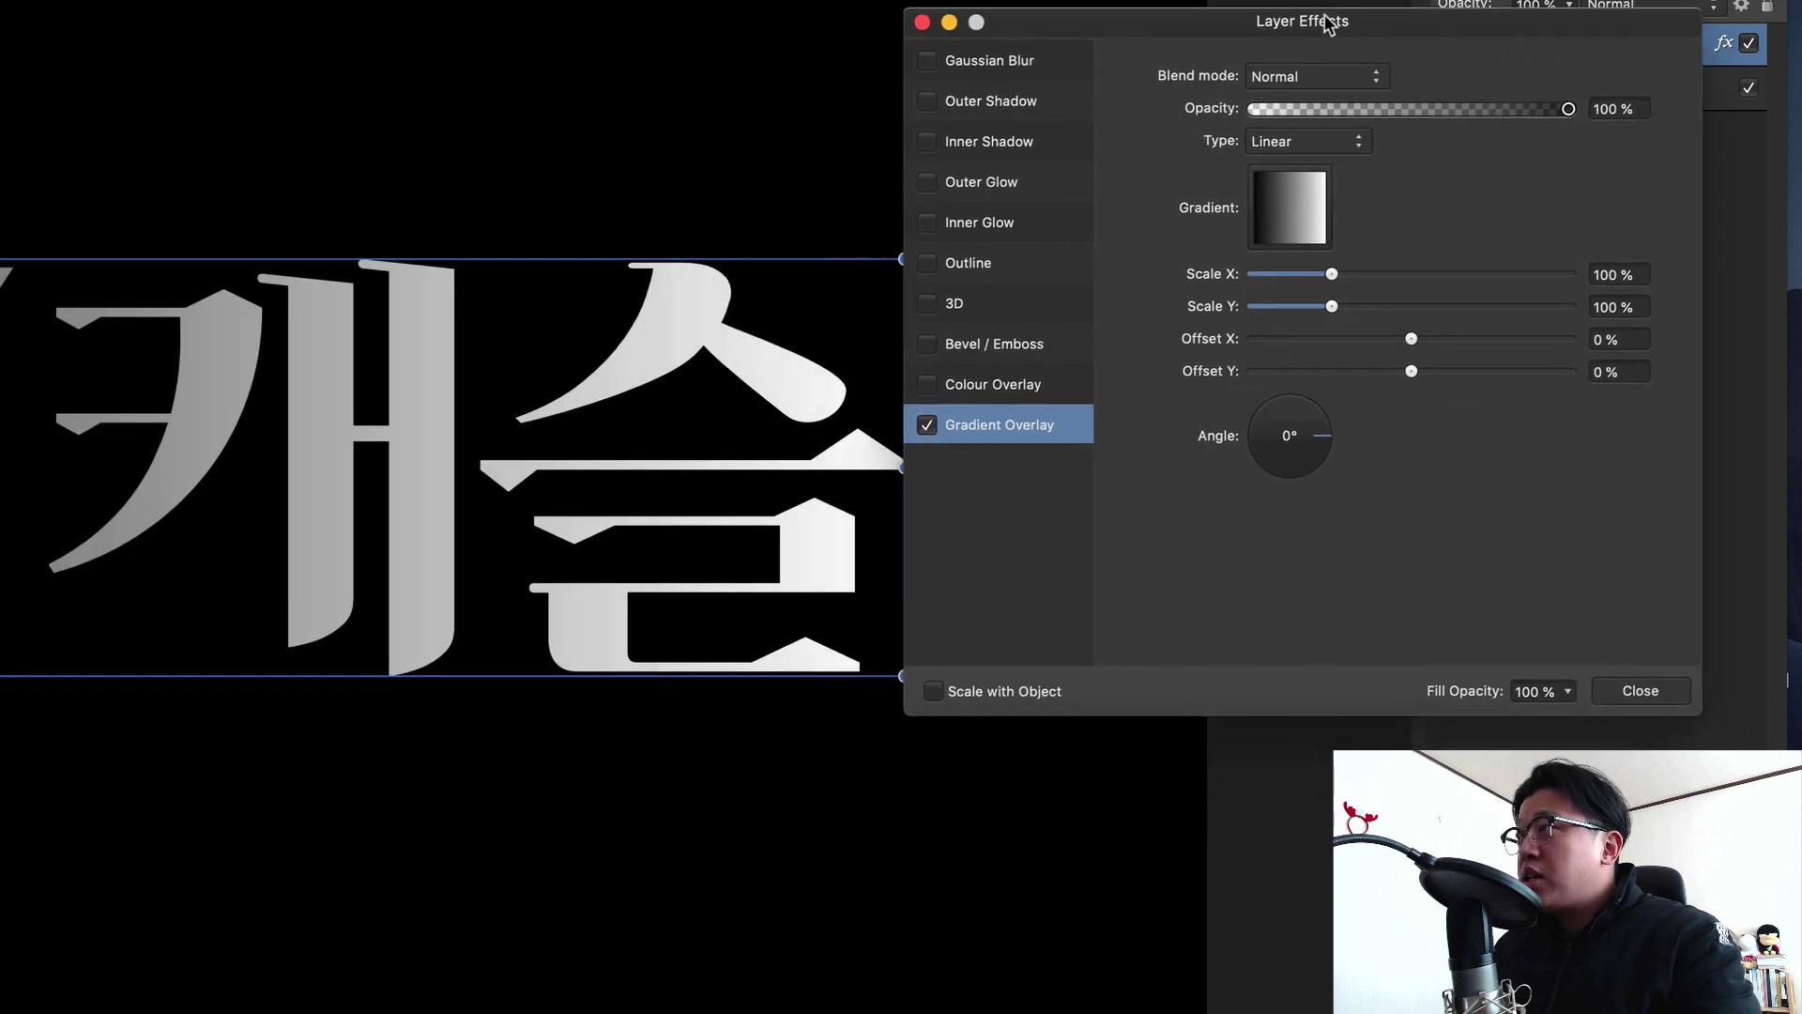
left_click(1355, 148)
left_click(1350, 162)
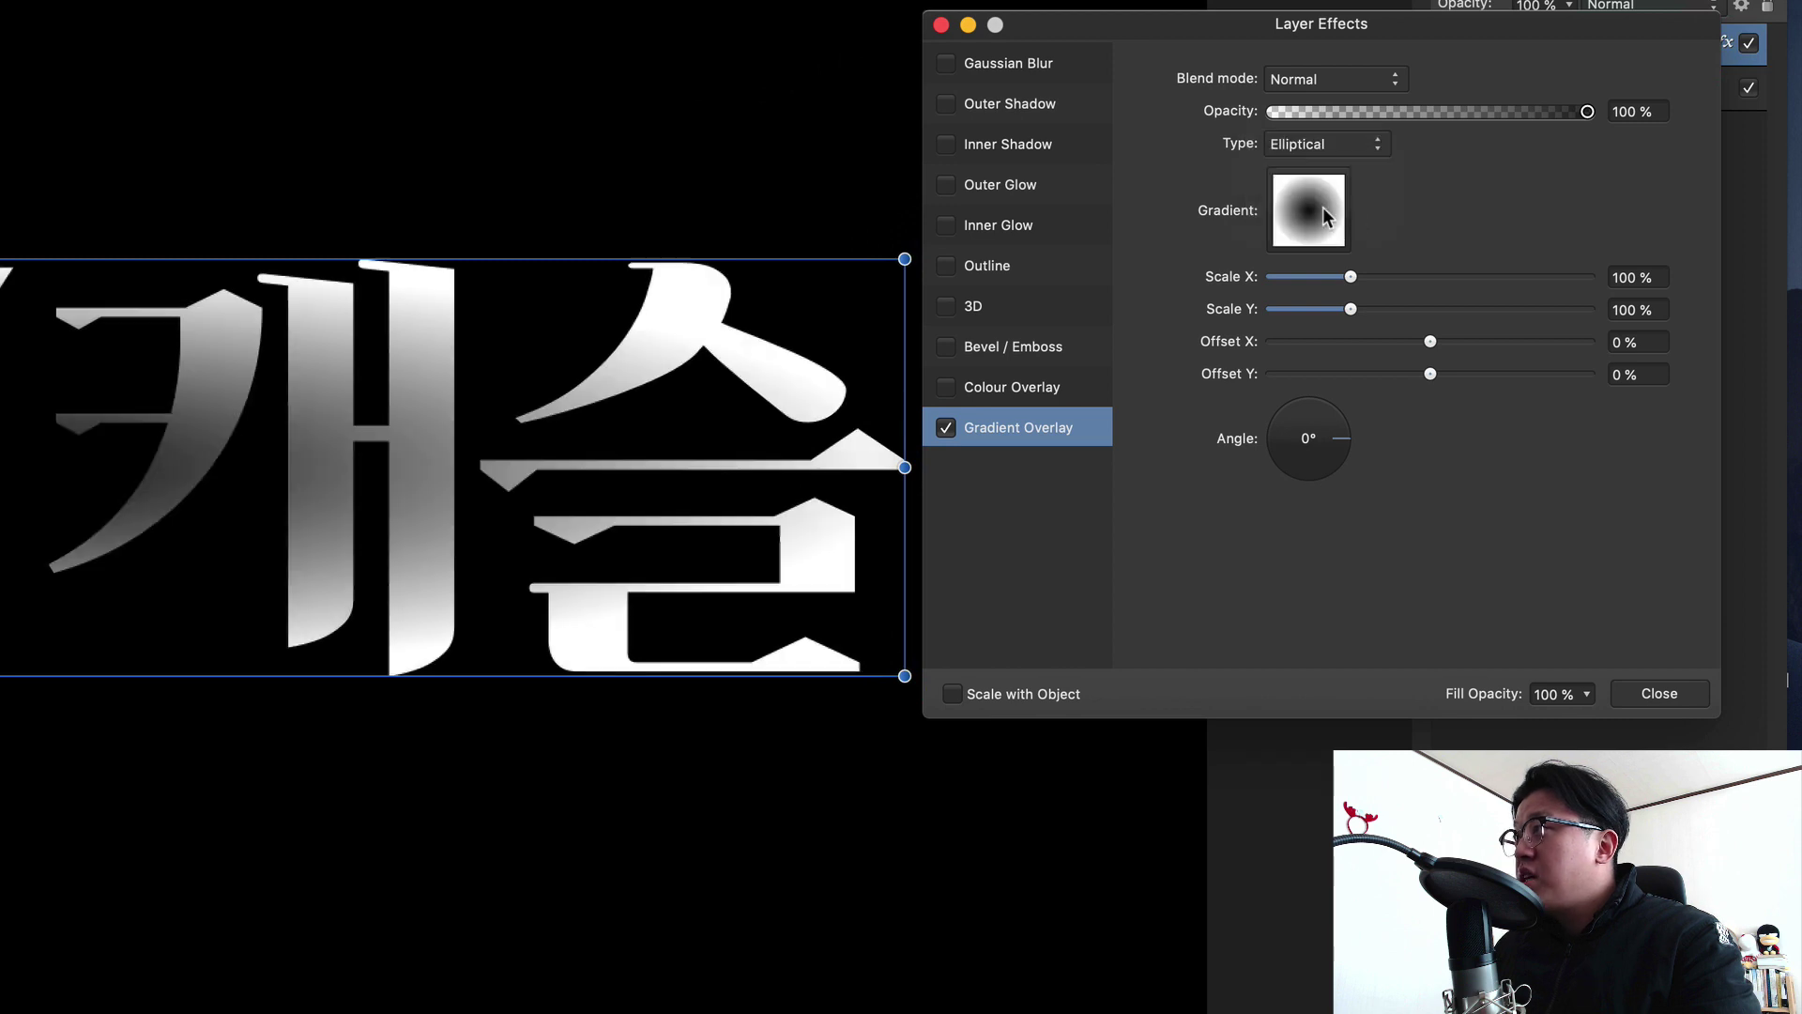
mouse_move(1352, 277)
left_mouse_down()
mouse_move(1556, 280)
mouse_move(1526, 282)
left_mouse_up()
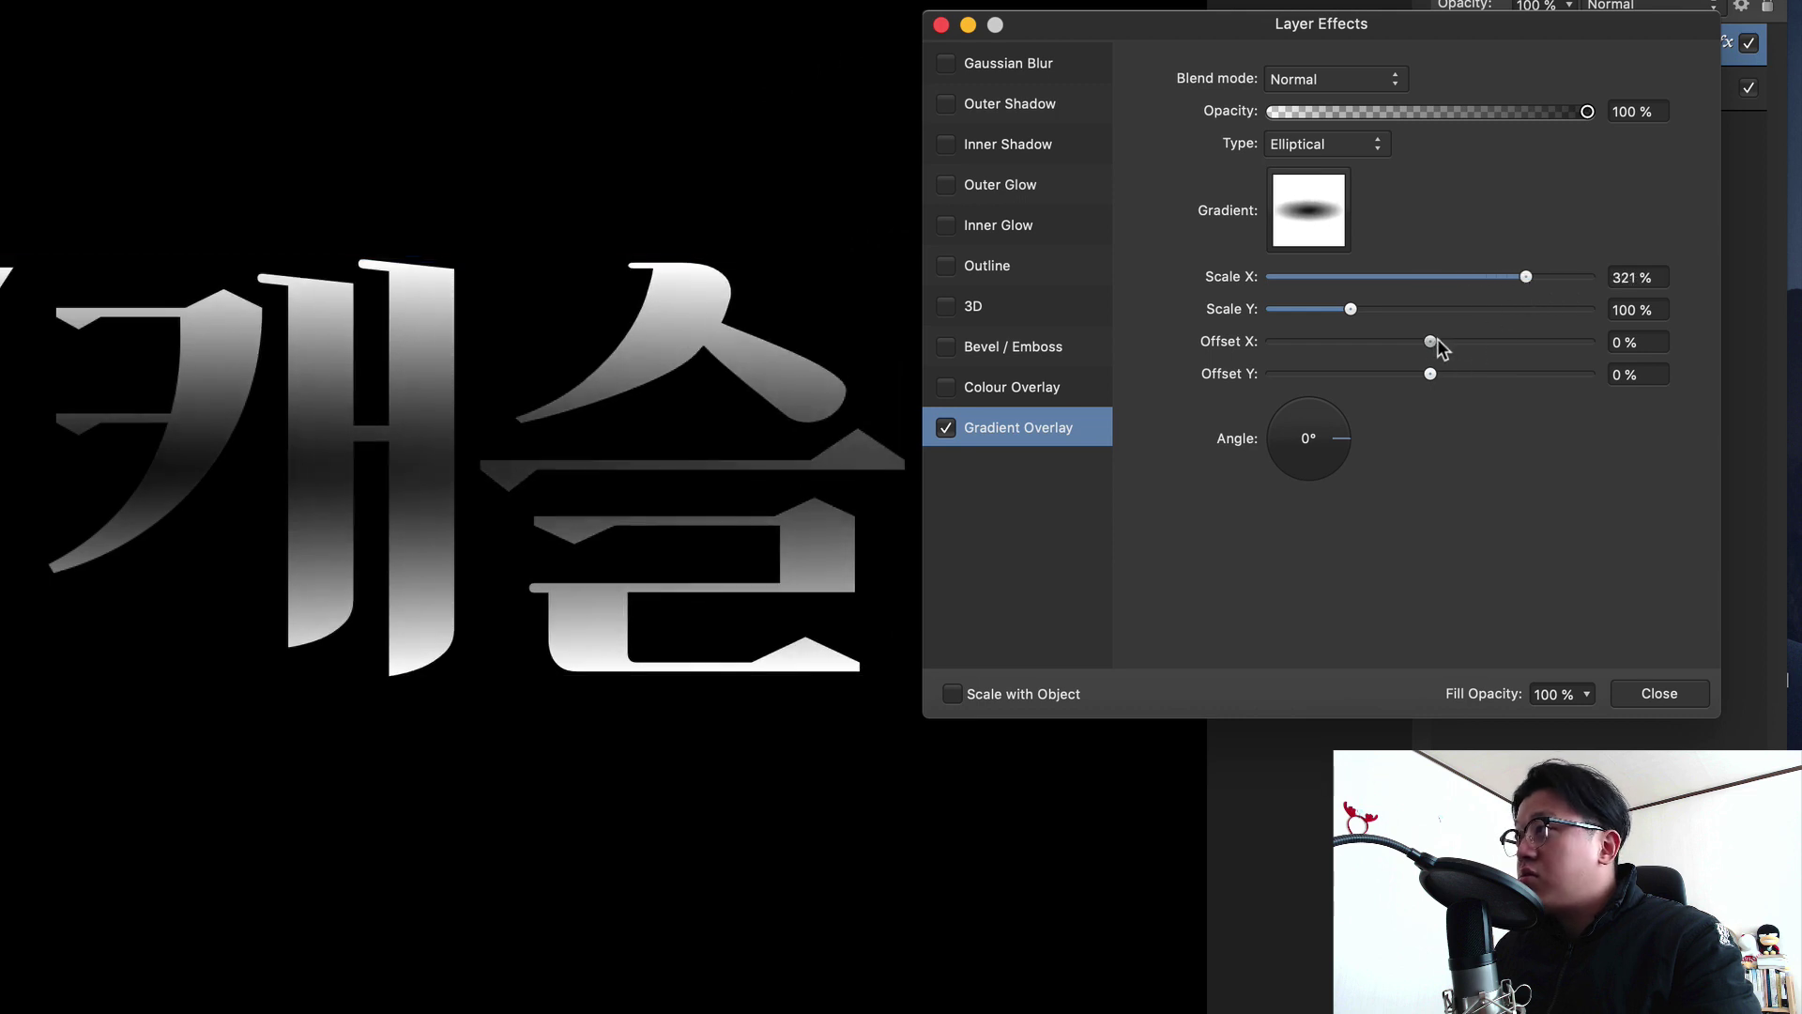
mouse_move(1437, 341)
left_mouse_down()
mouse_move(1540, 343)
mouse_move(1361, 343)
mouse_move(1403, 349)
left_mouse_up()
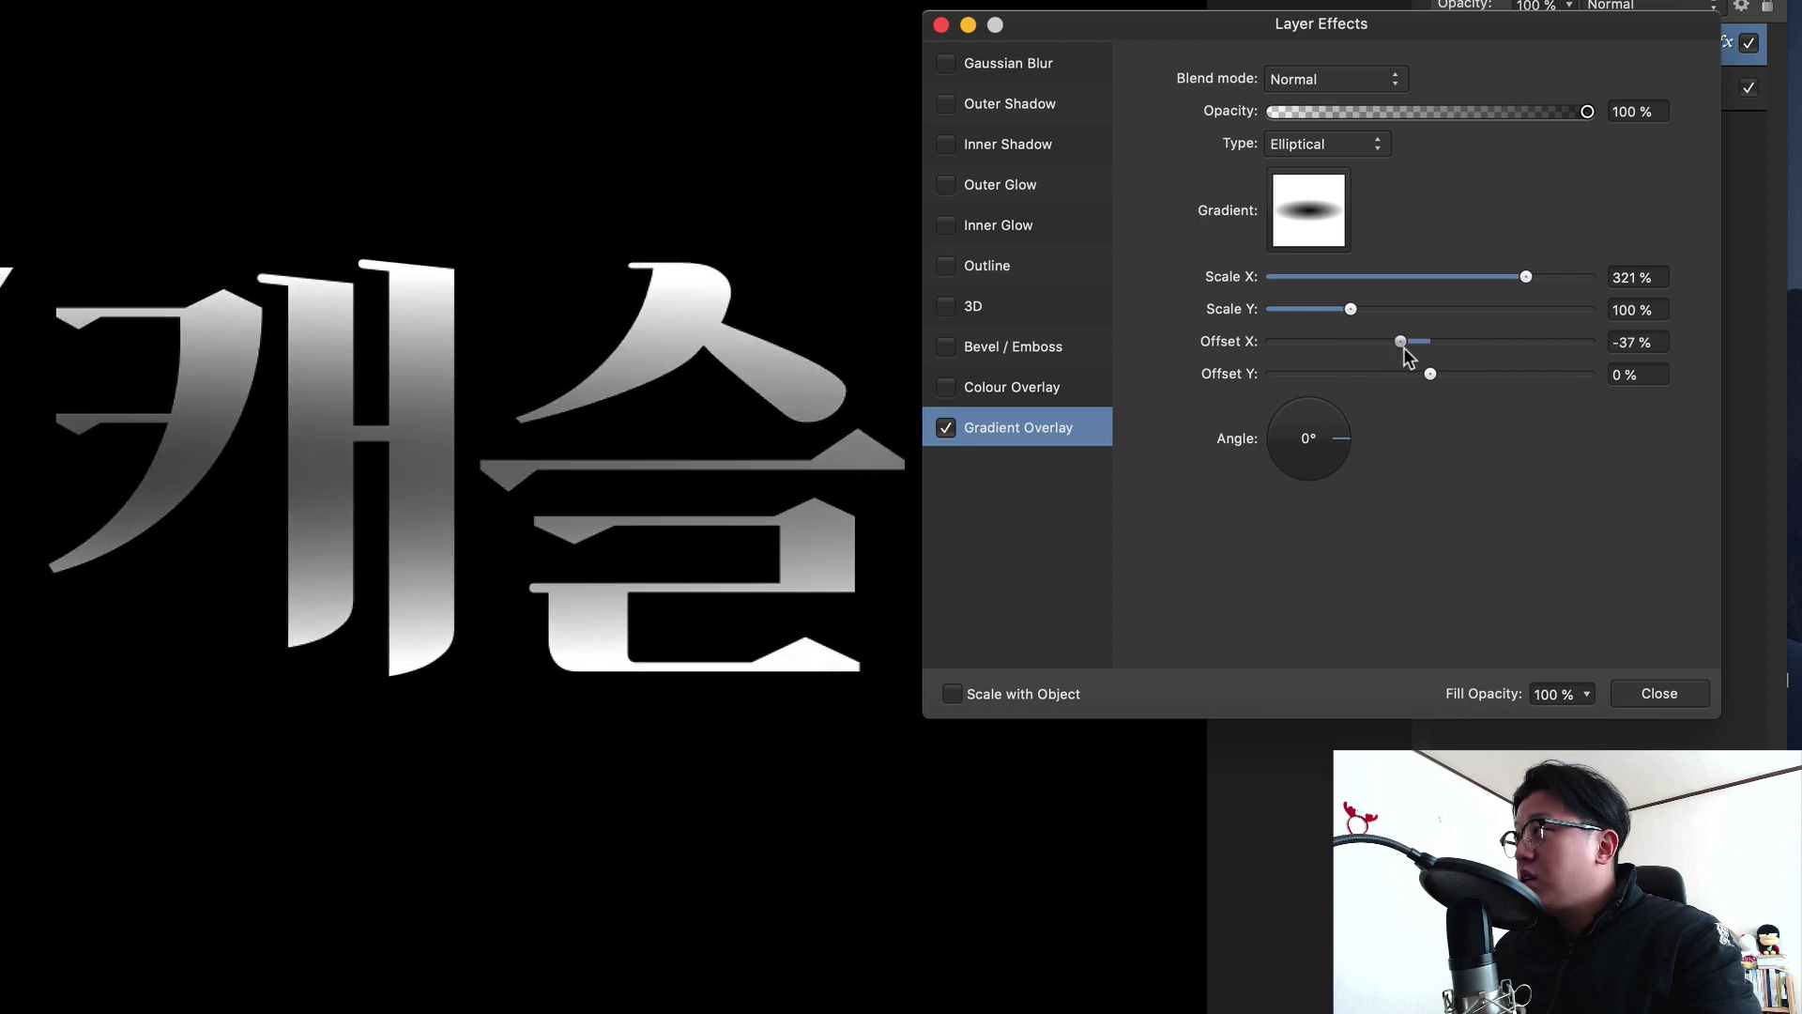
double_click(1626, 341)
key("BackSpace")
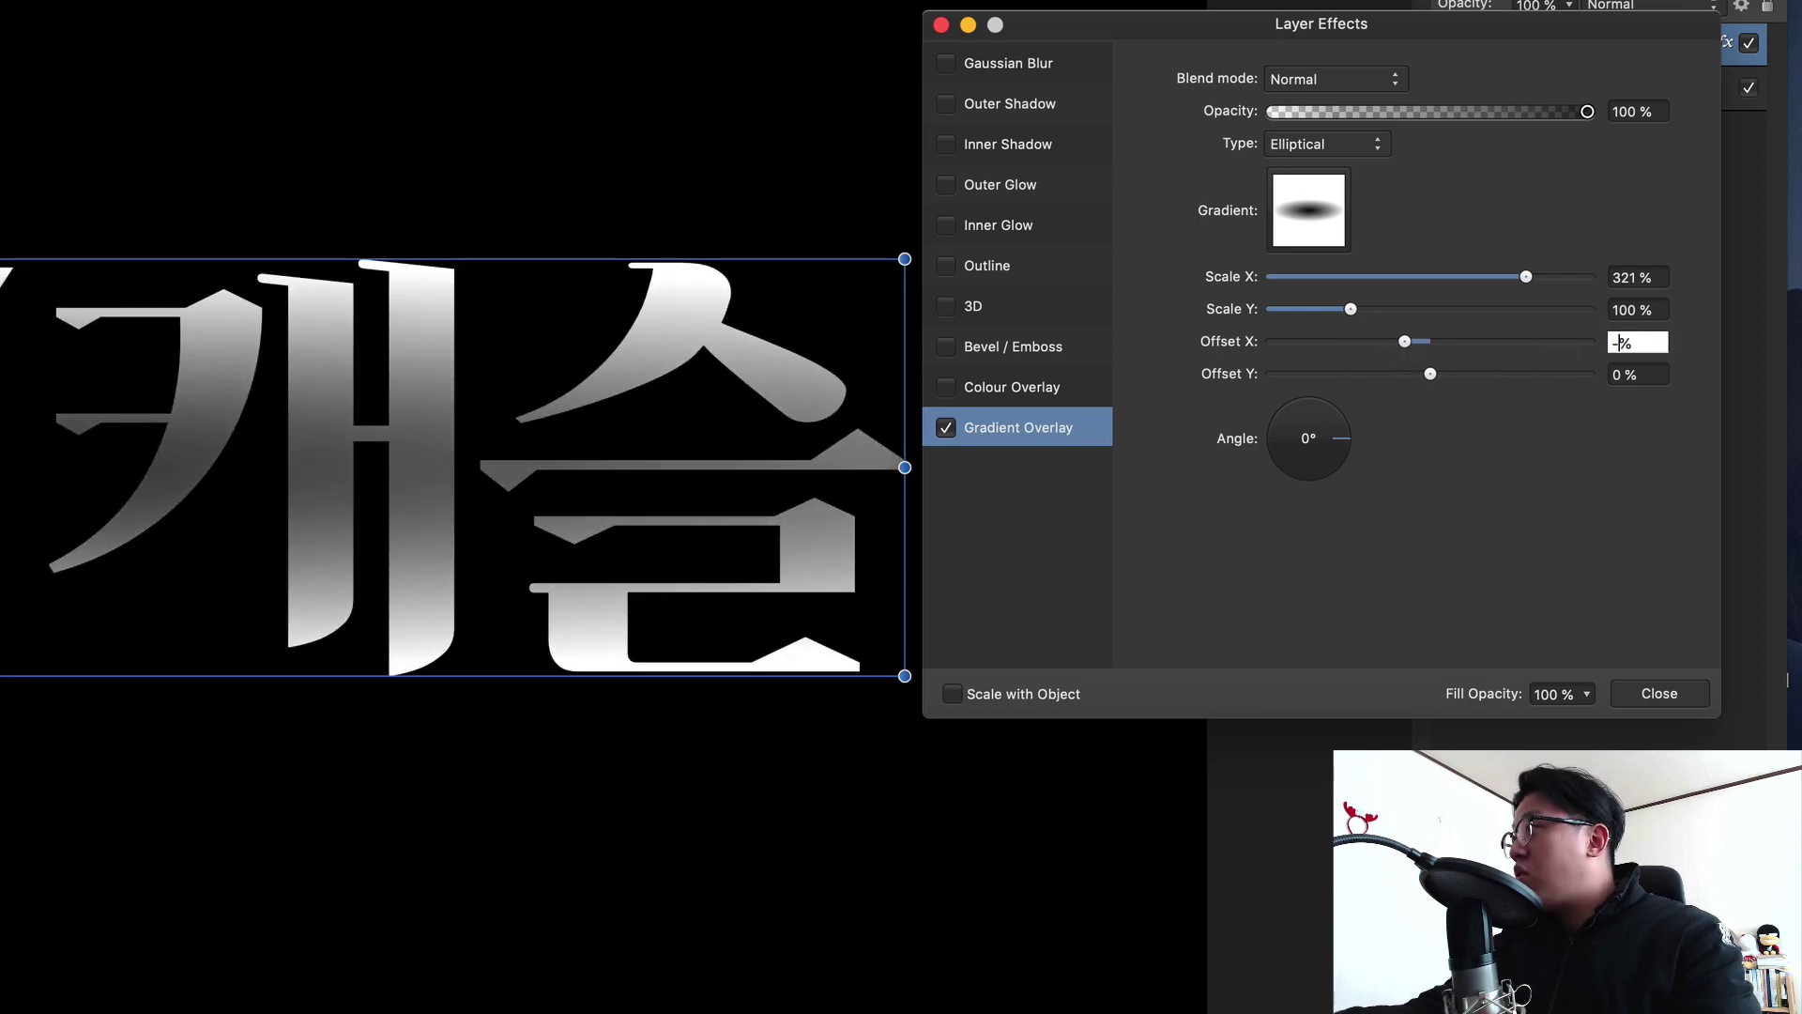
type("0")
key("Return")
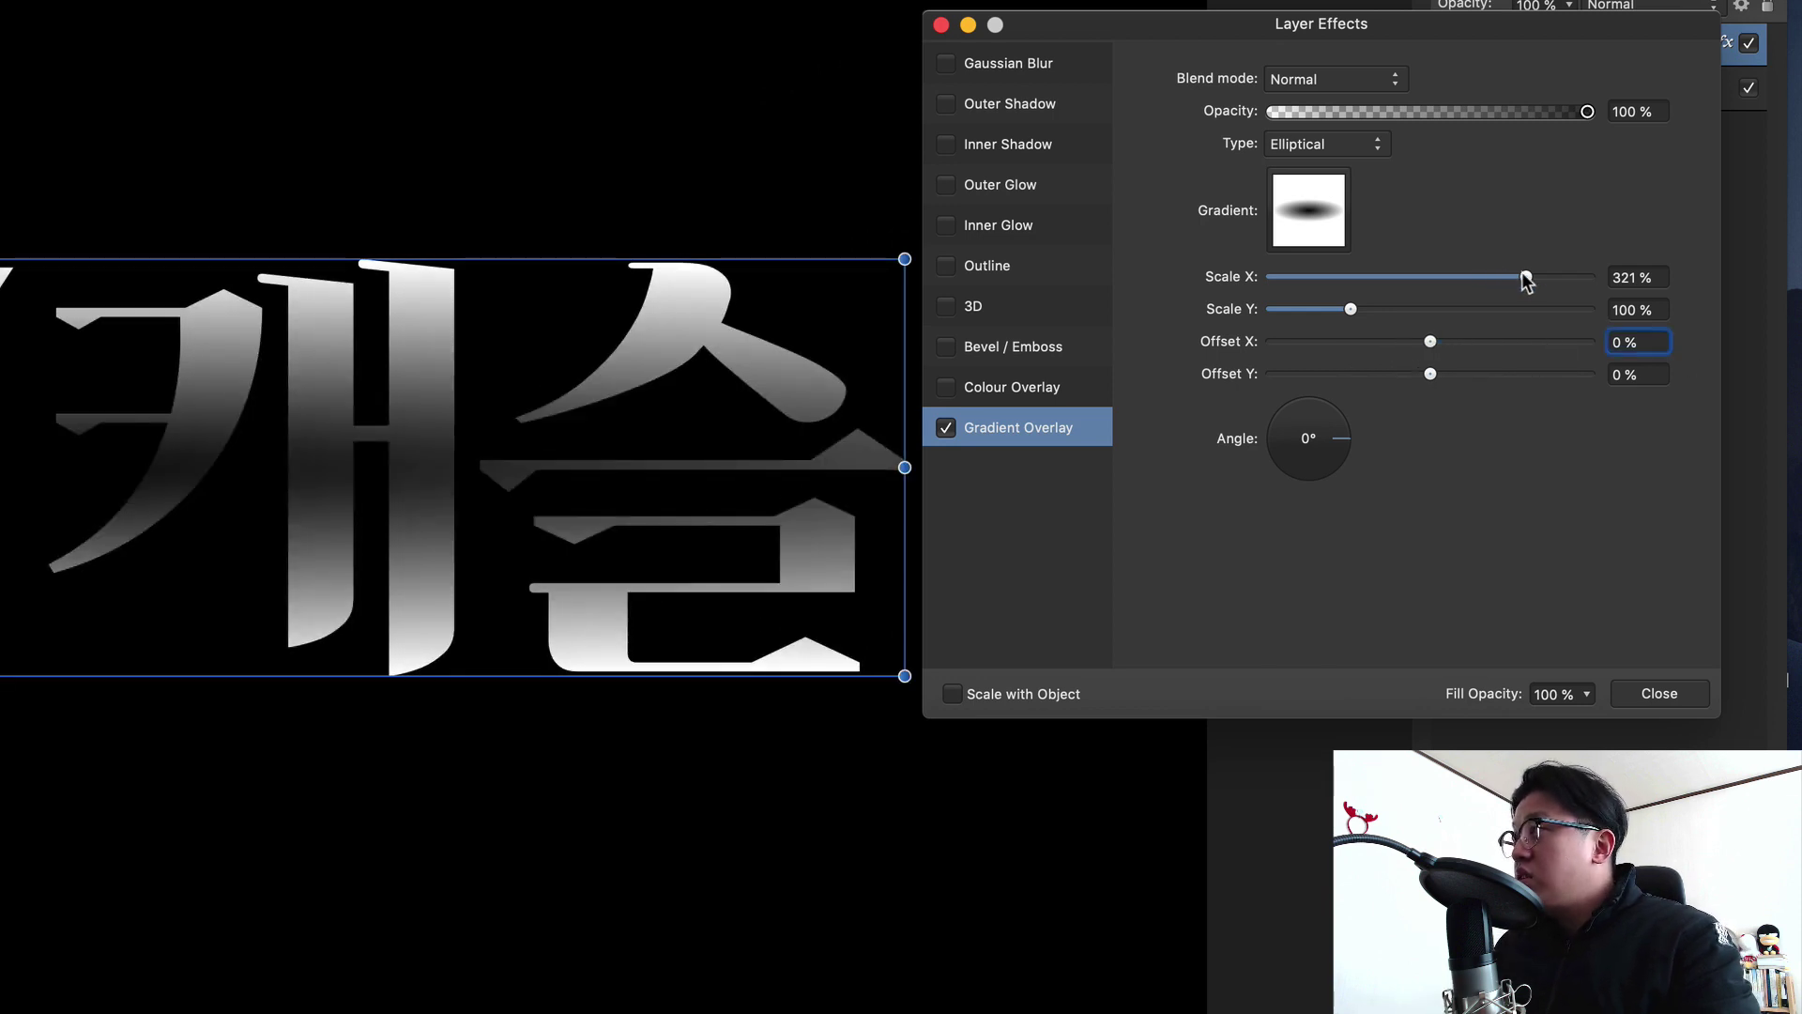
mouse_move(1524, 276)
left_mouse_down()
mouse_move(1291, 277)
mouse_move(1382, 273)
mouse_move(1366, 304)
mouse_move(1440, 309)
mouse_move(1394, 276)
mouse_move(1448, 275)
left_mouse_up()
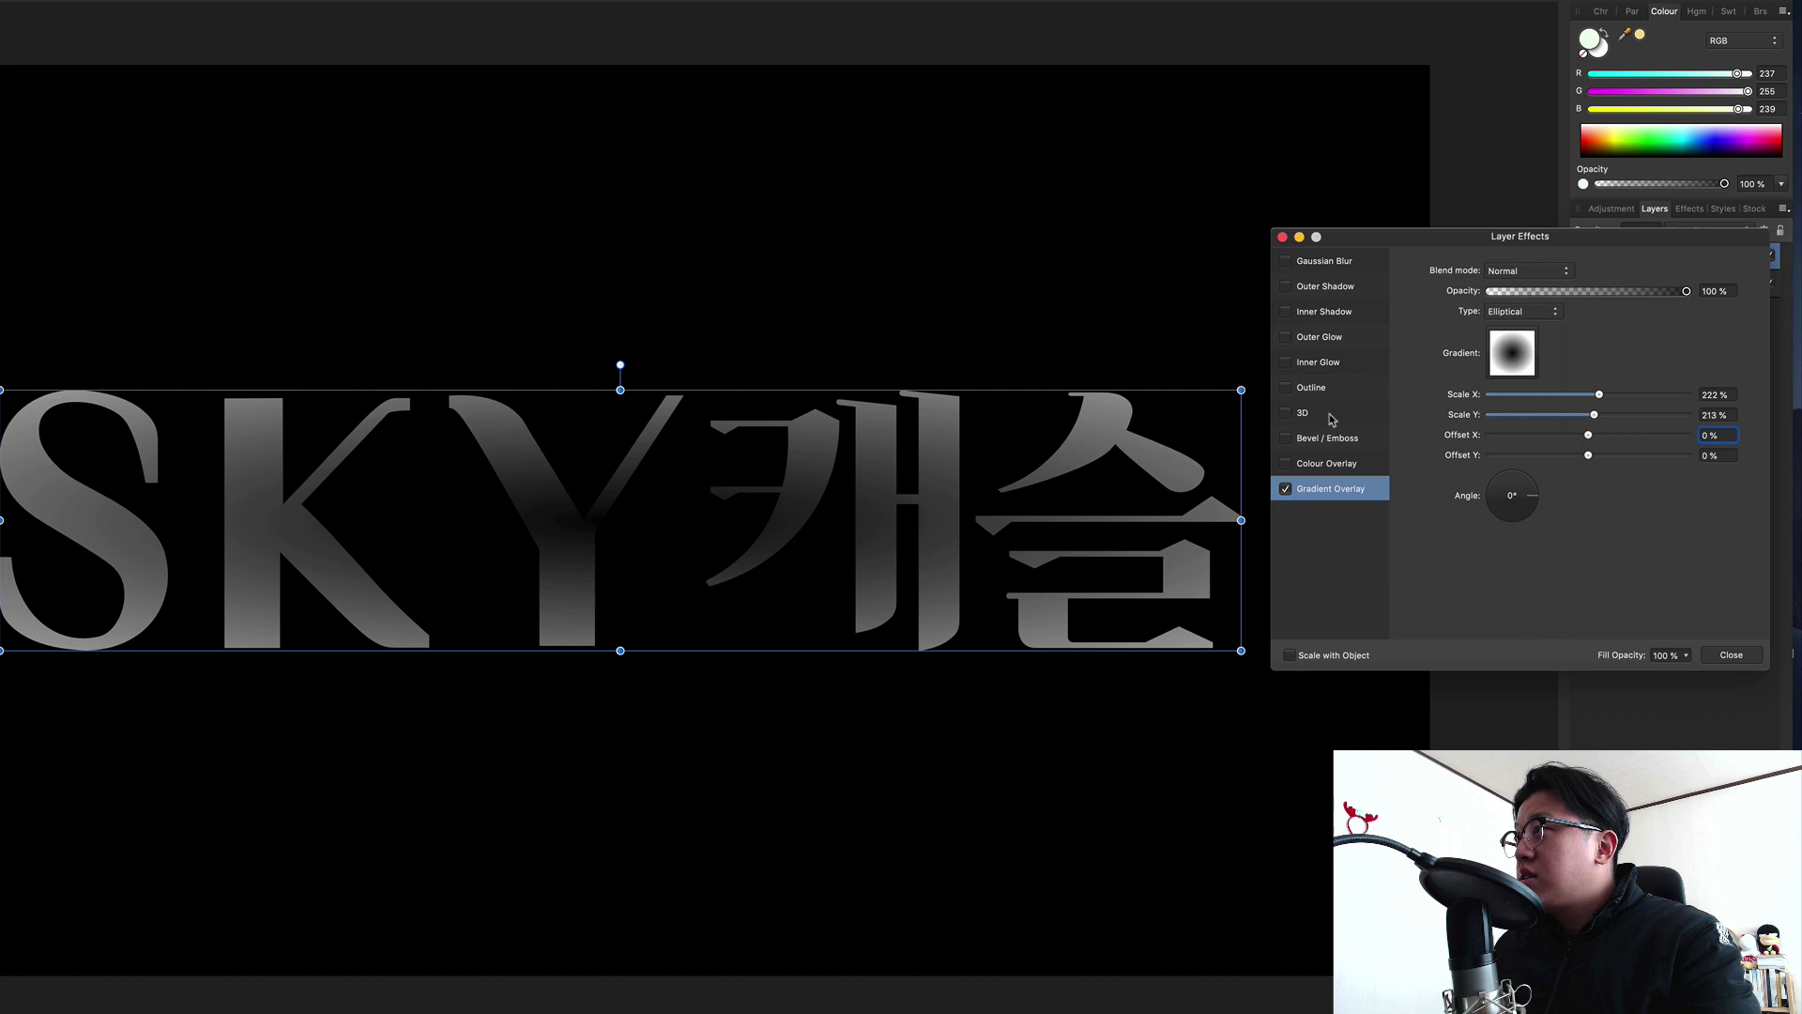
Step: Turn on the title's 3D effect with a rounded 13.6 px bevel radius
left_click(1323, 415)
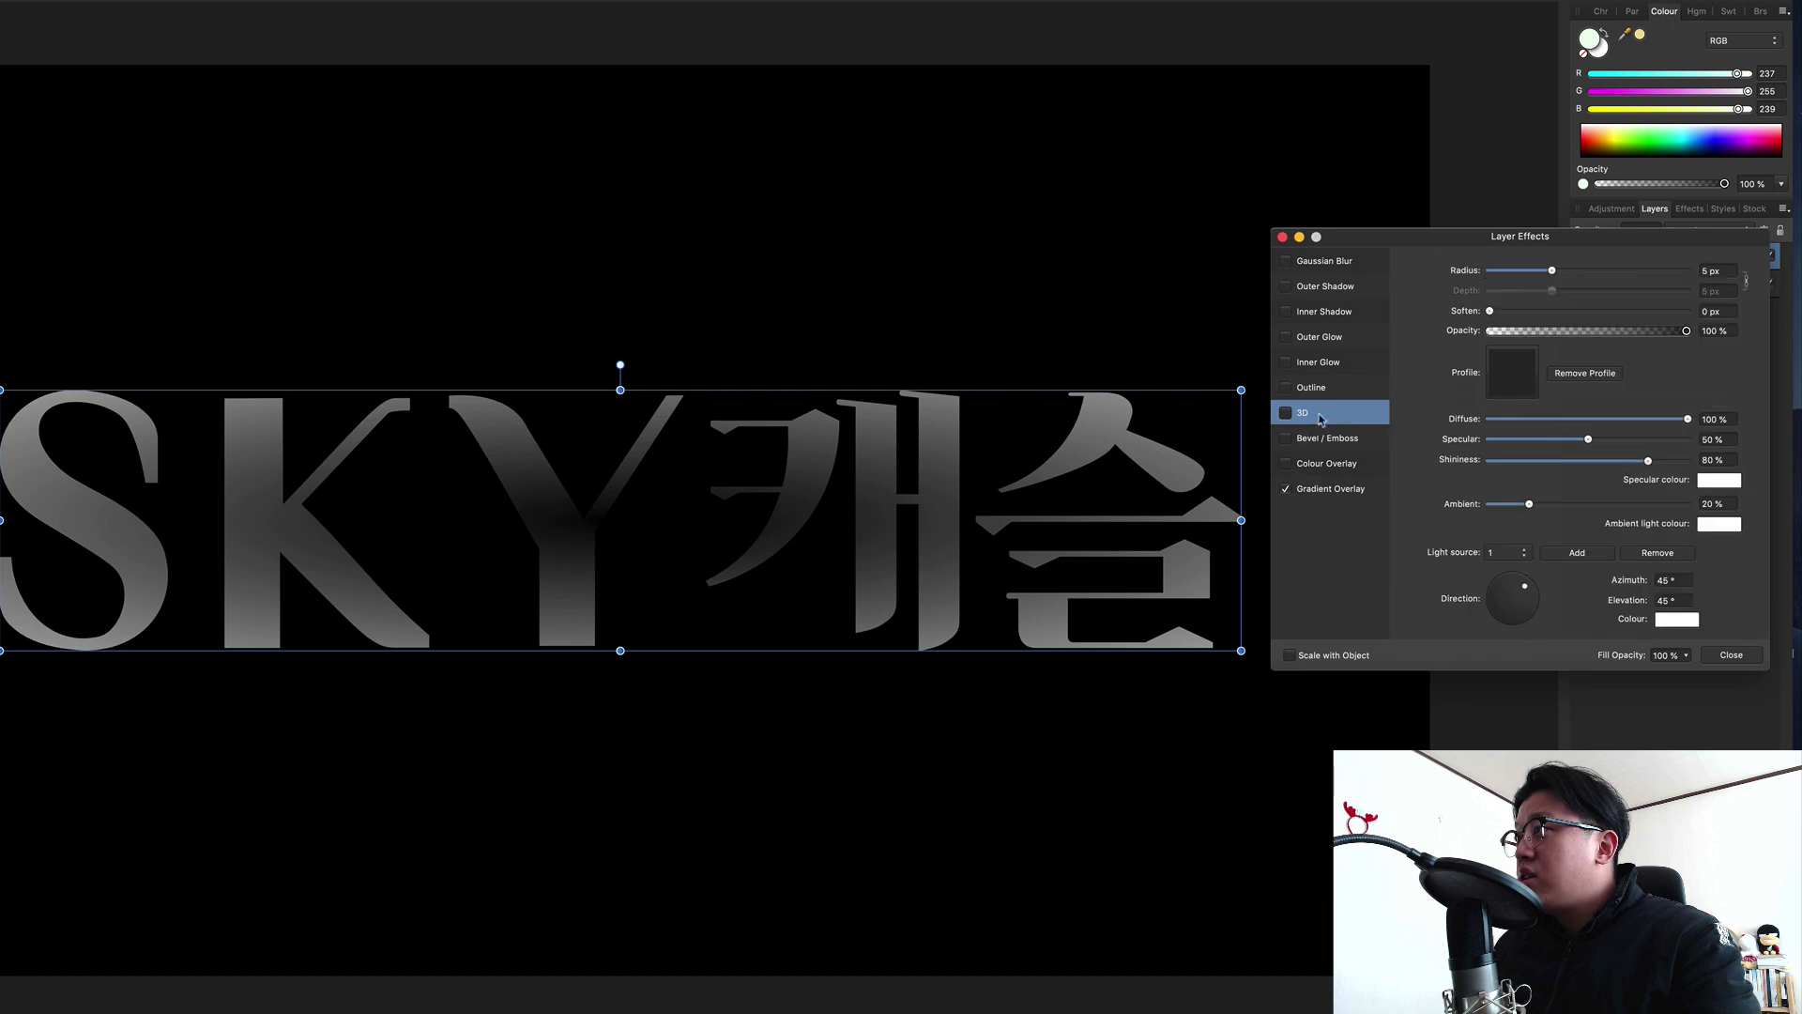
left_click(1286, 414)
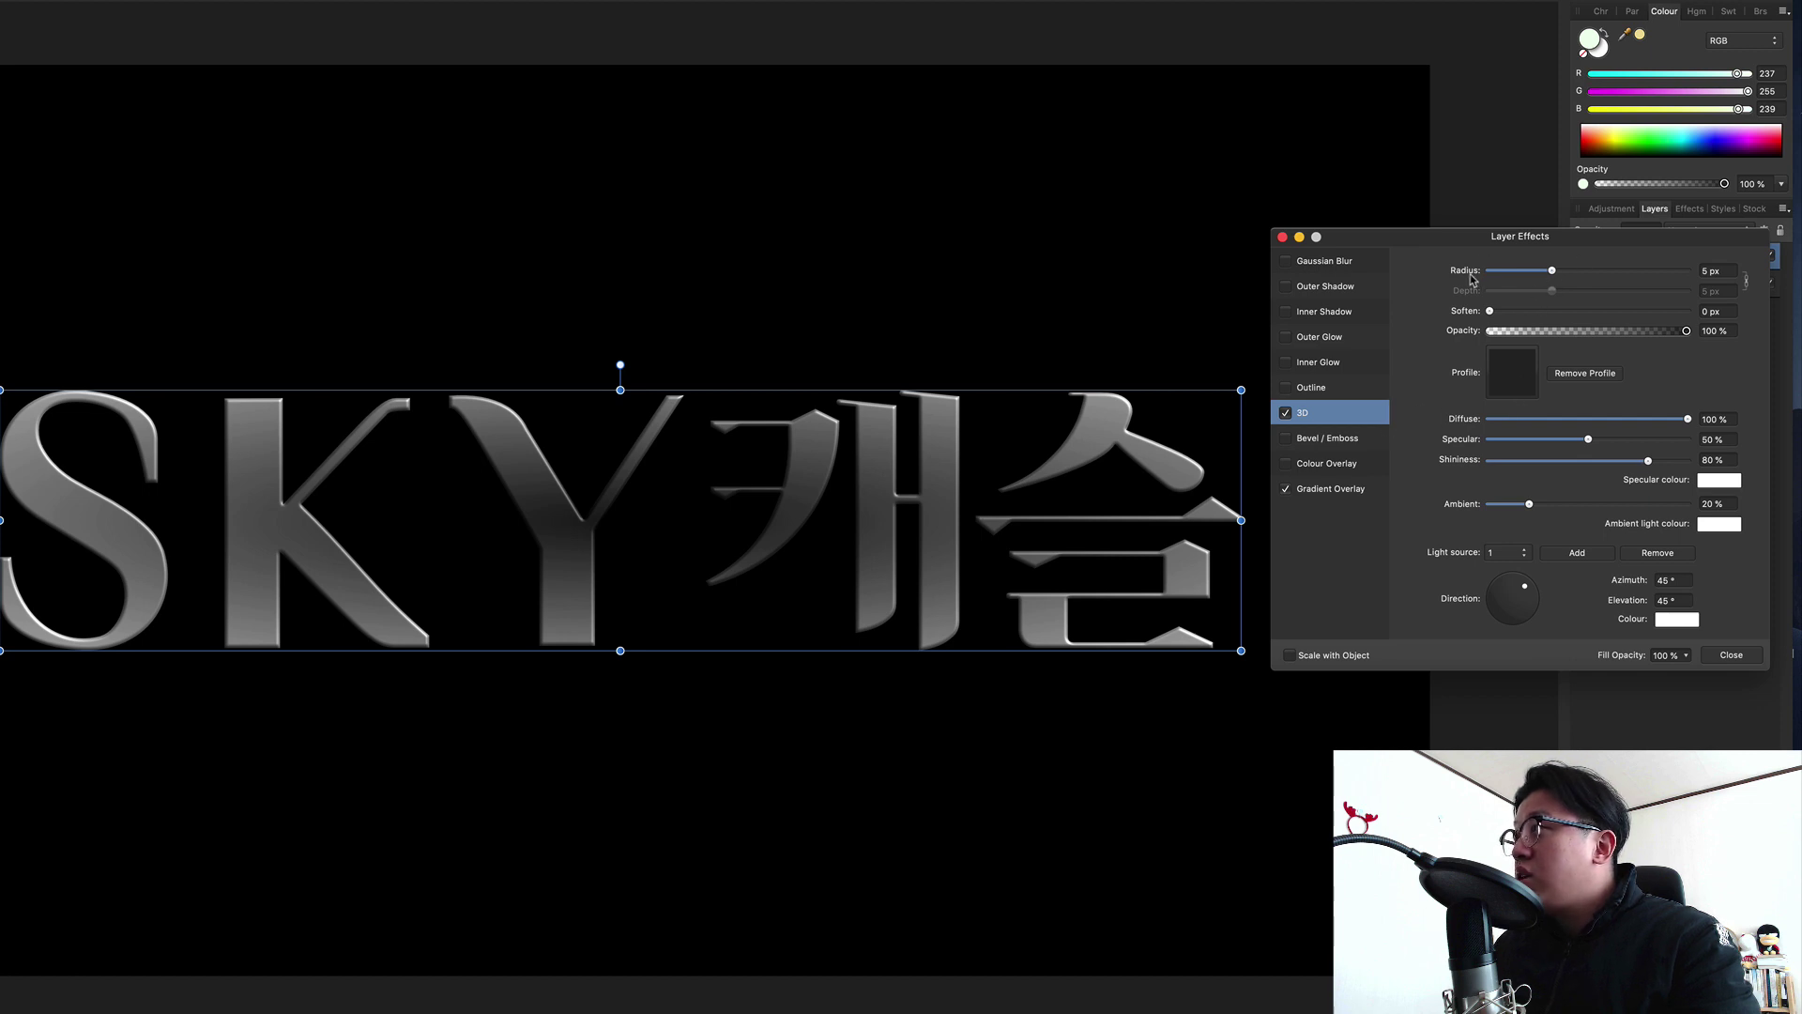
mouse_move(1550, 271)
left_mouse_down()
mouse_move(1640, 279)
mouse_move(1568, 279)
mouse_move(1585, 278)
left_mouse_up()
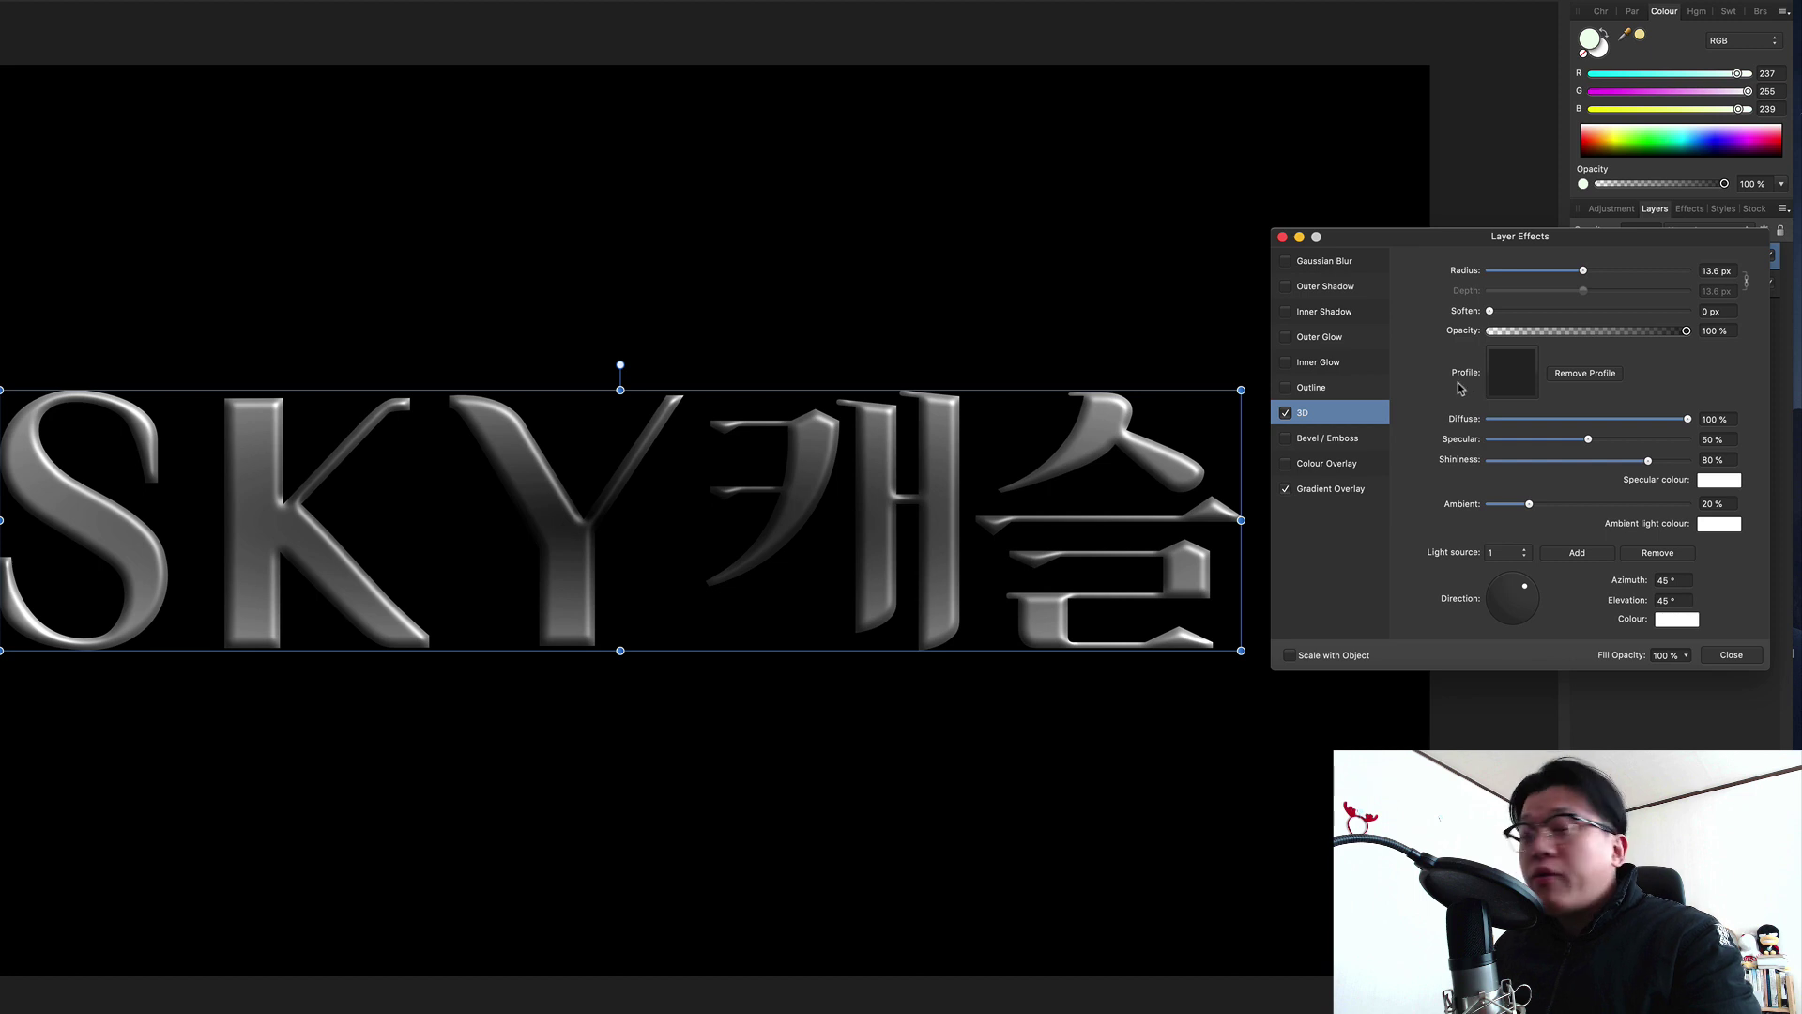
left_click(1514, 386)
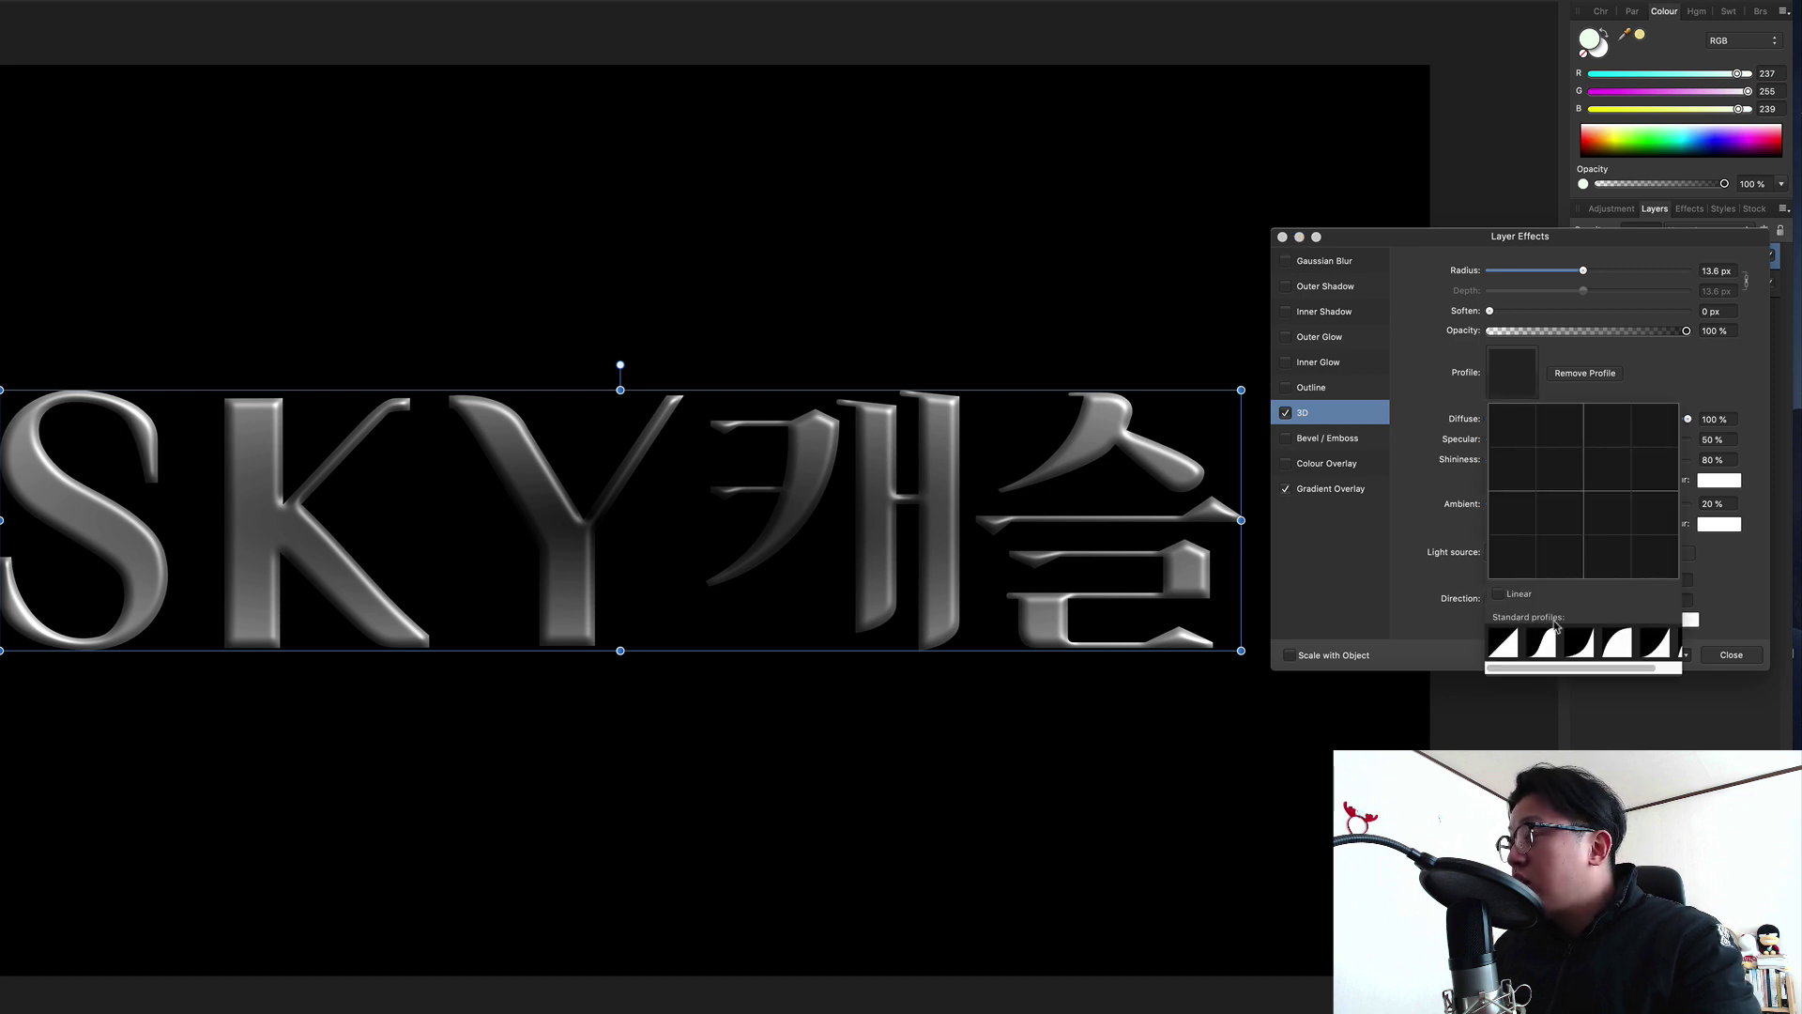
Step: Apply a linear bevel profile and aim the 3D light at 163.1° azimuth, 42.6° elevation
left_click(1503, 648)
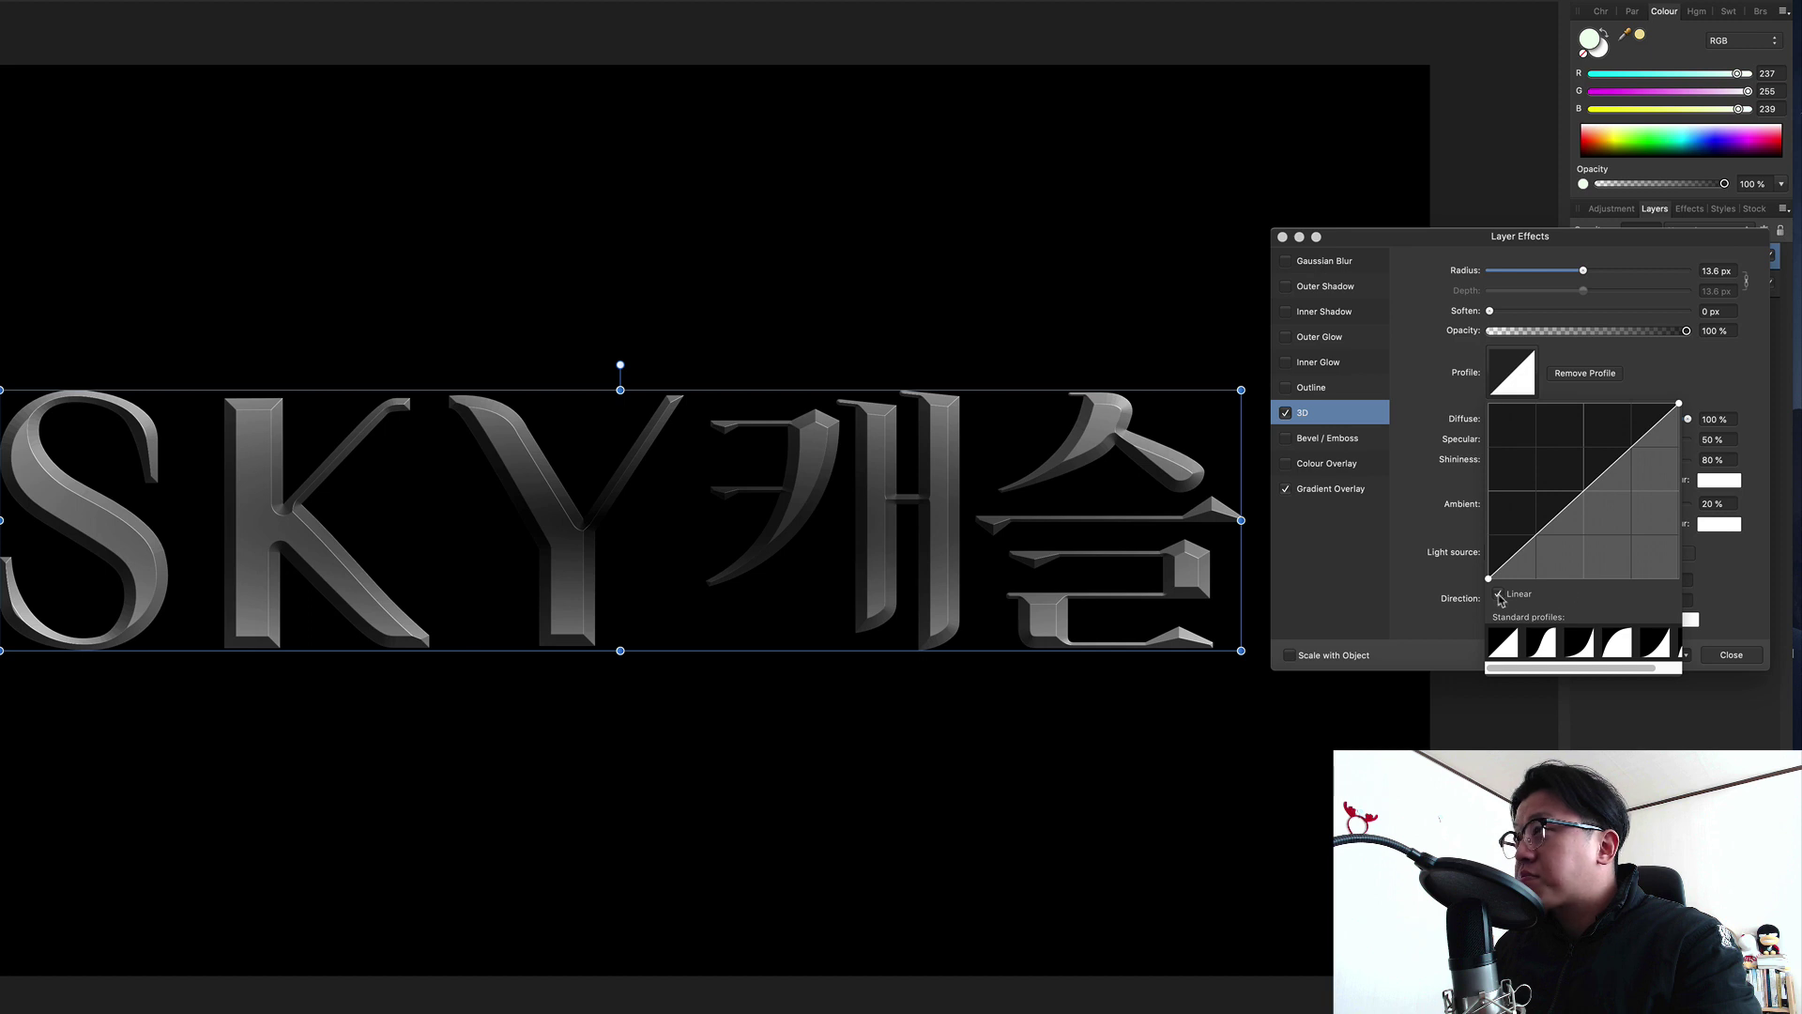
left_click(1720, 594)
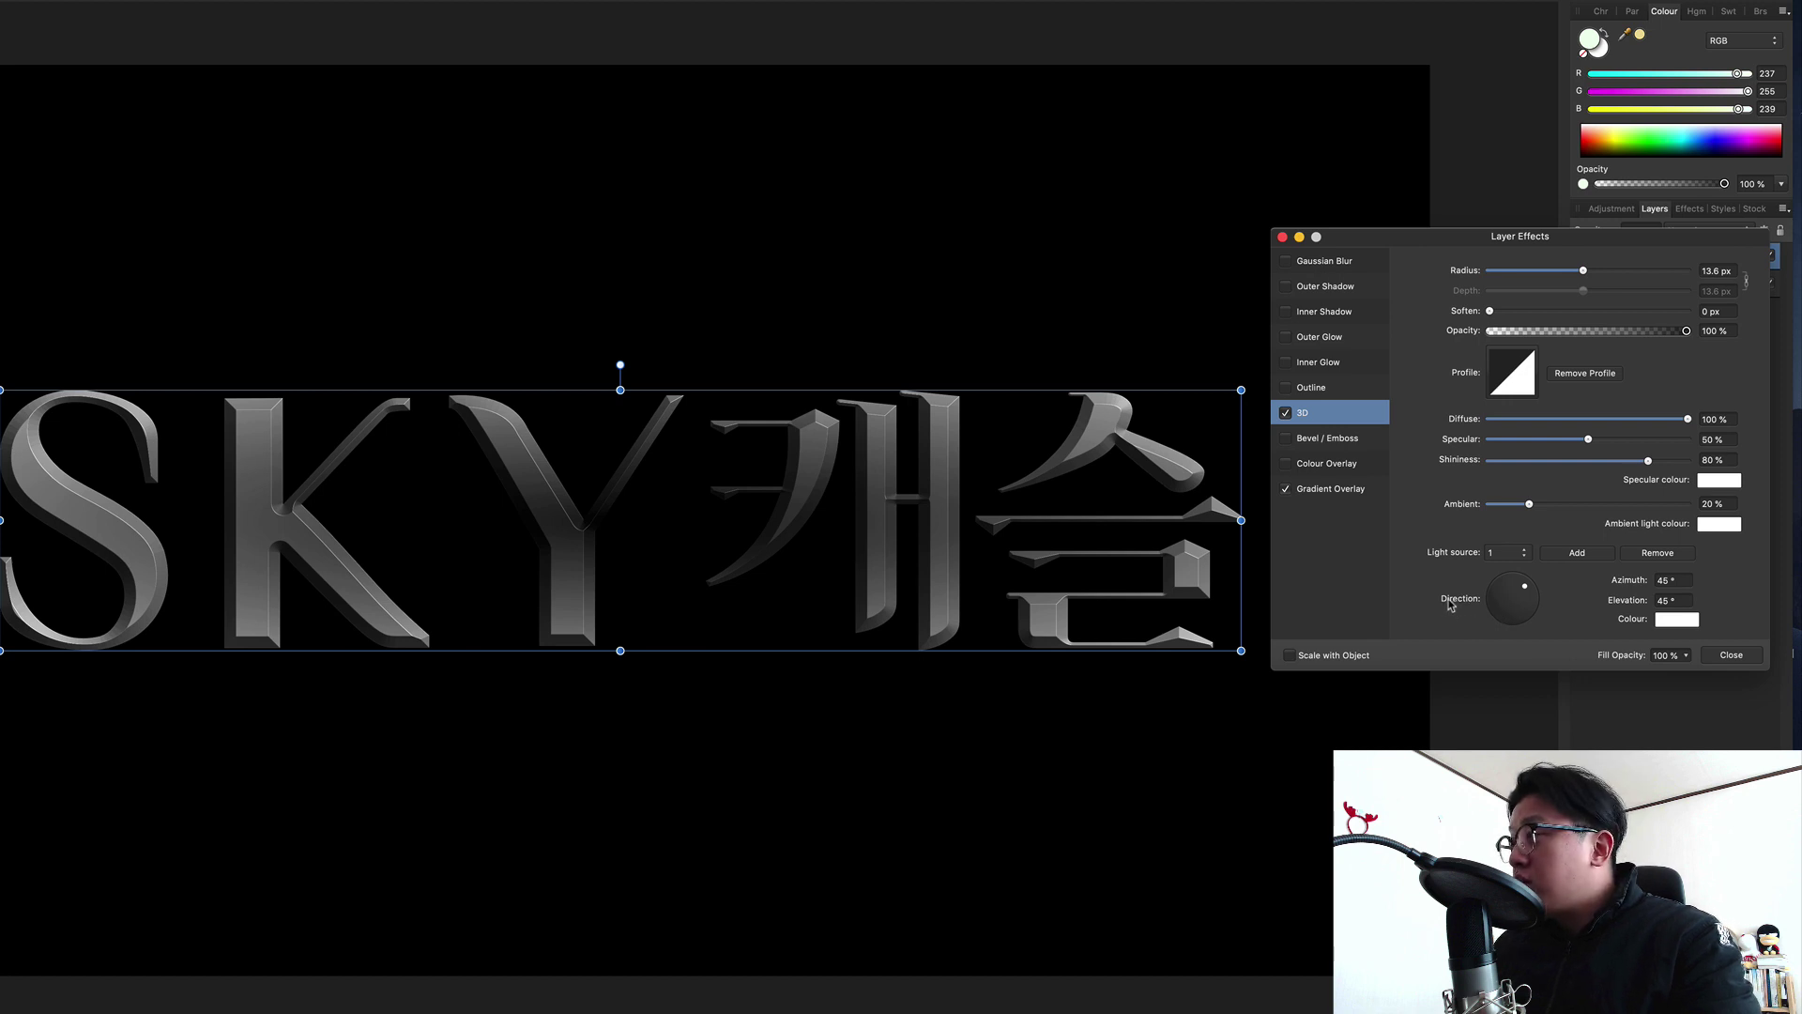
left_click_drag(1524, 588, 1501, 592)
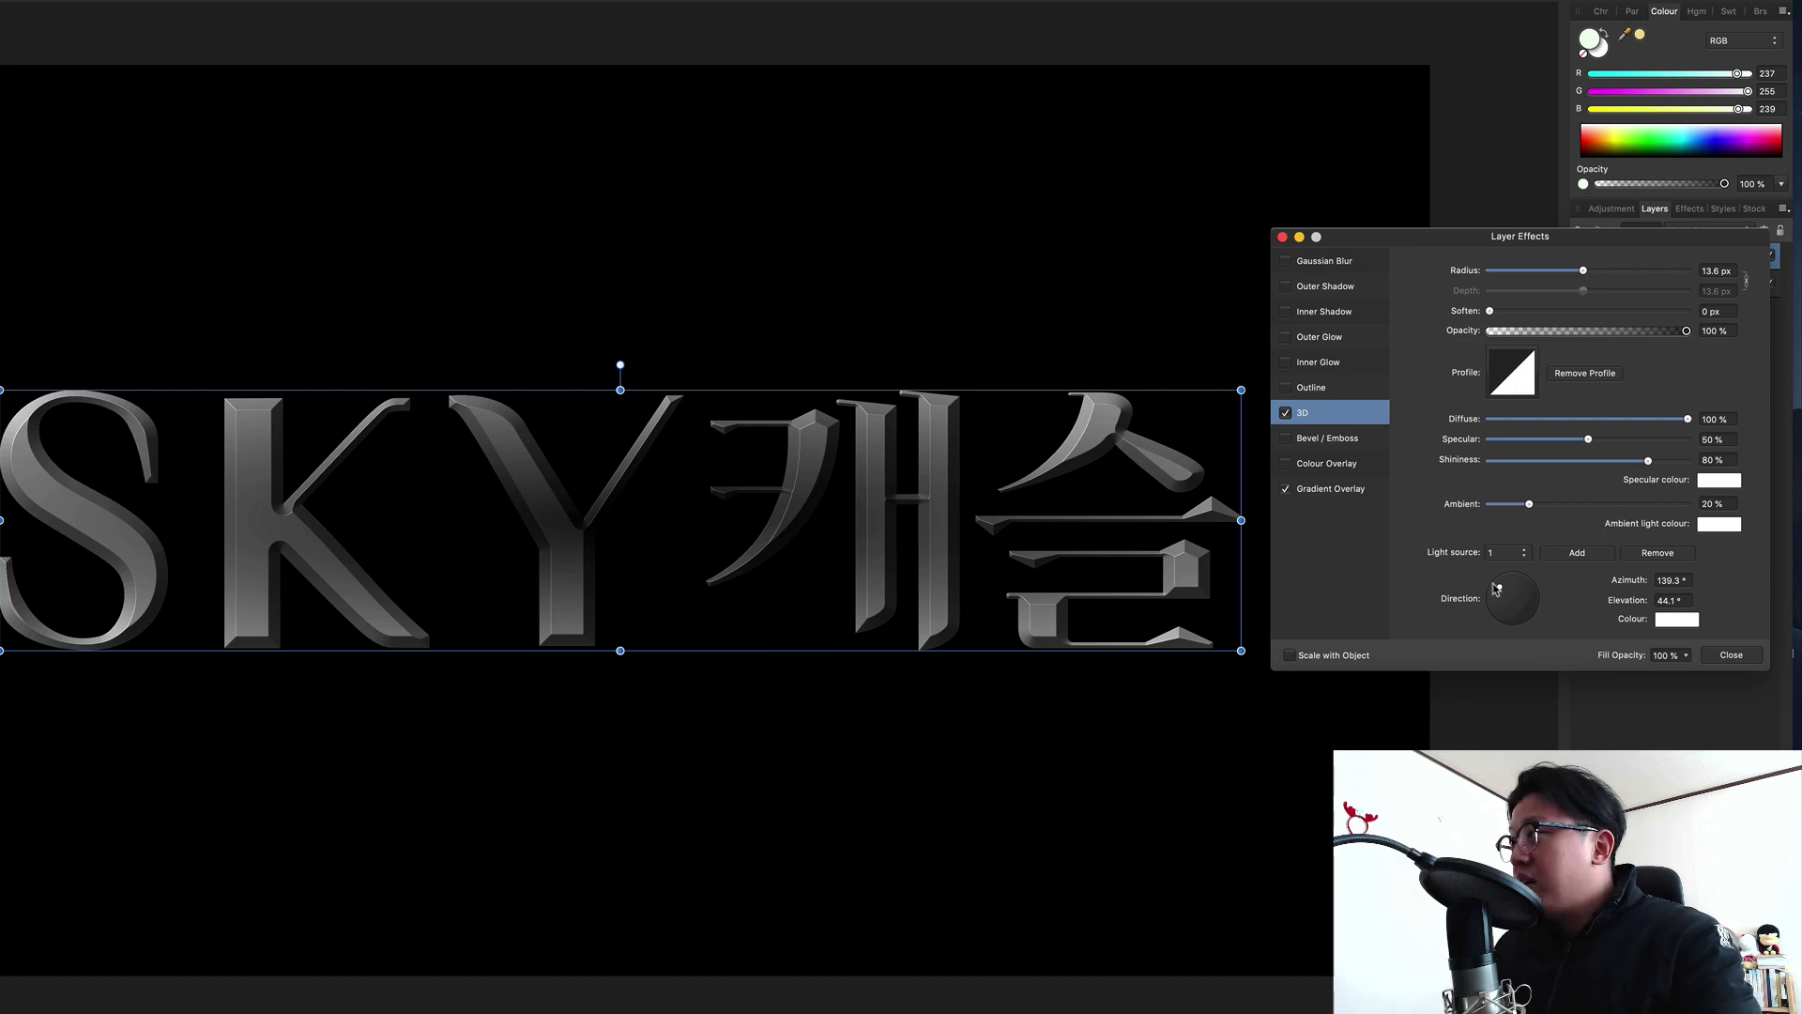
left_click_drag(1502, 592, 1497, 599)
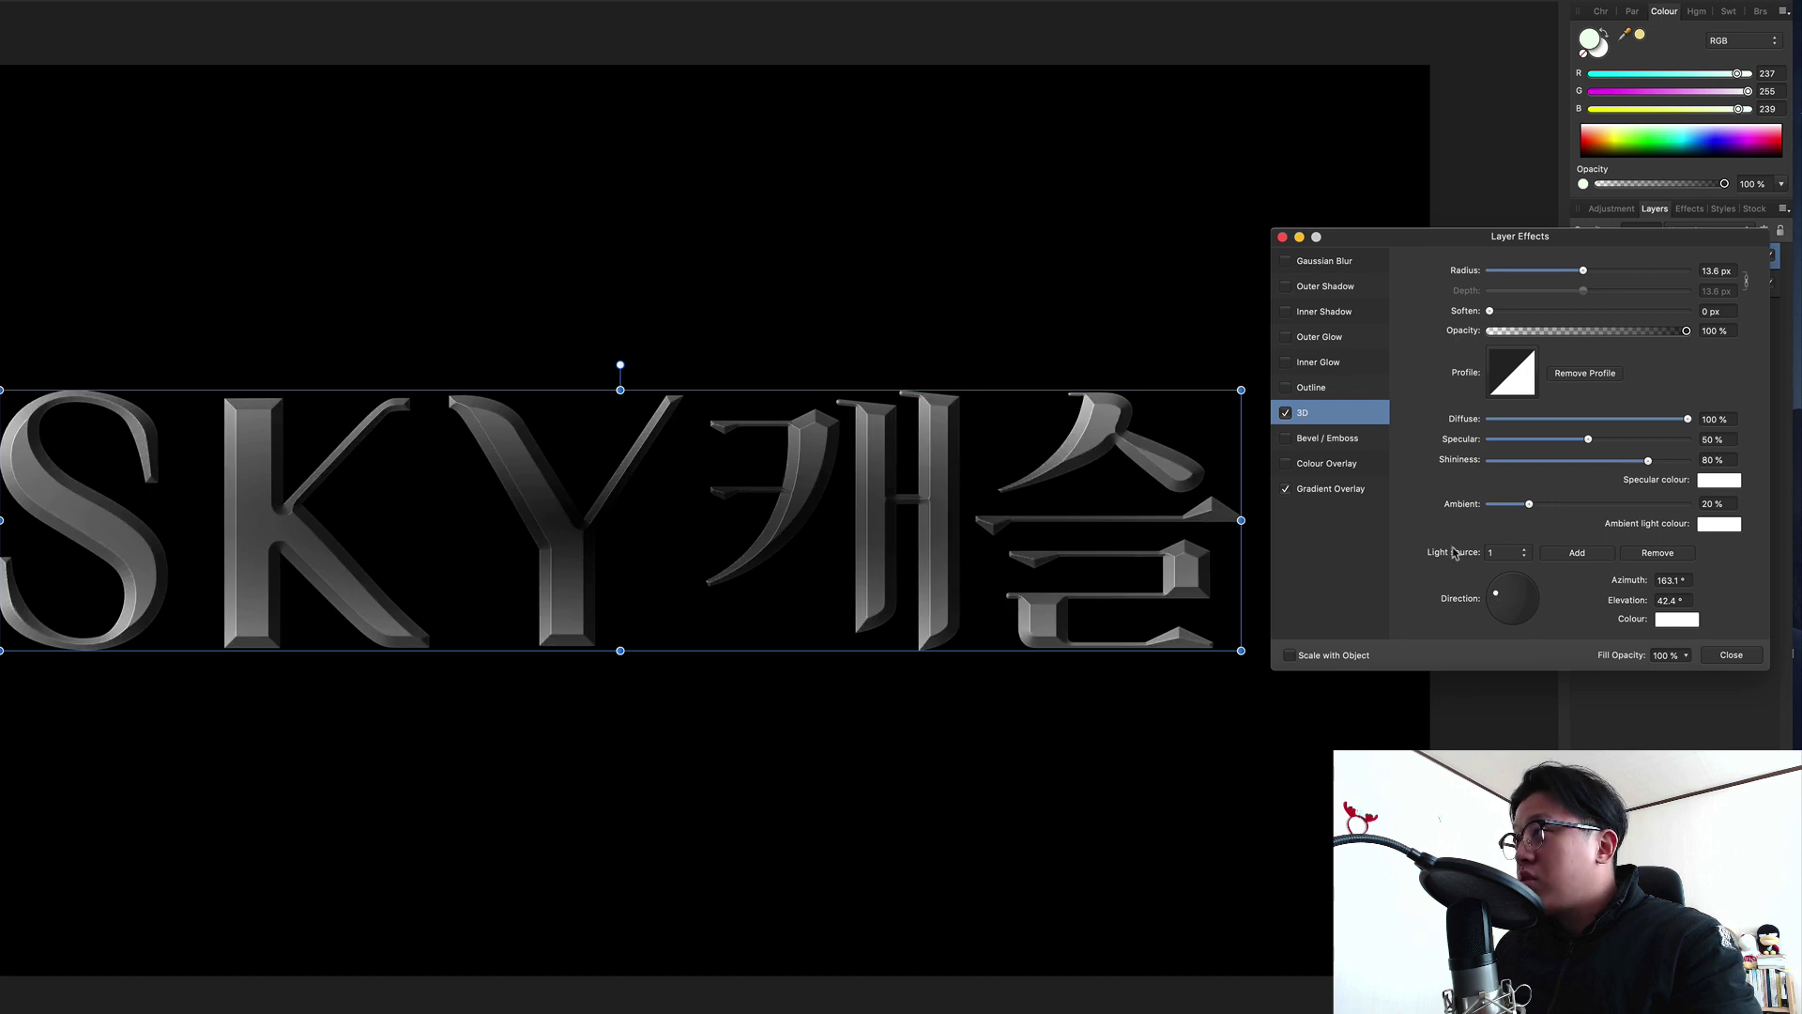
left_click(1341, 493)
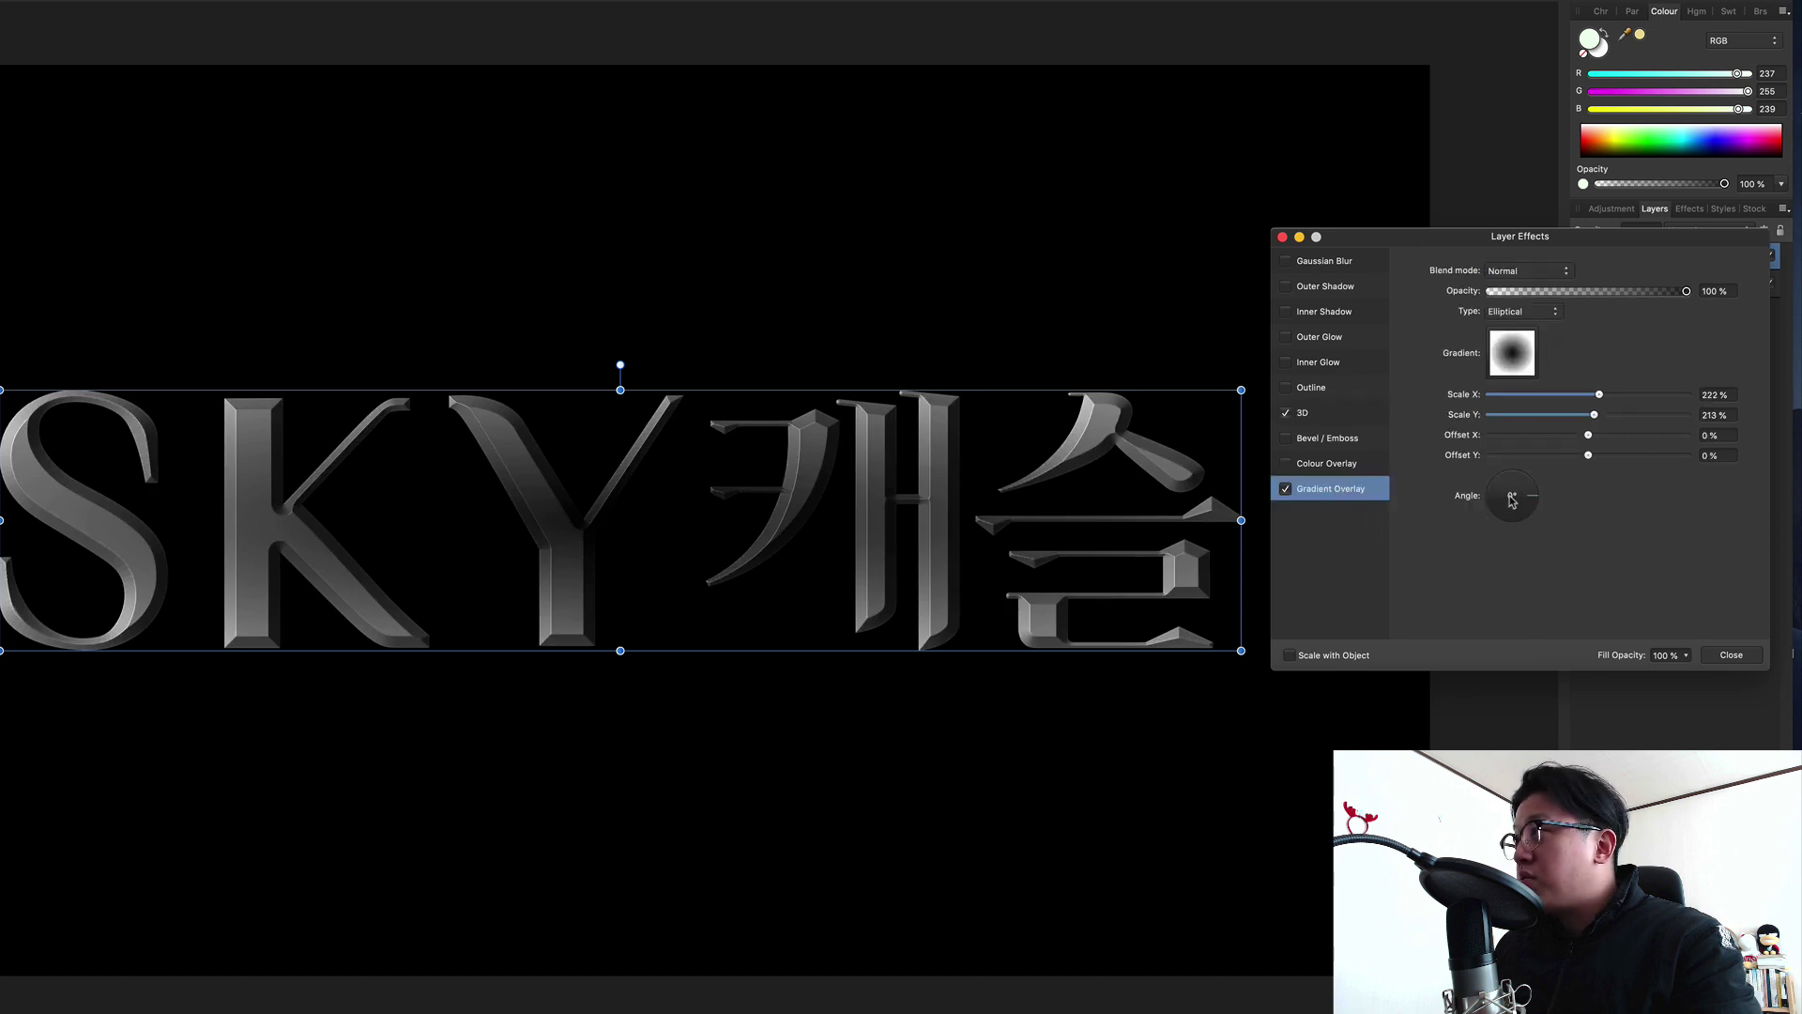
Step: Bring the 3D effect's lighting settings back into view in Layer Effects
left_click(1332, 413)
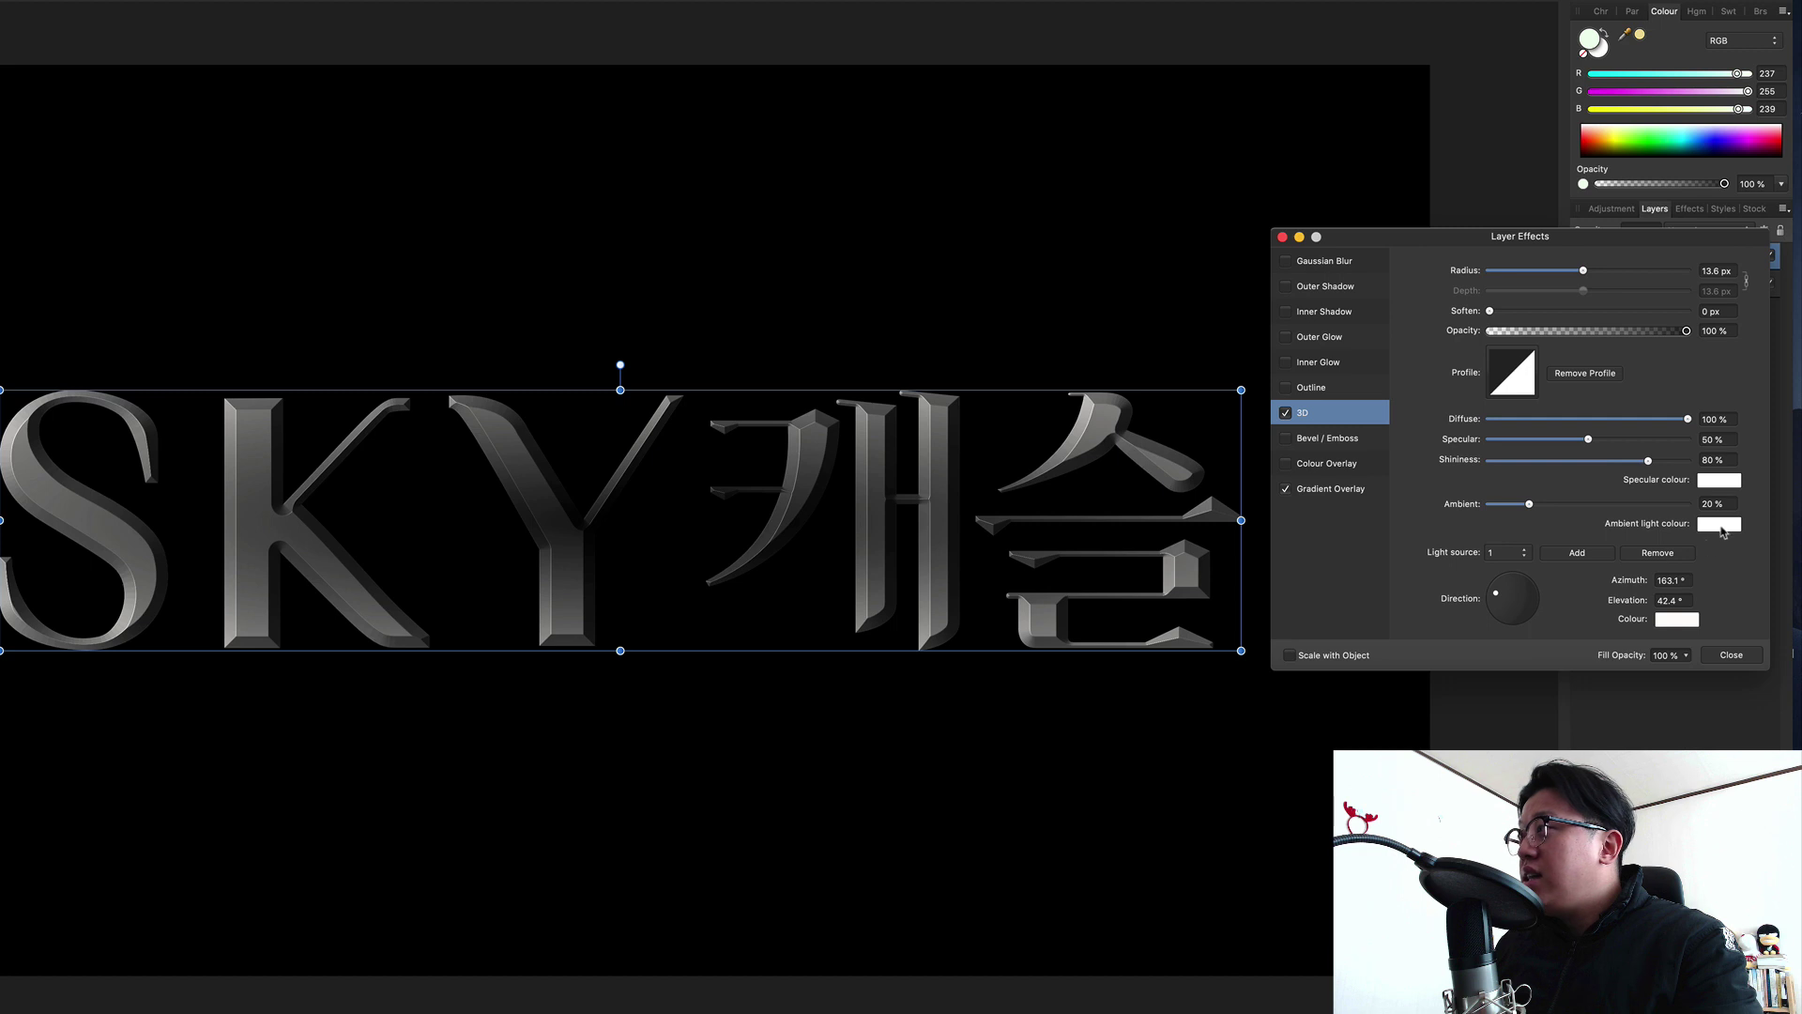
Step: Tint the 3D light colour a warm gold
left_click(1677, 622)
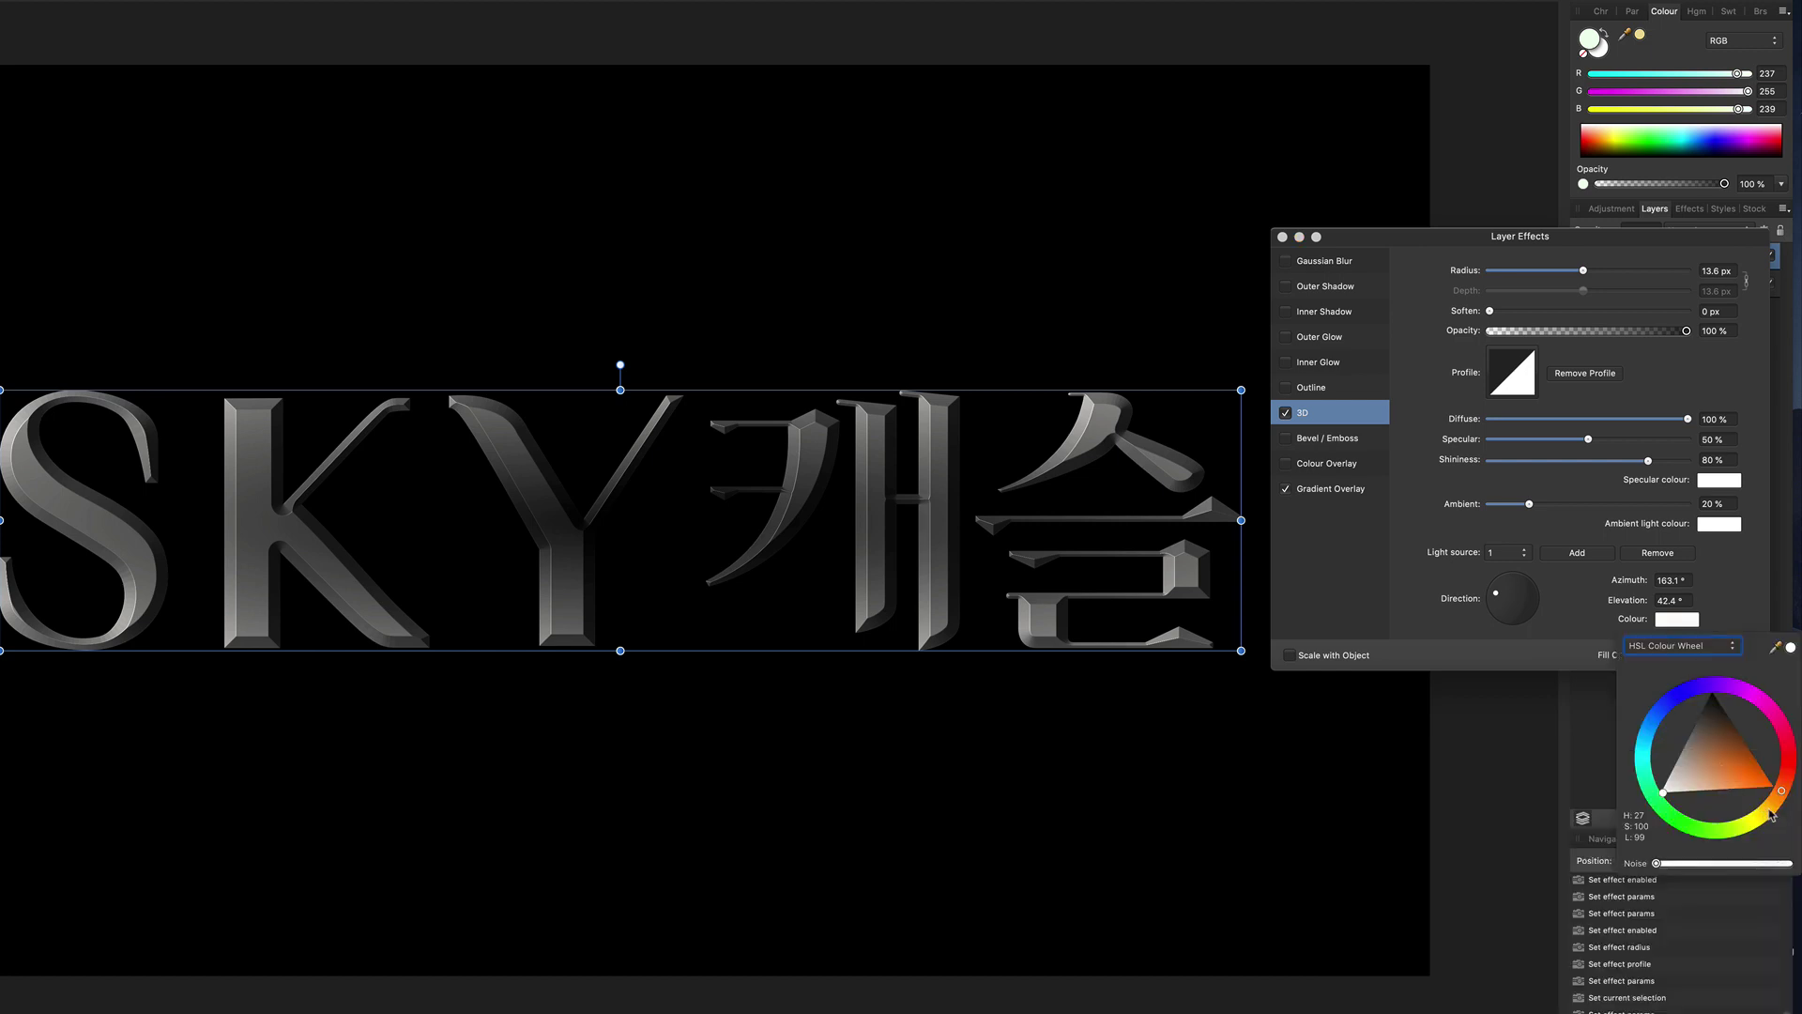
mouse_move(1772, 815)
left_mouse_down()
mouse_move(1705, 771)
mouse_move(1701, 787)
left_mouse_up()
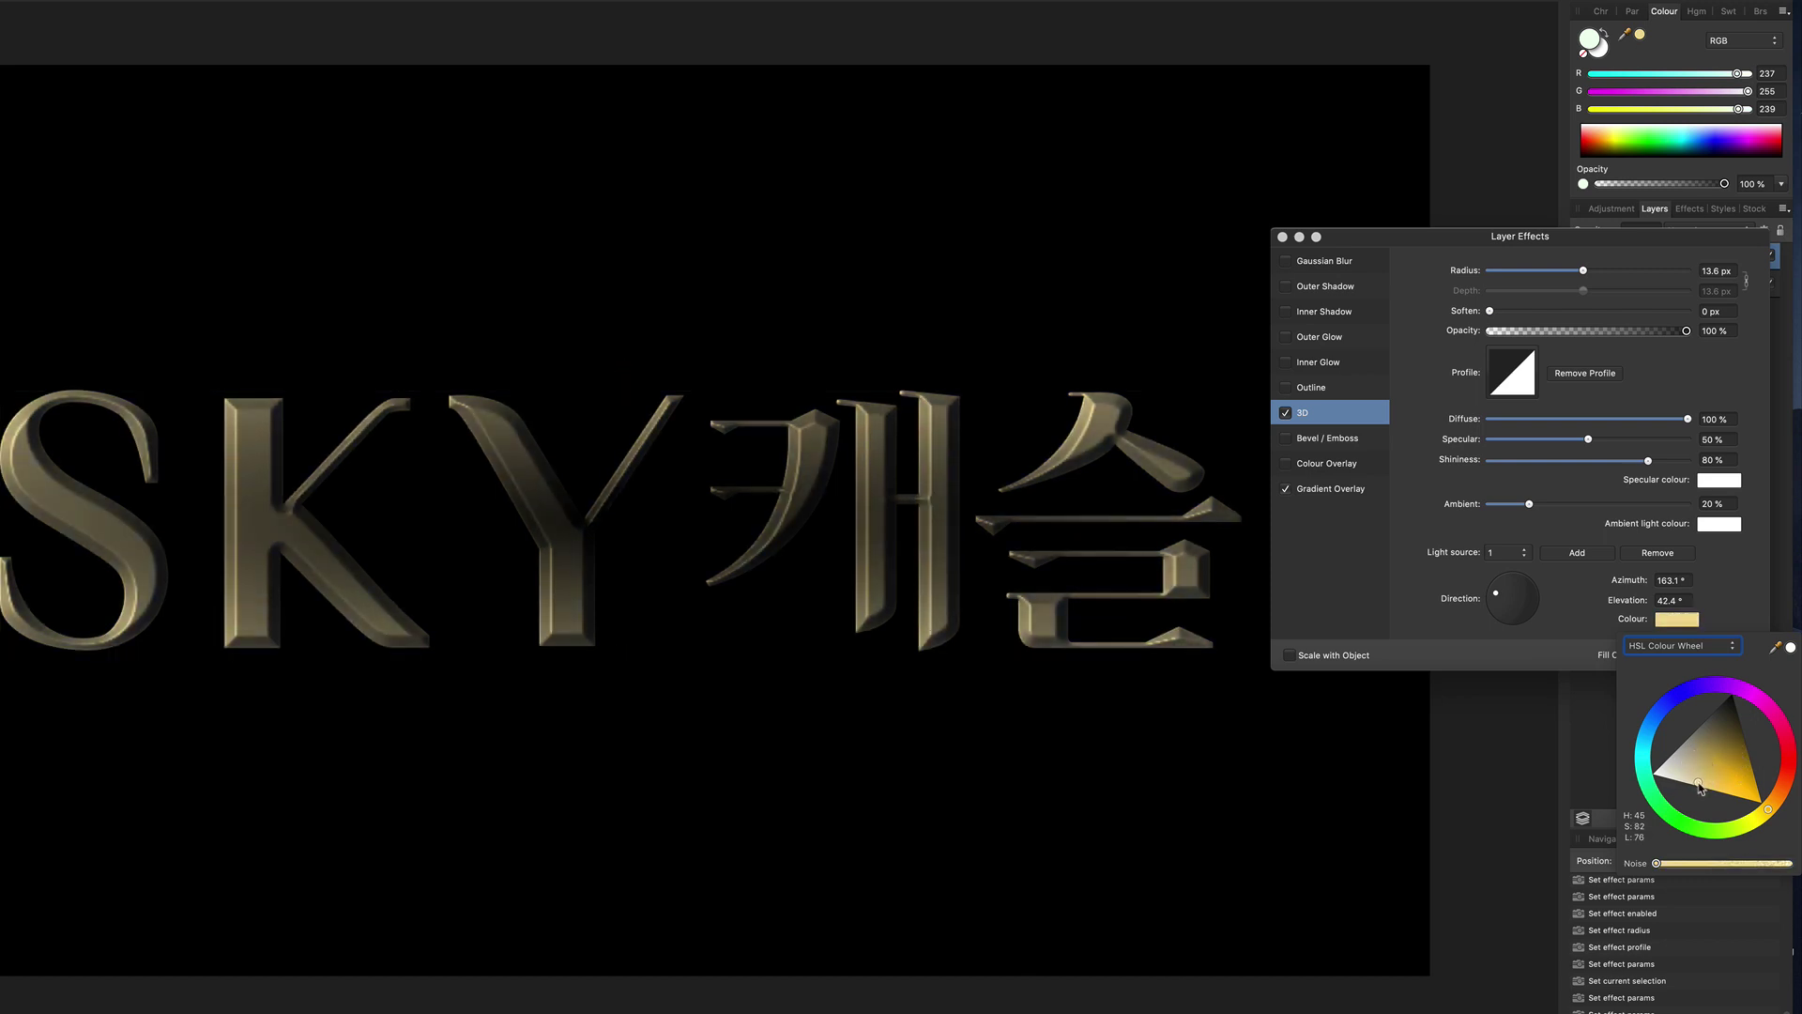
left_click_drag(1701, 789, 1711, 791)
left_click_drag(1708, 791, 1699, 789)
left_click(1736, 590)
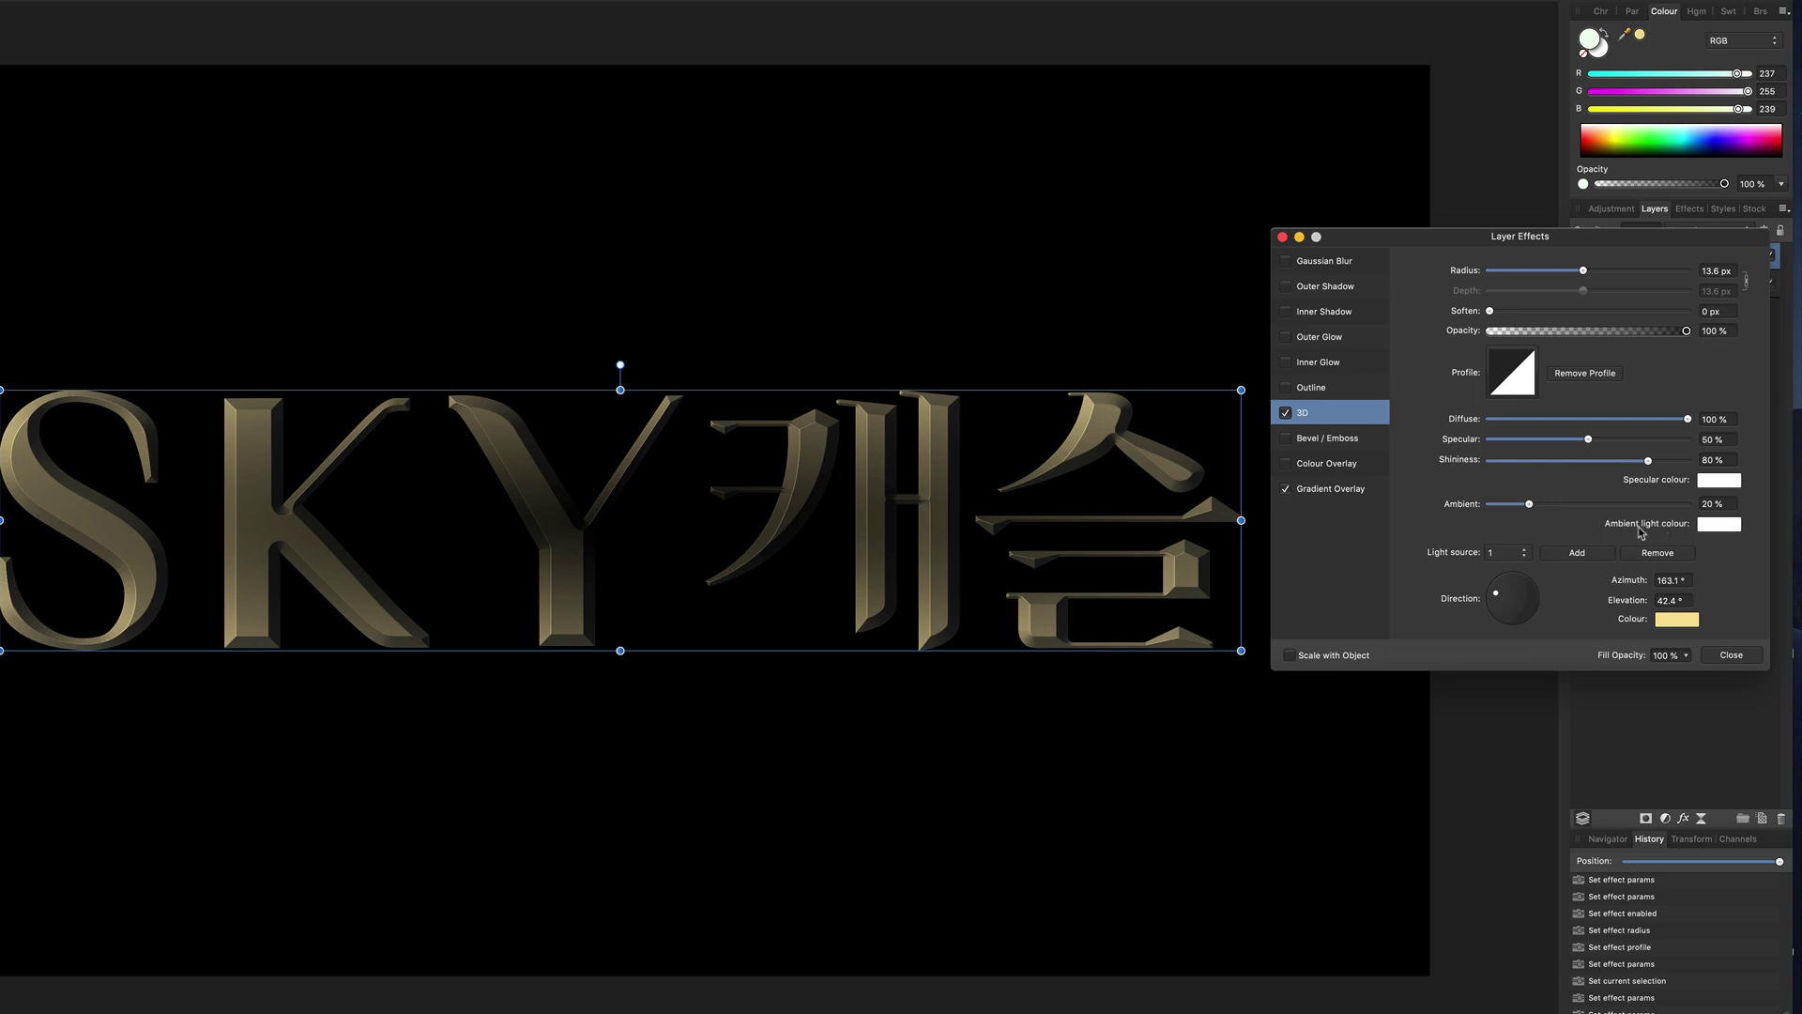
Step: Set the 3D ambient light colour to gold as well
left_click(1712, 527)
left_click_drag(1768, 700, 1734, 699)
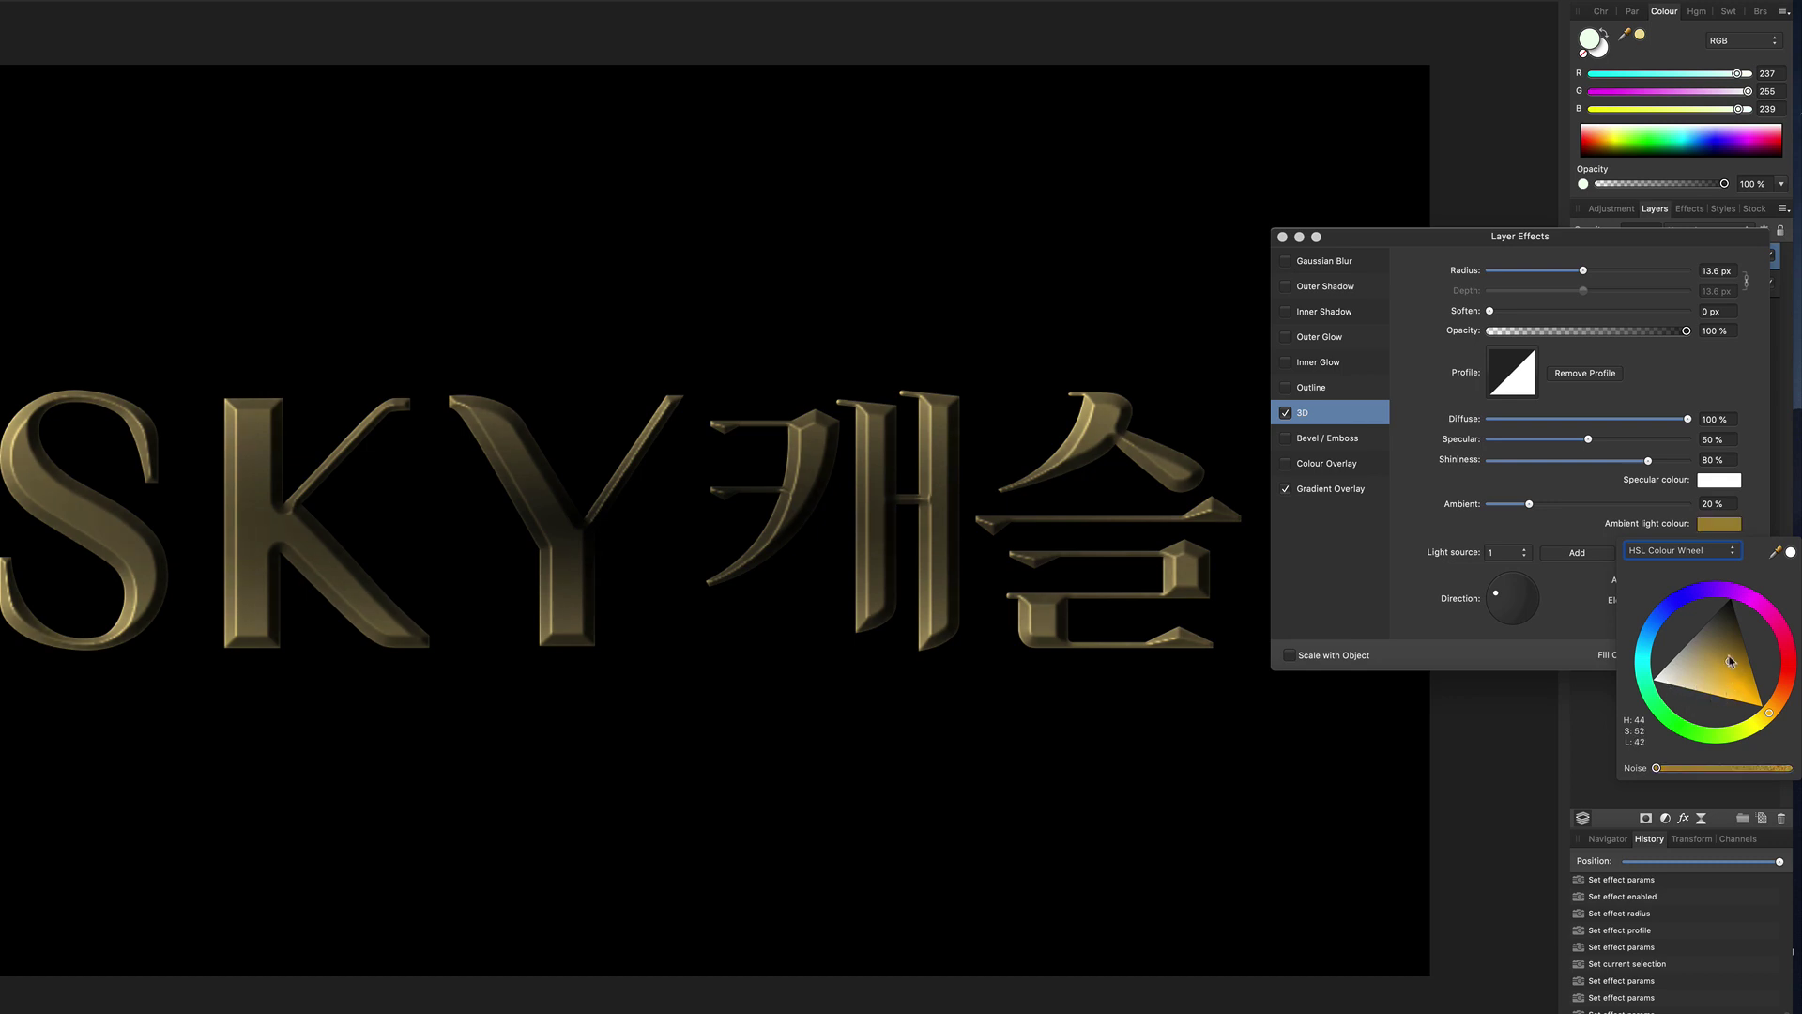
left_click_drag(1734, 699, 1731, 694)
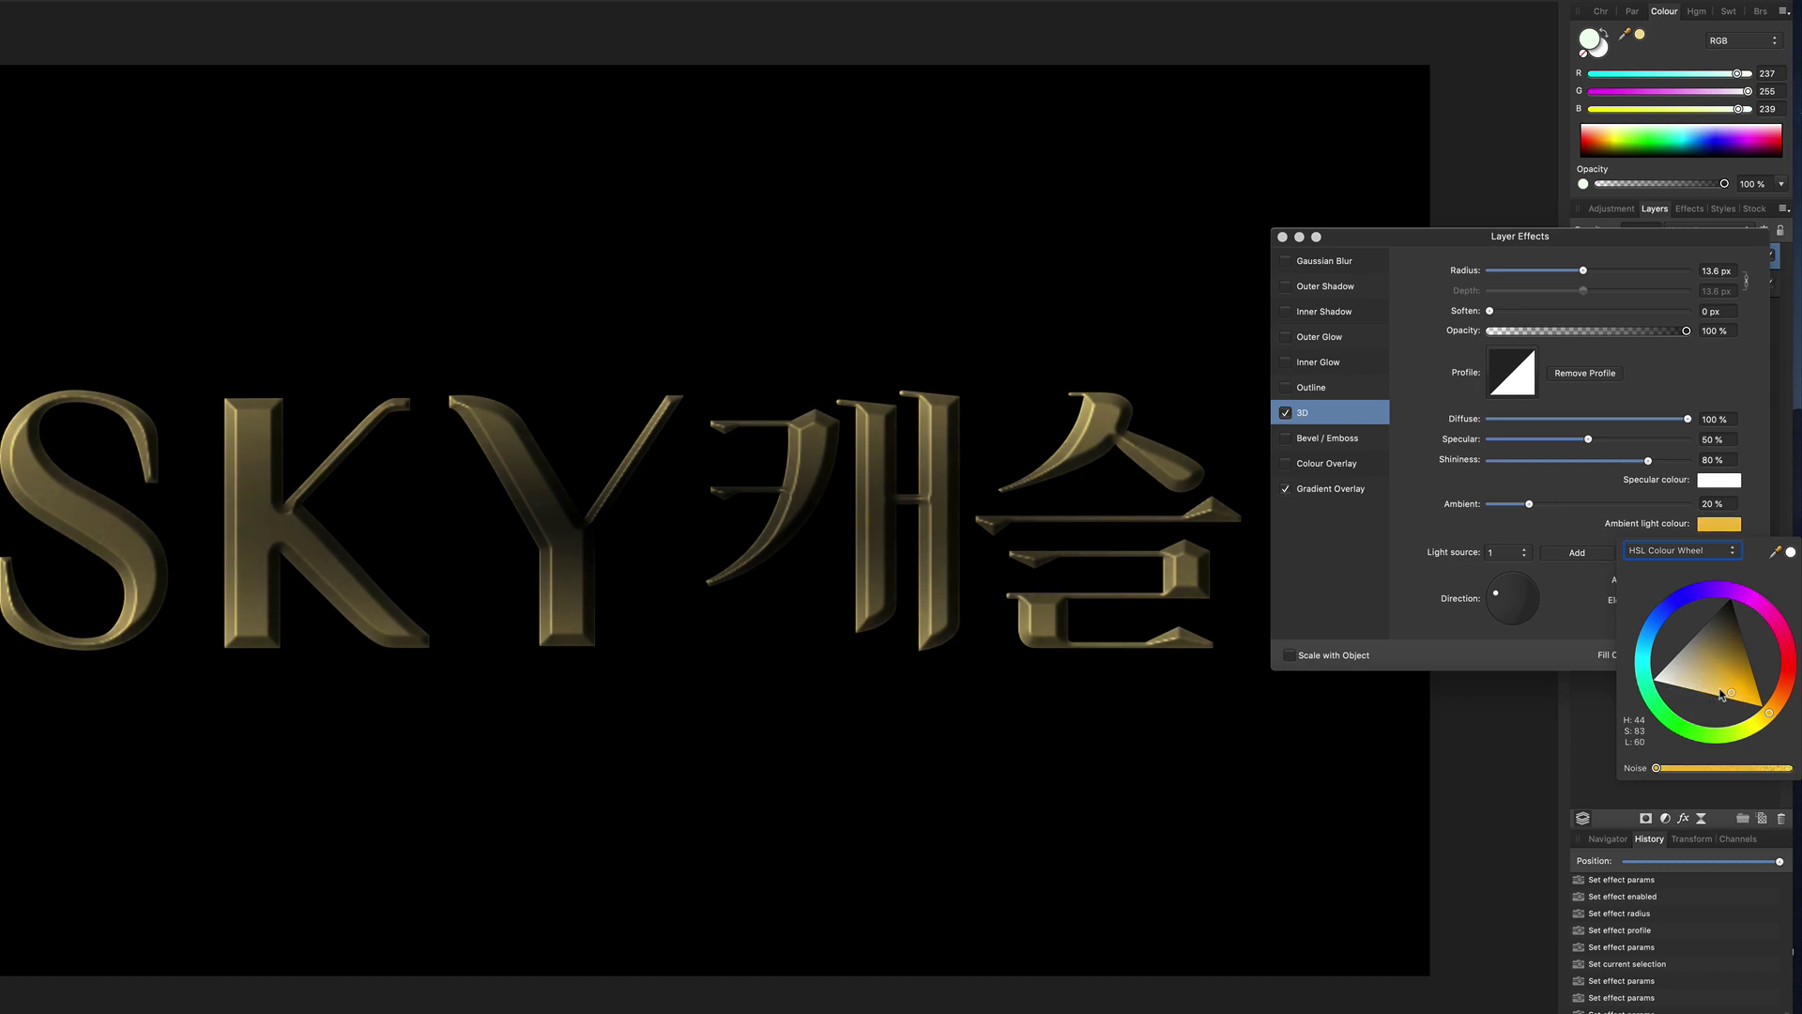
left_click(1331, 488)
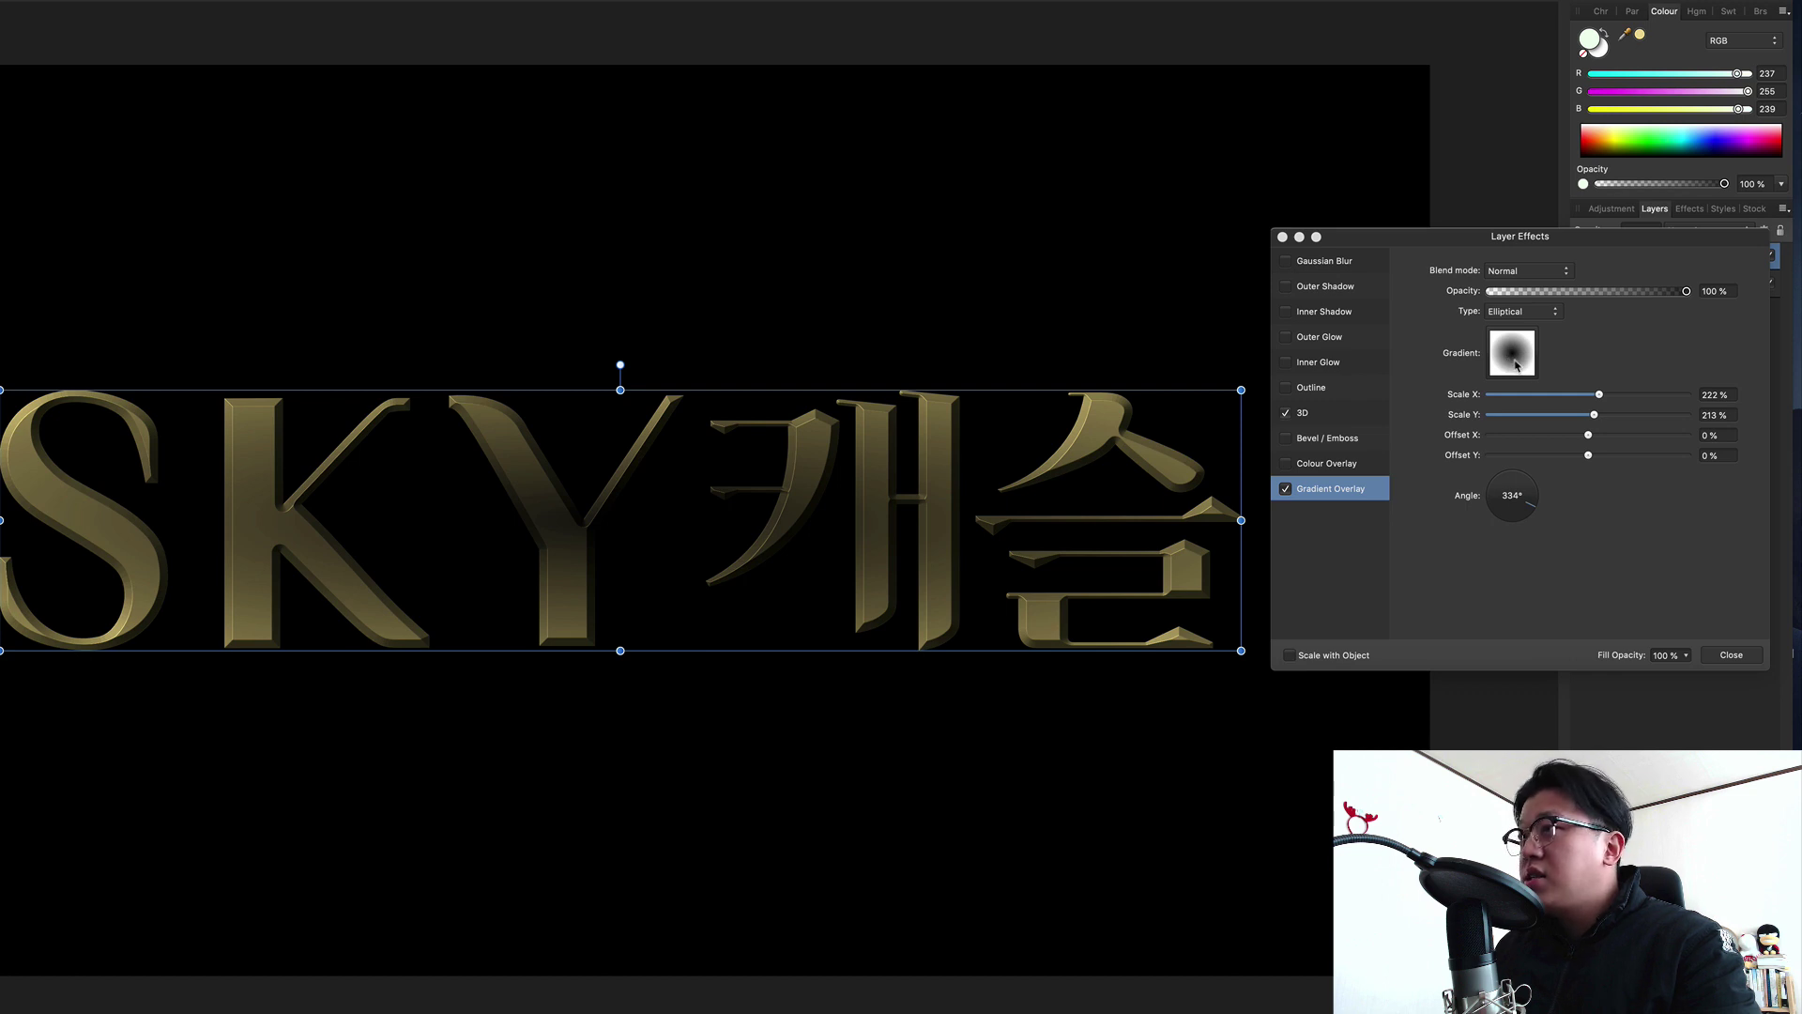
Step: Make the gradient overlay's left stop white
left_click(1516, 366)
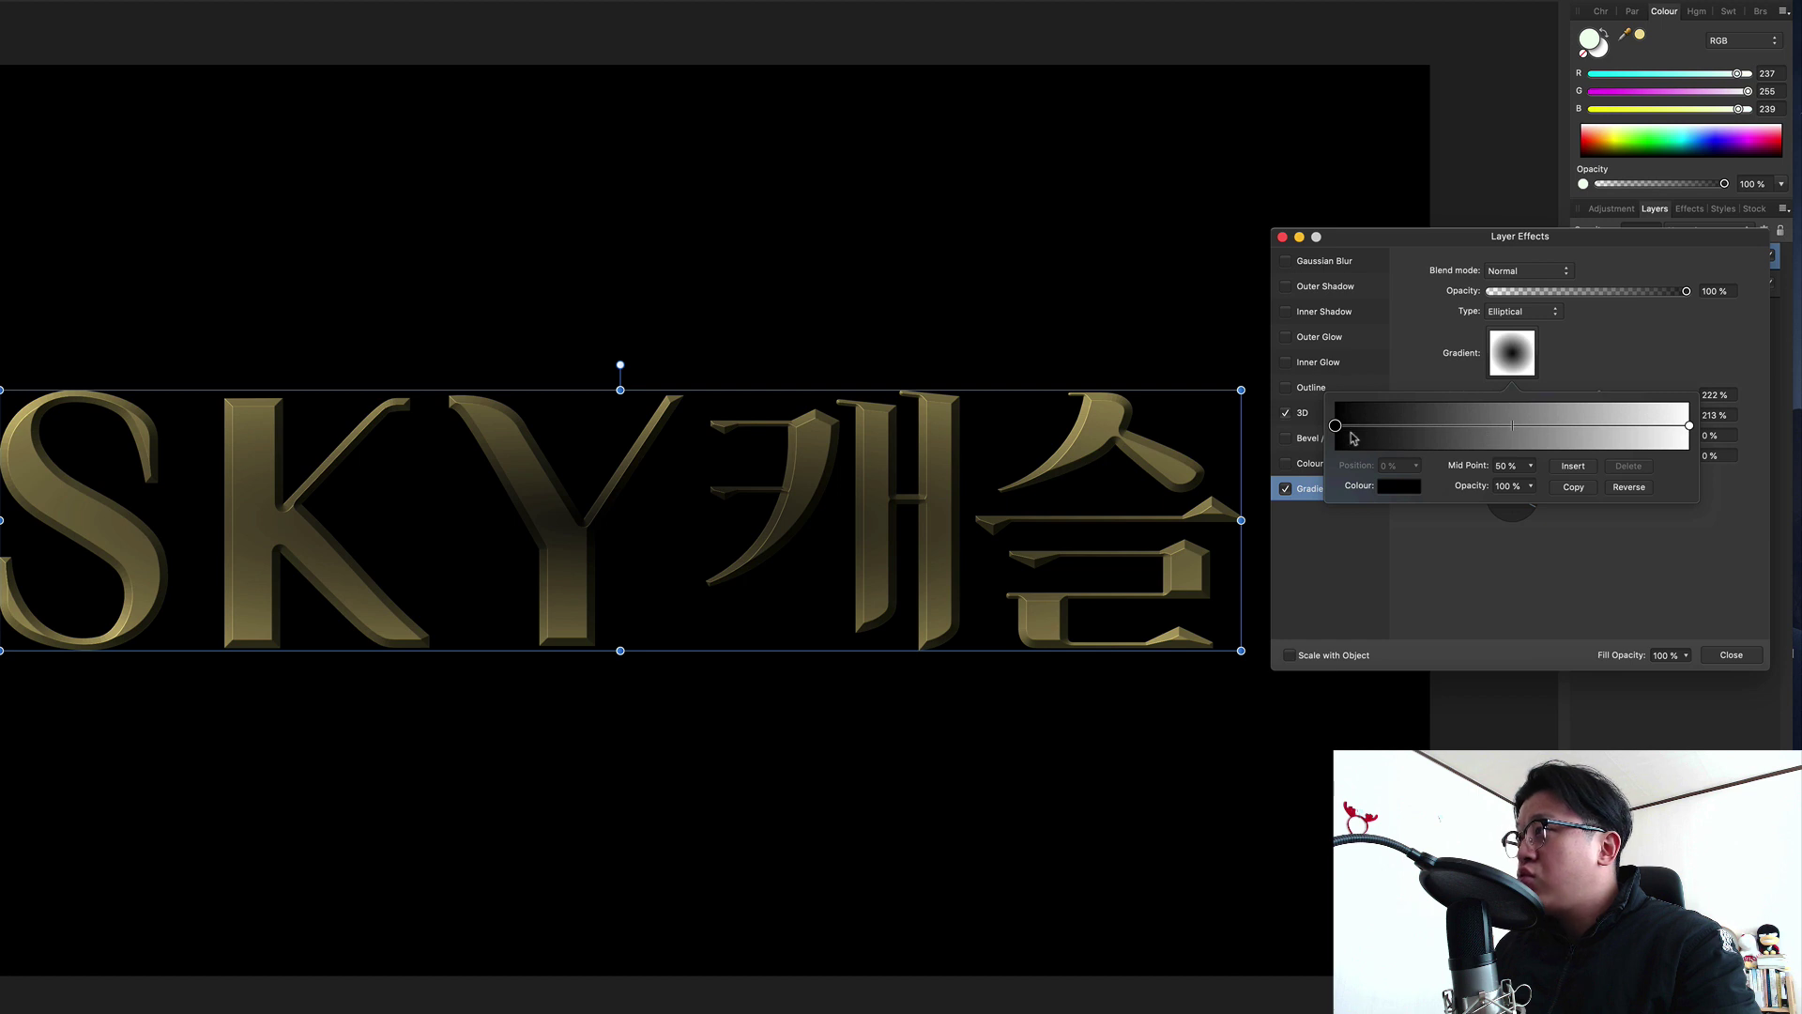
left_click(1401, 486)
left_click_drag(1455, 627, 1442, 674)
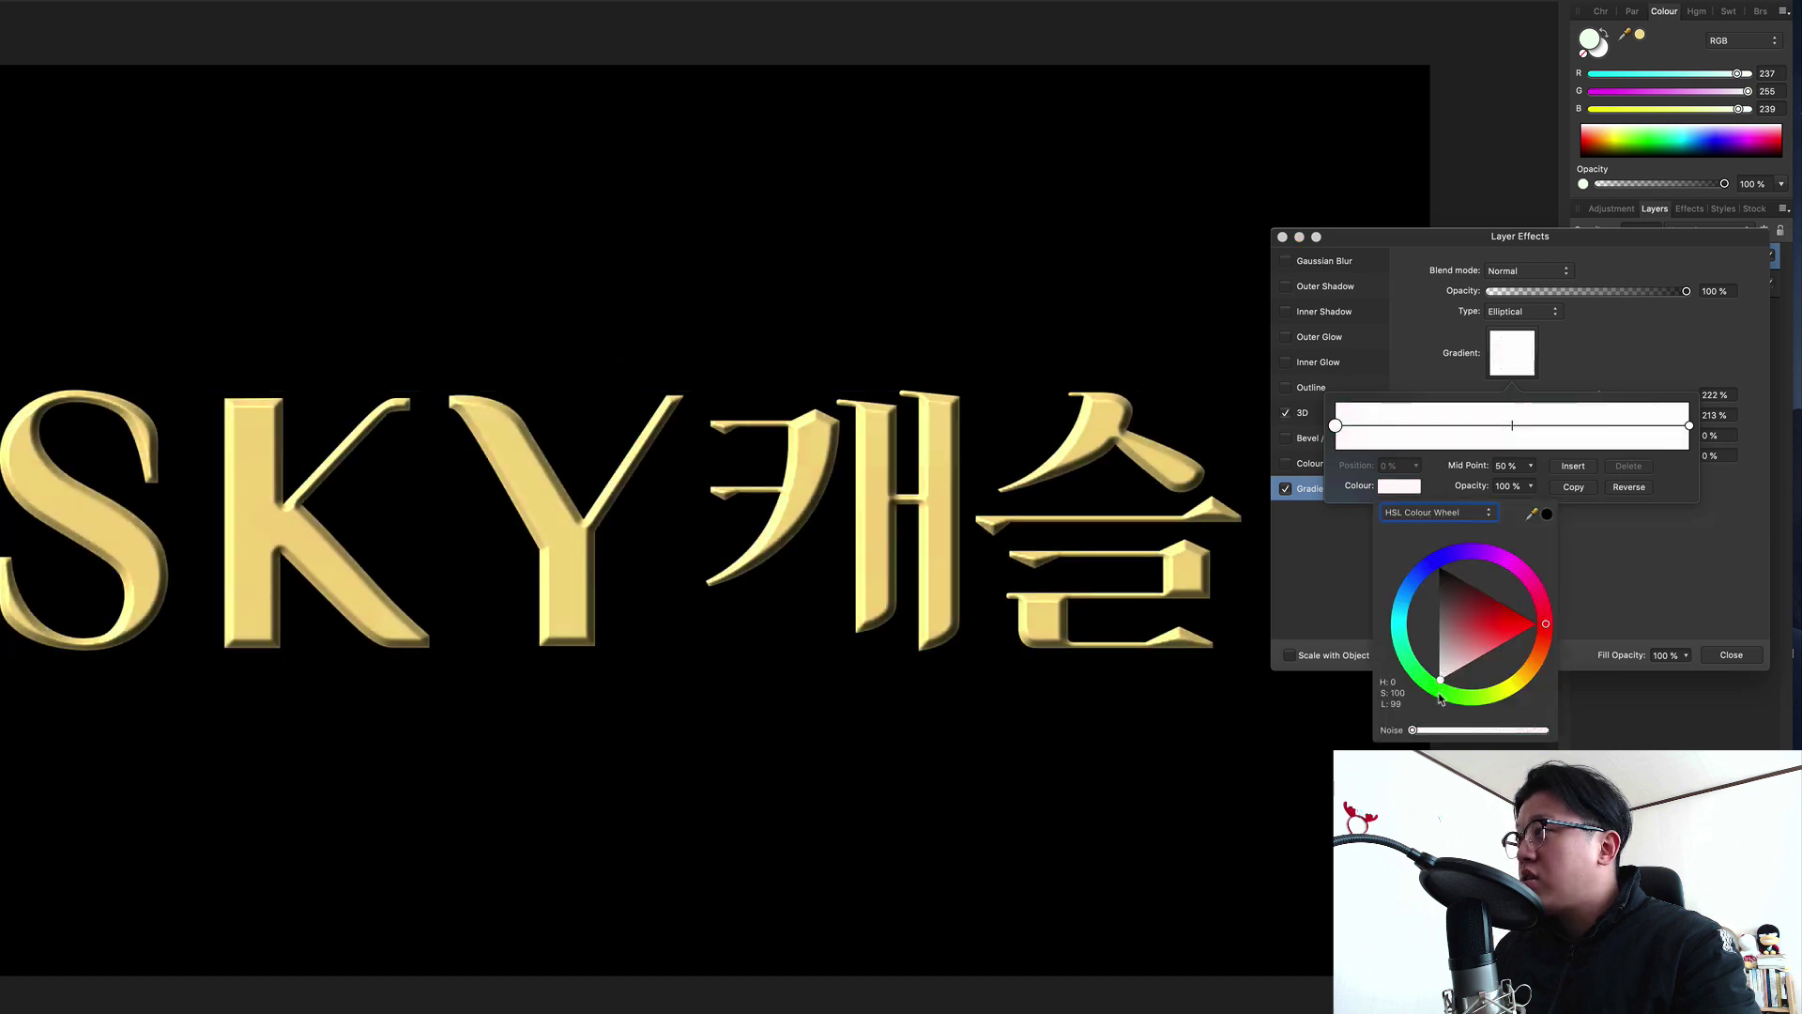
left_click(1689, 427)
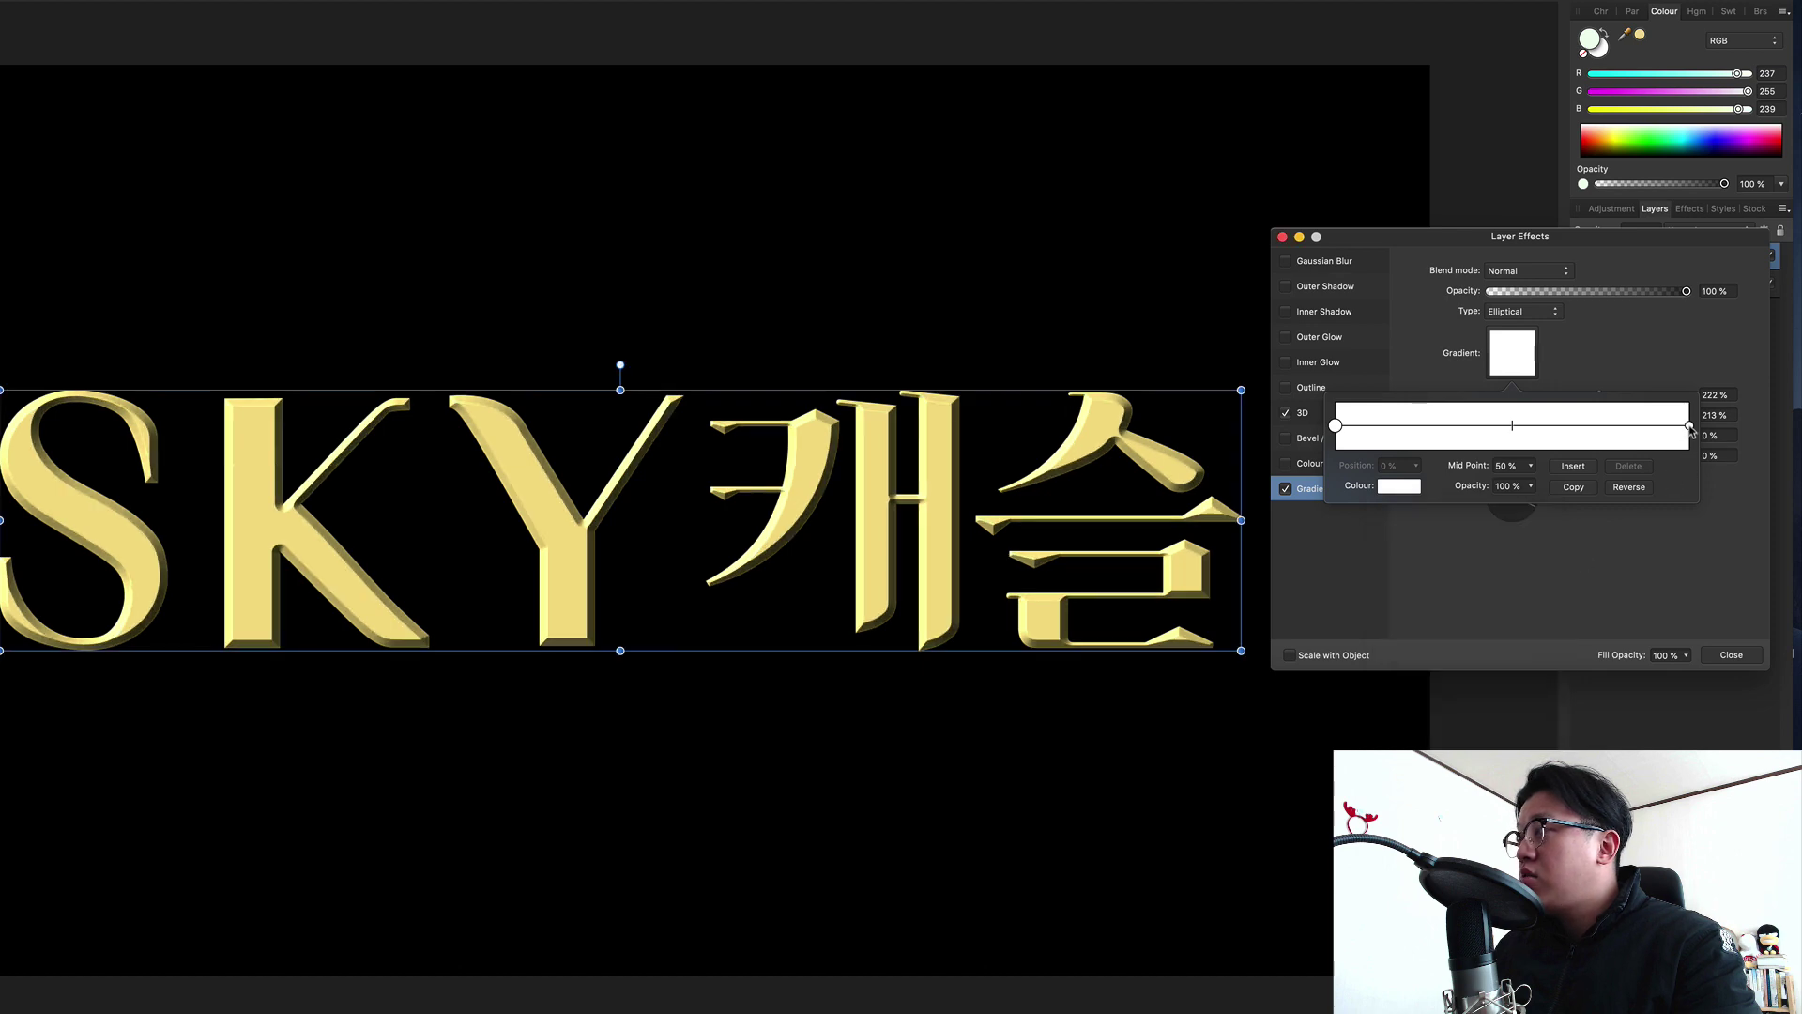
Step: Make the gradient overlay's right stop a bright yellow
left_click(1689, 427)
left_click(1412, 490)
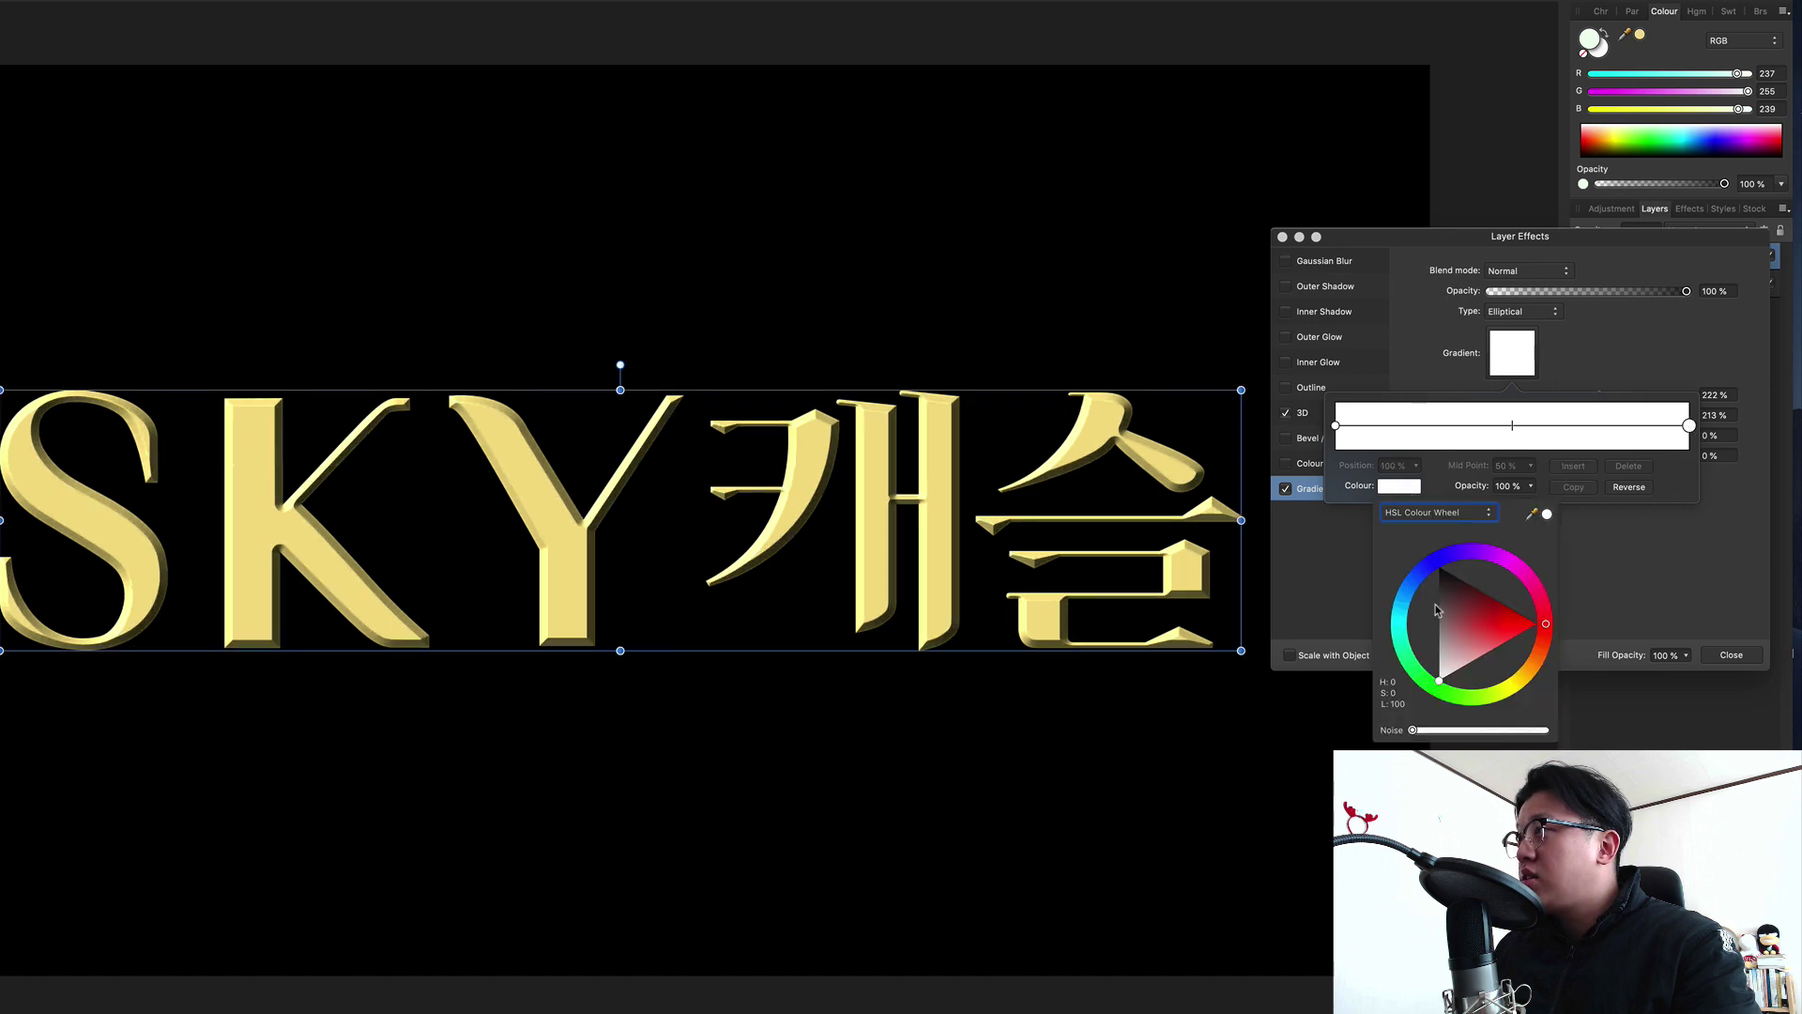
left_click(1514, 685)
left_click_drag(1484, 660, 1462, 650)
mouse_move(1451, 654)
left_mouse_down()
mouse_move(1486, 656)
mouse_move(1445, 638)
left_mouse_up()
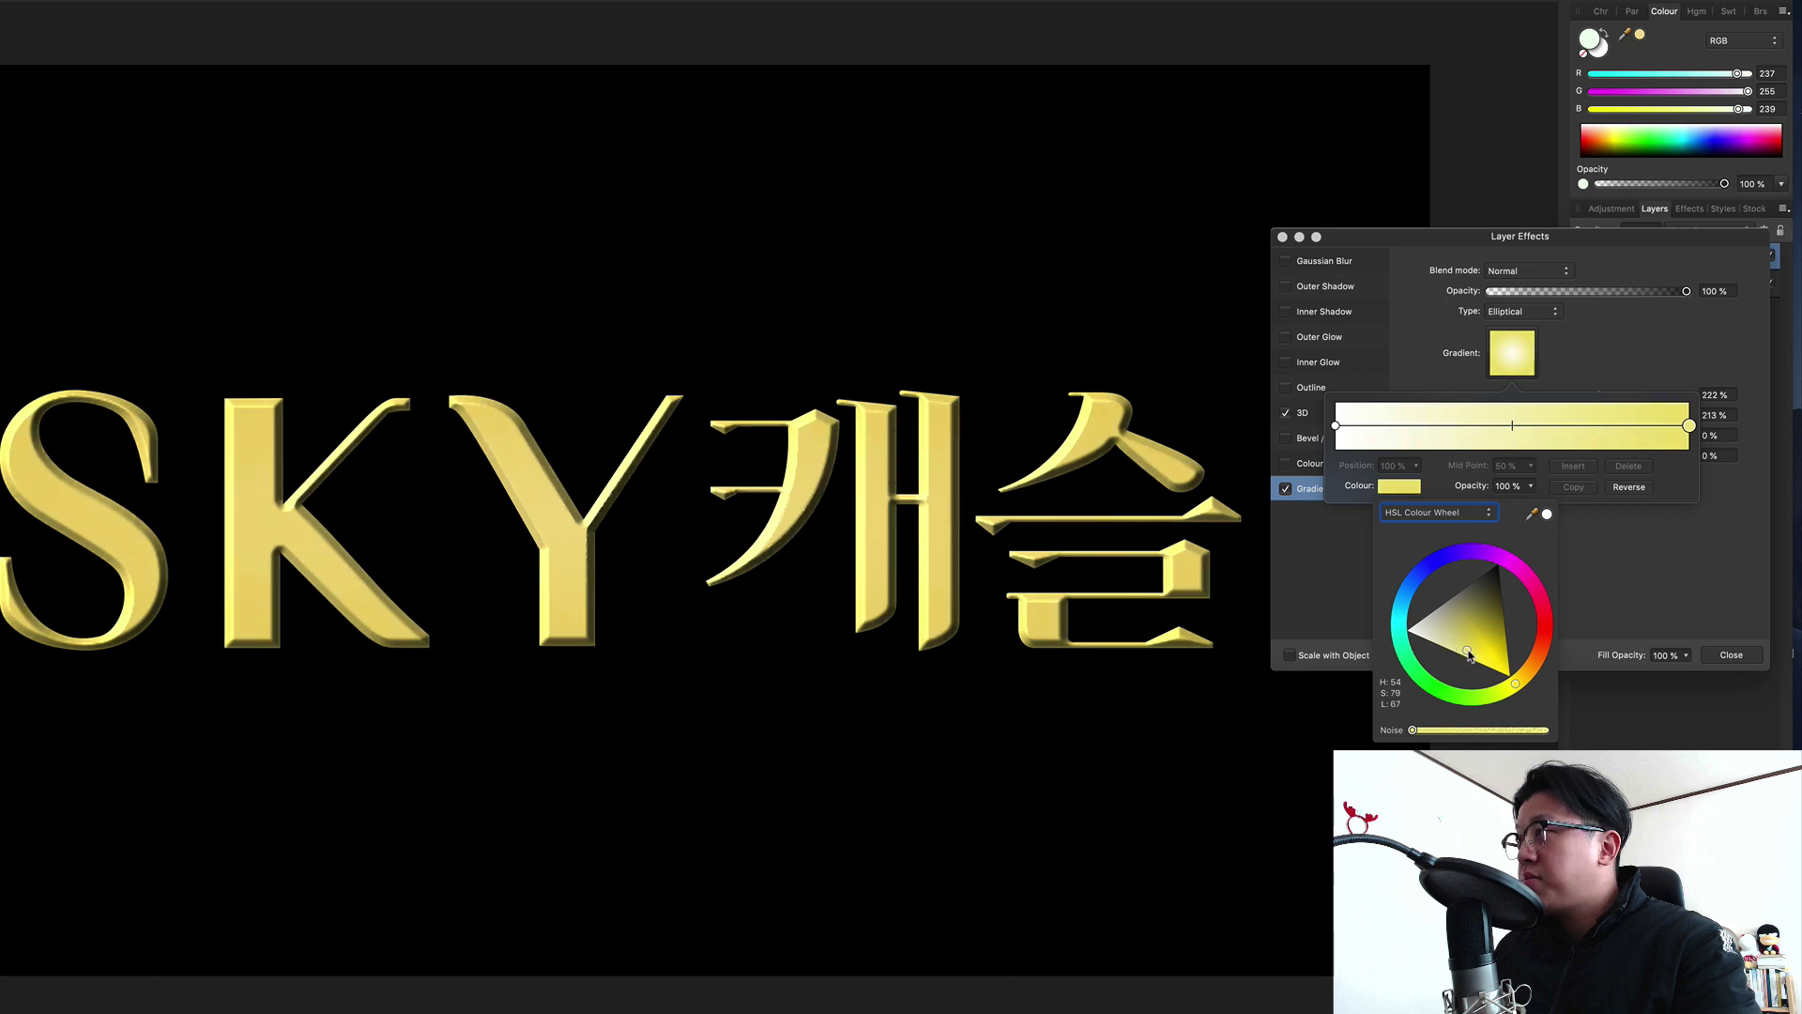
left_click_drag(1445, 639, 1446, 654)
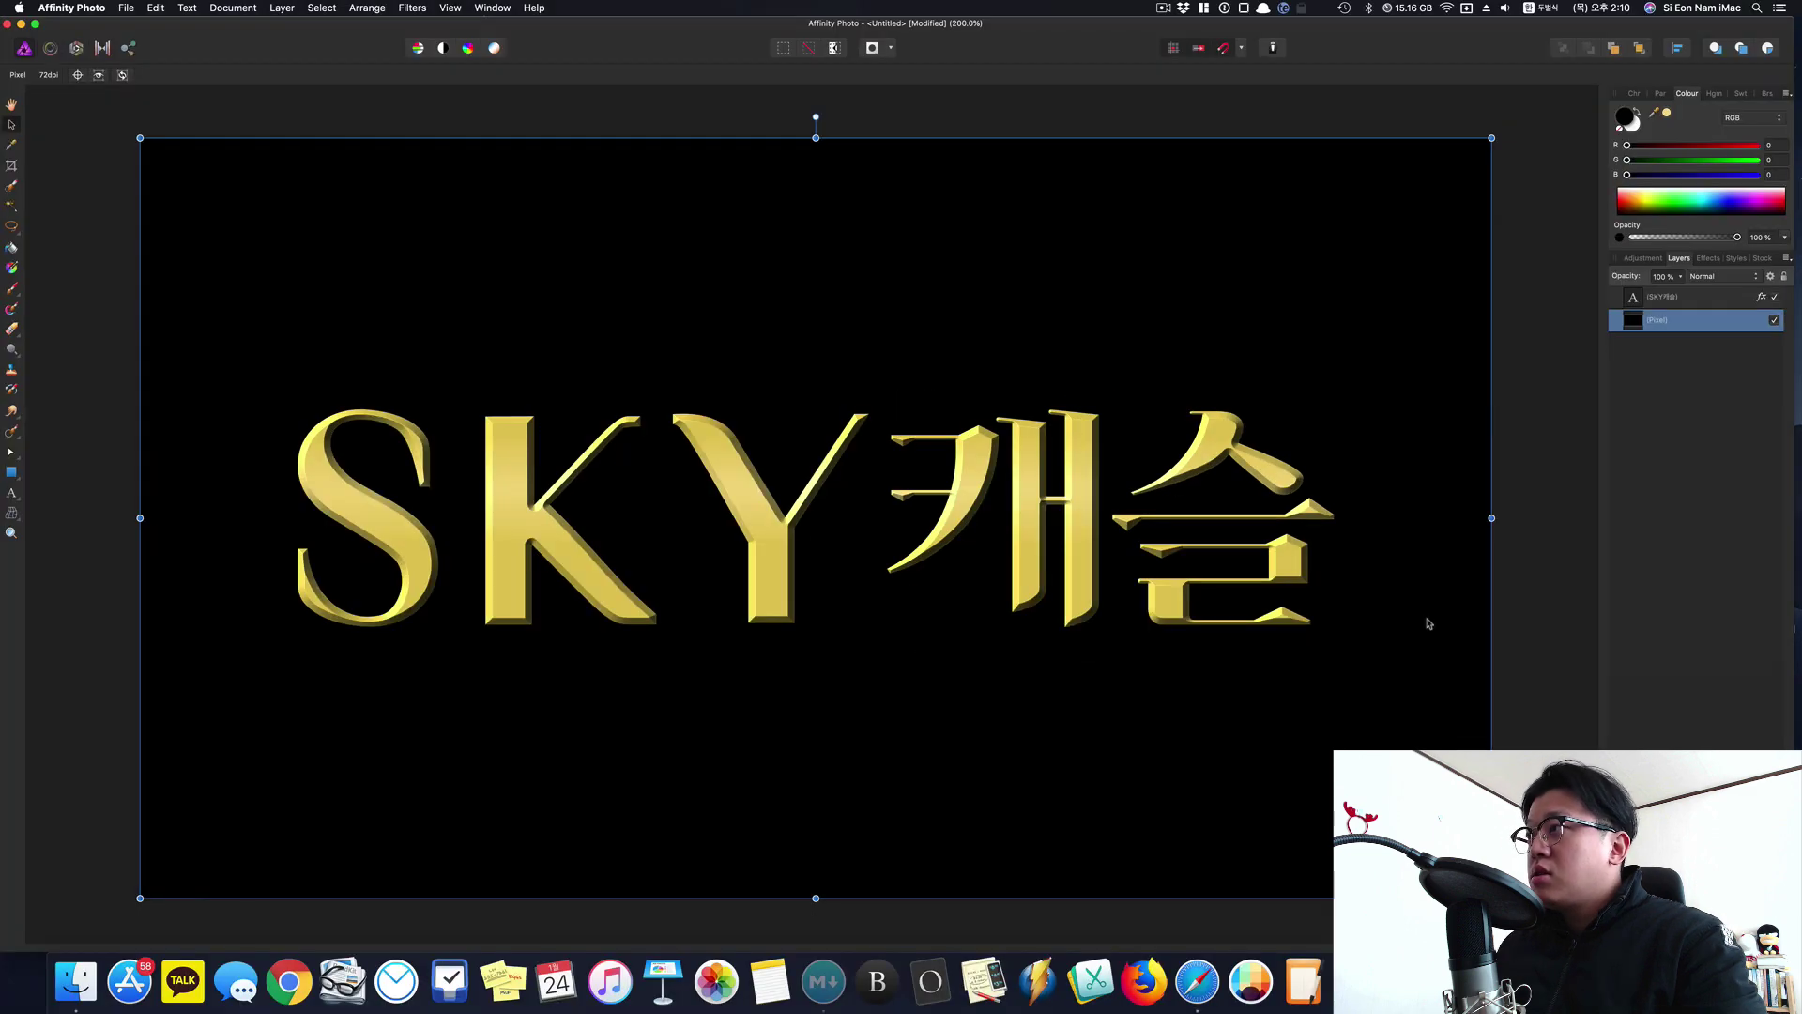
left_click(1549, 615)
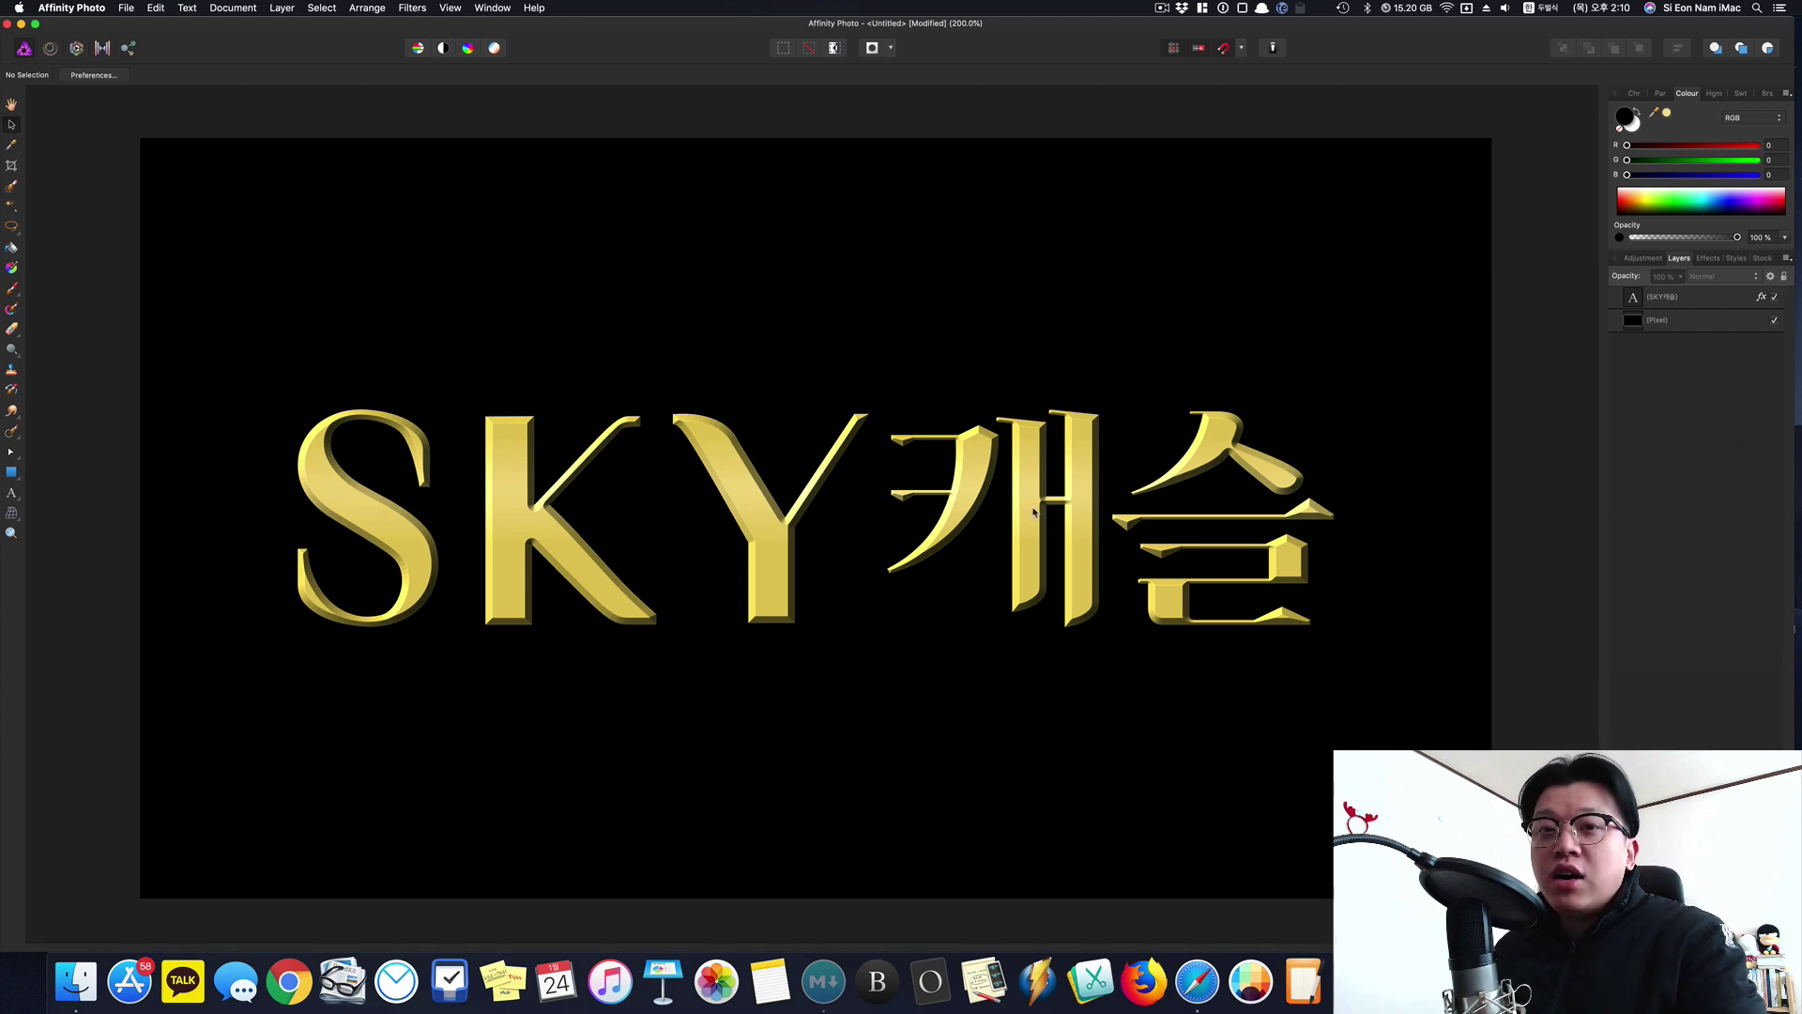
left_click(1033, 512)
left_click(1769, 298)
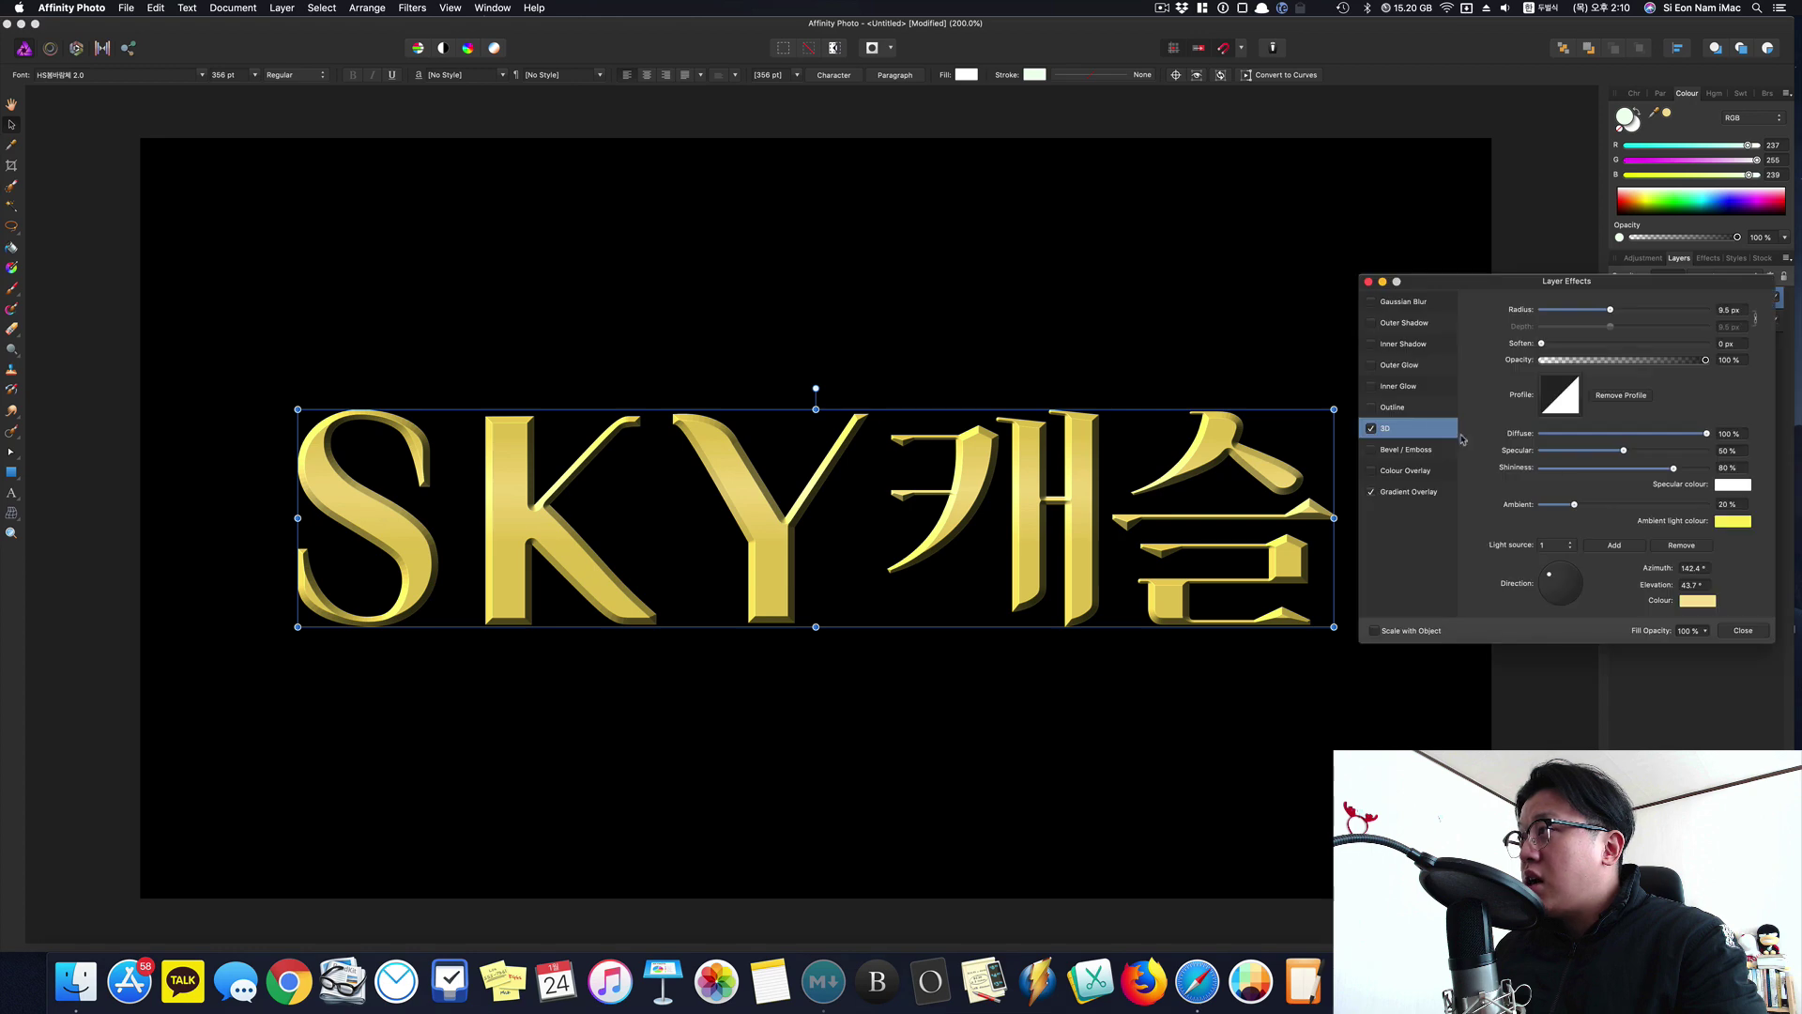
left_click(1422, 496)
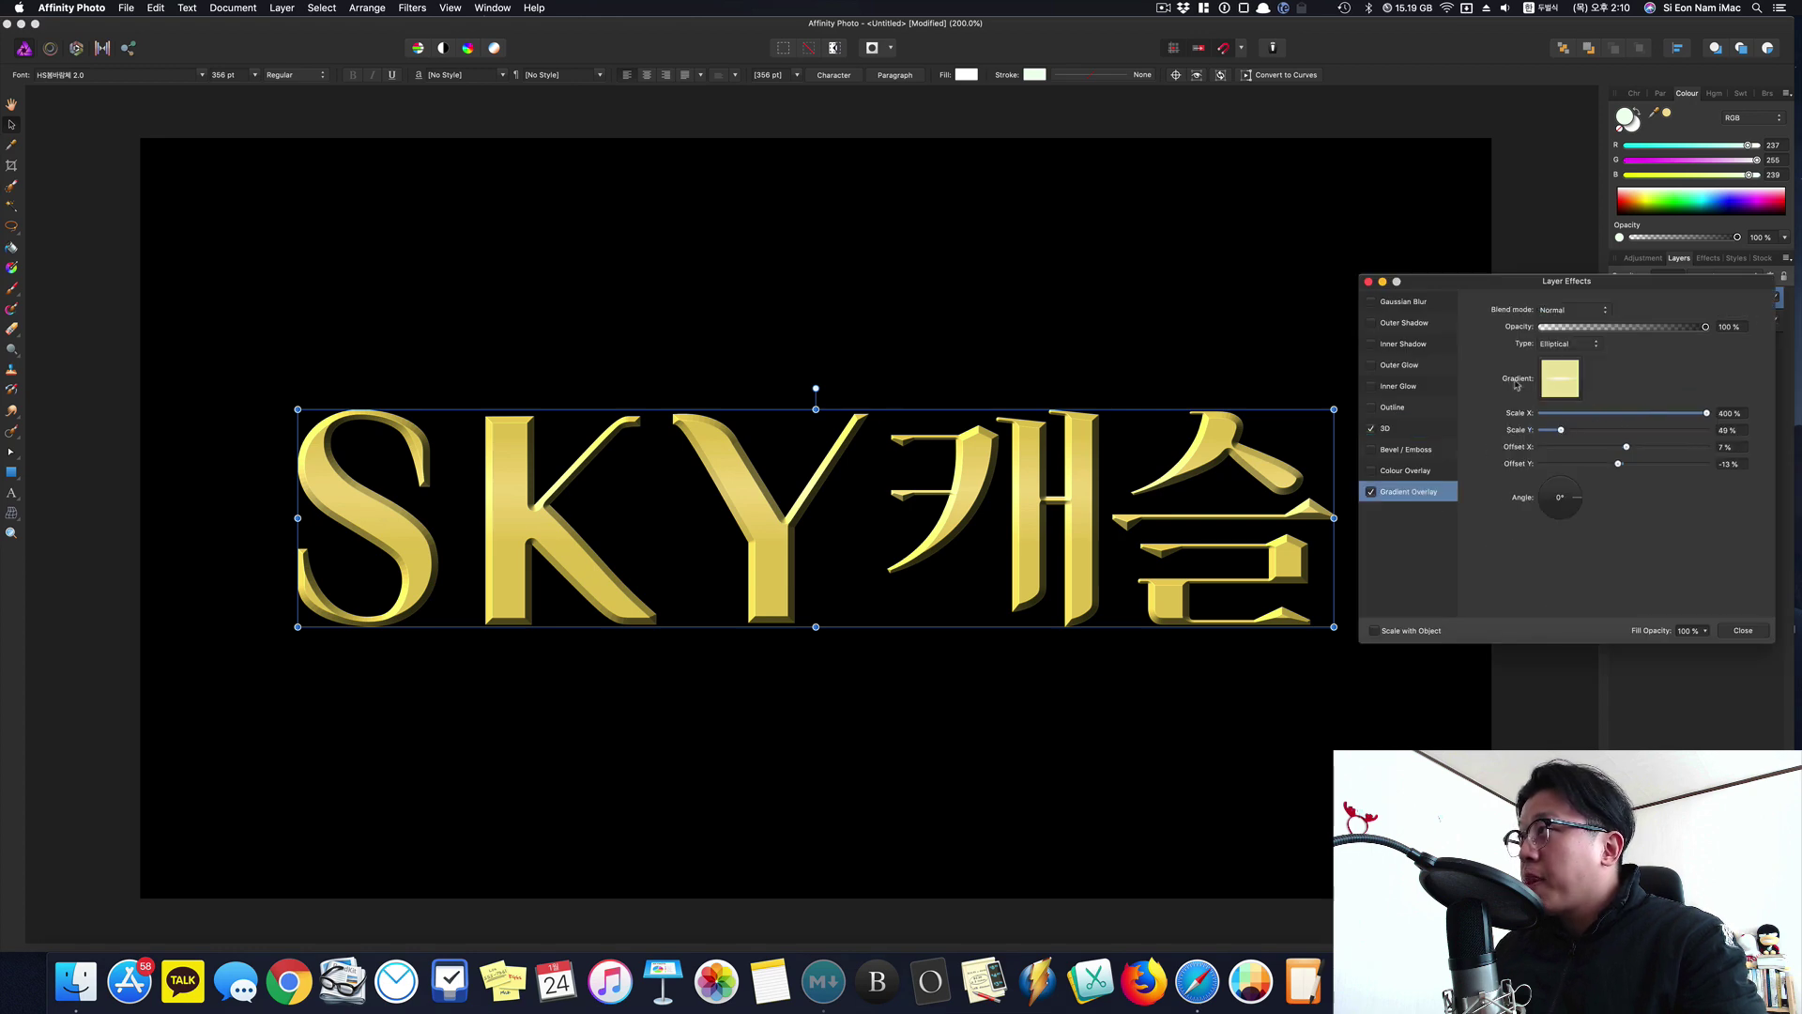
left_click(1401, 430)
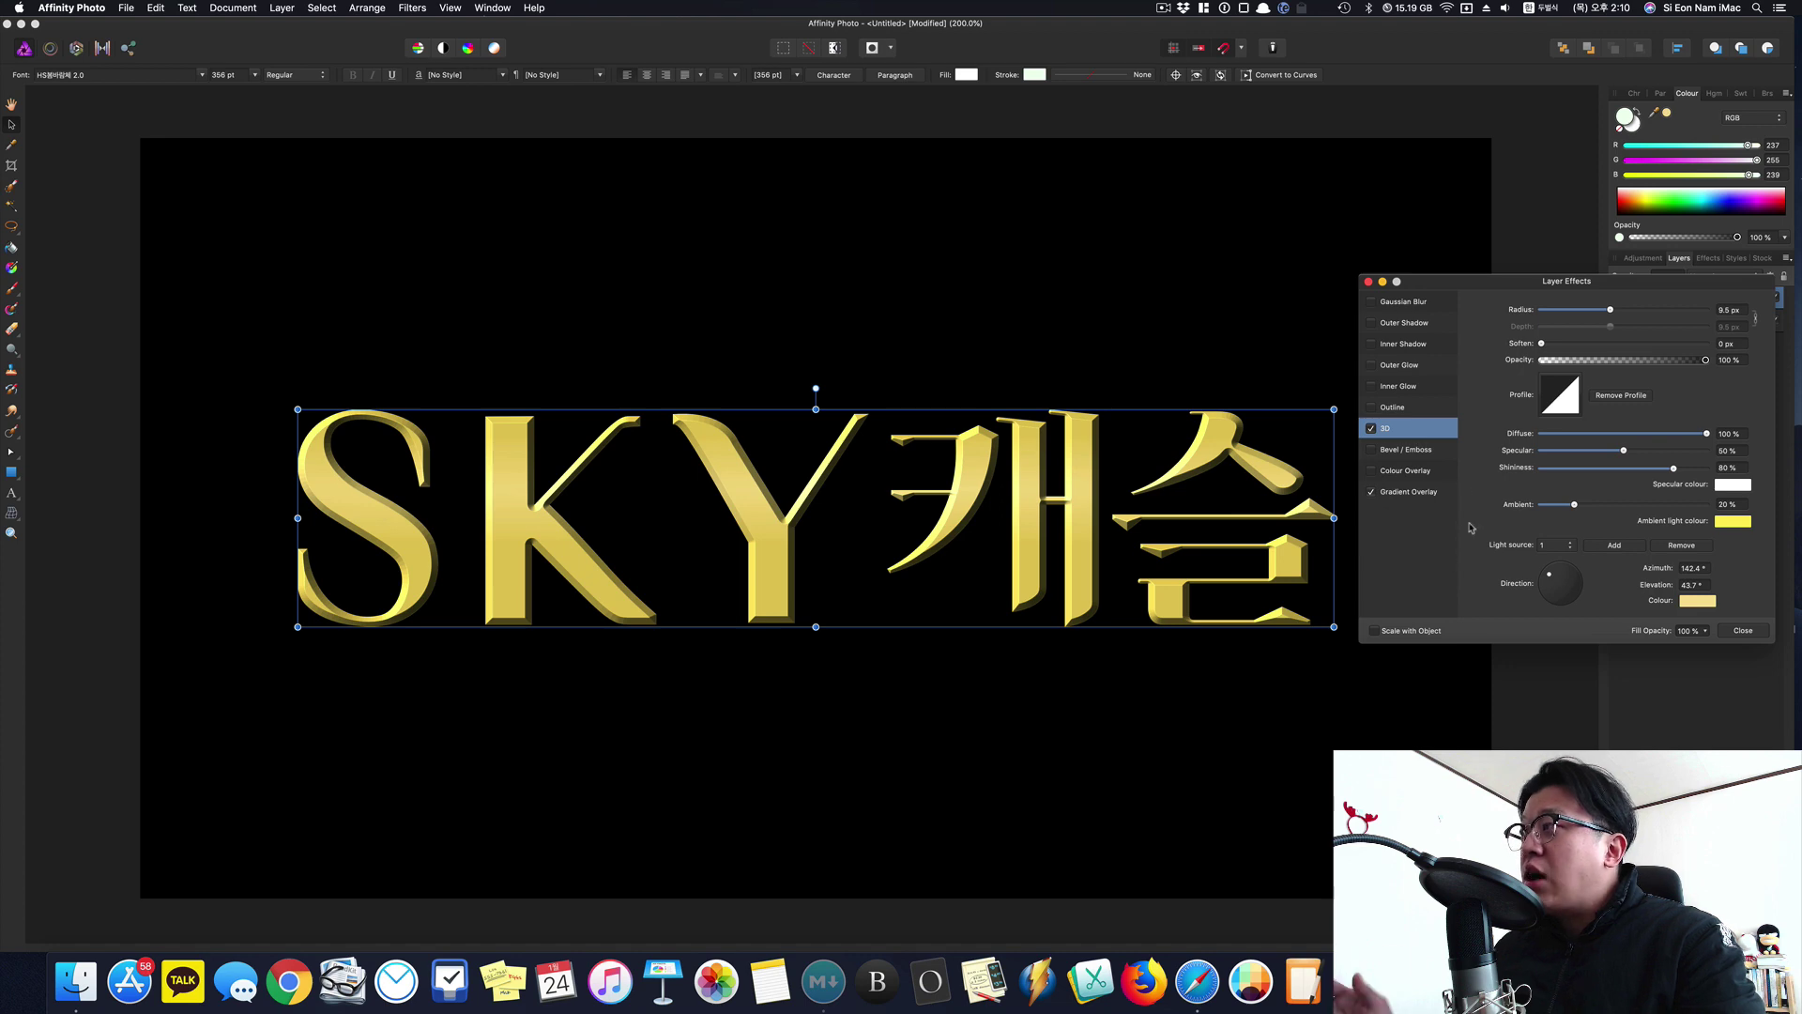
left_click(1741, 631)
left_click(1520, 602)
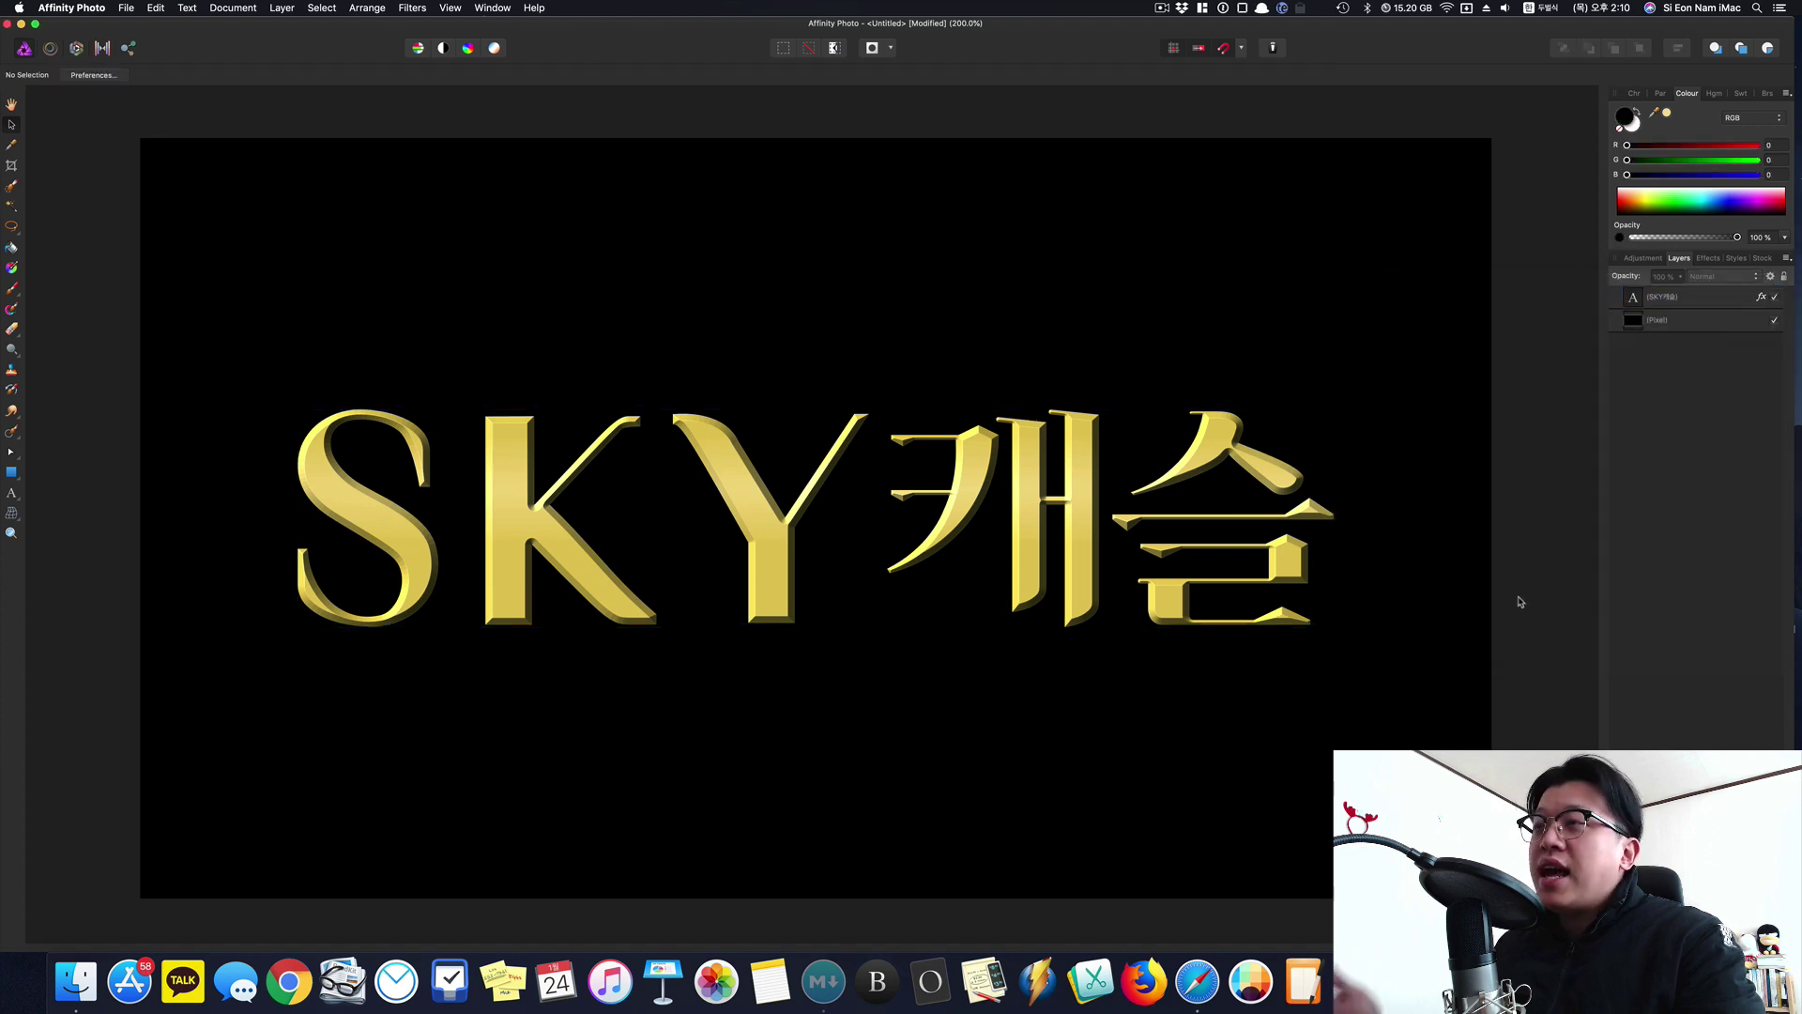